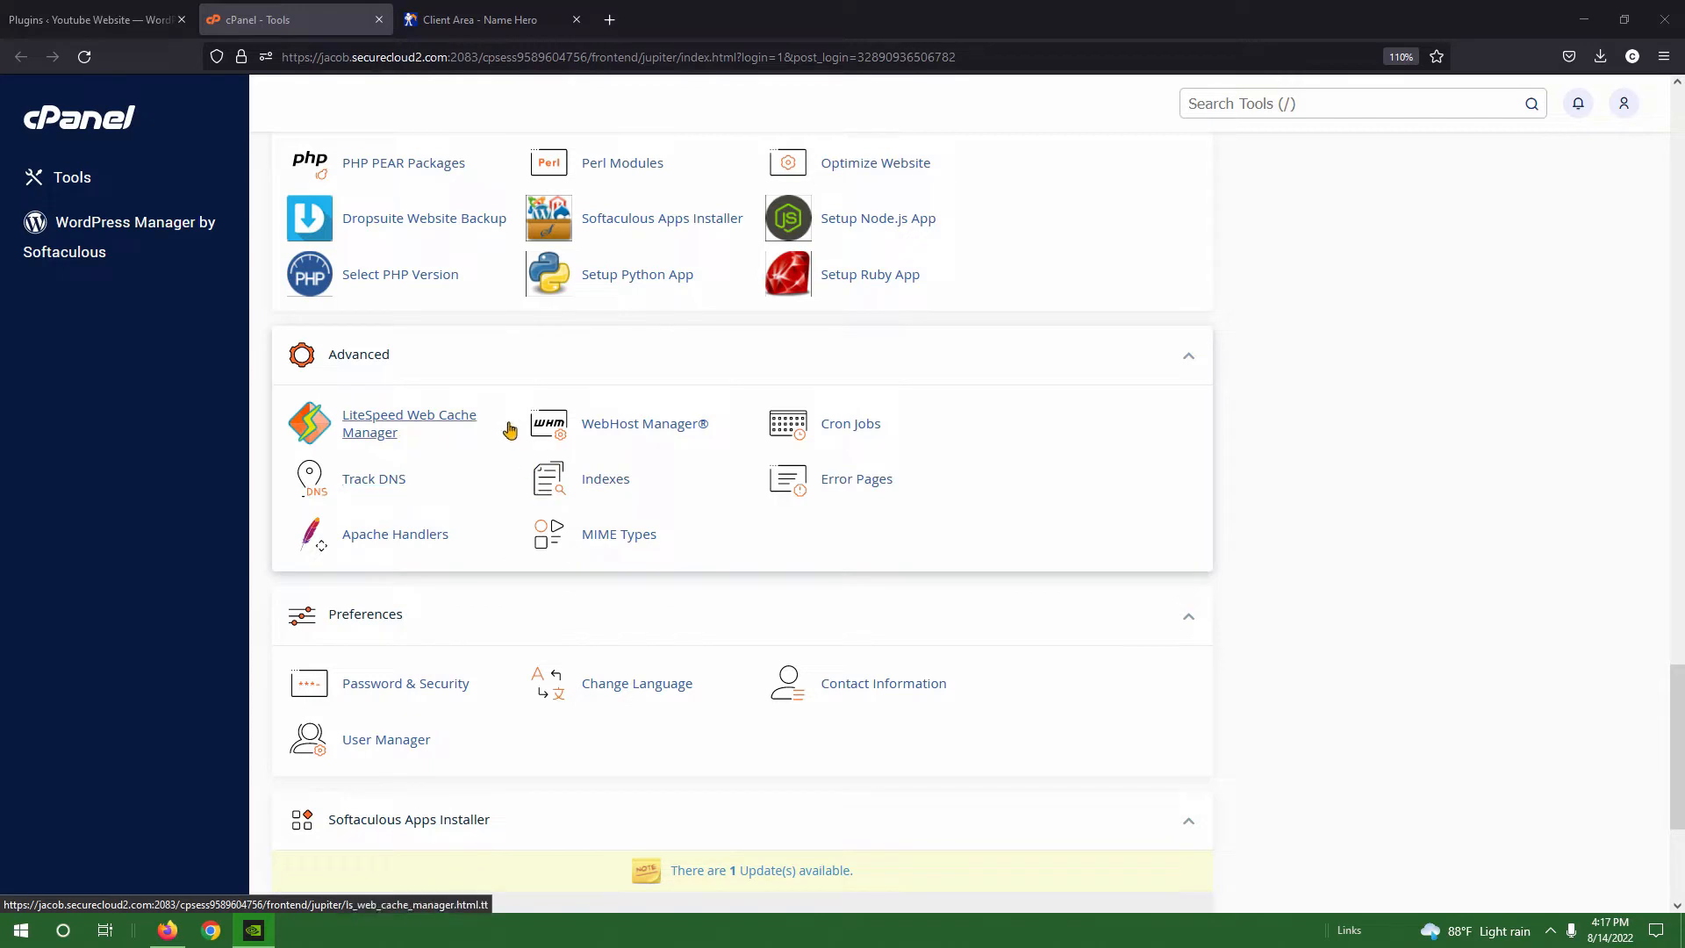
Open the WordPress cache management of the LiteSpeed Web Cache Manager and scan for WordPress installations.
left_click(378, 423)
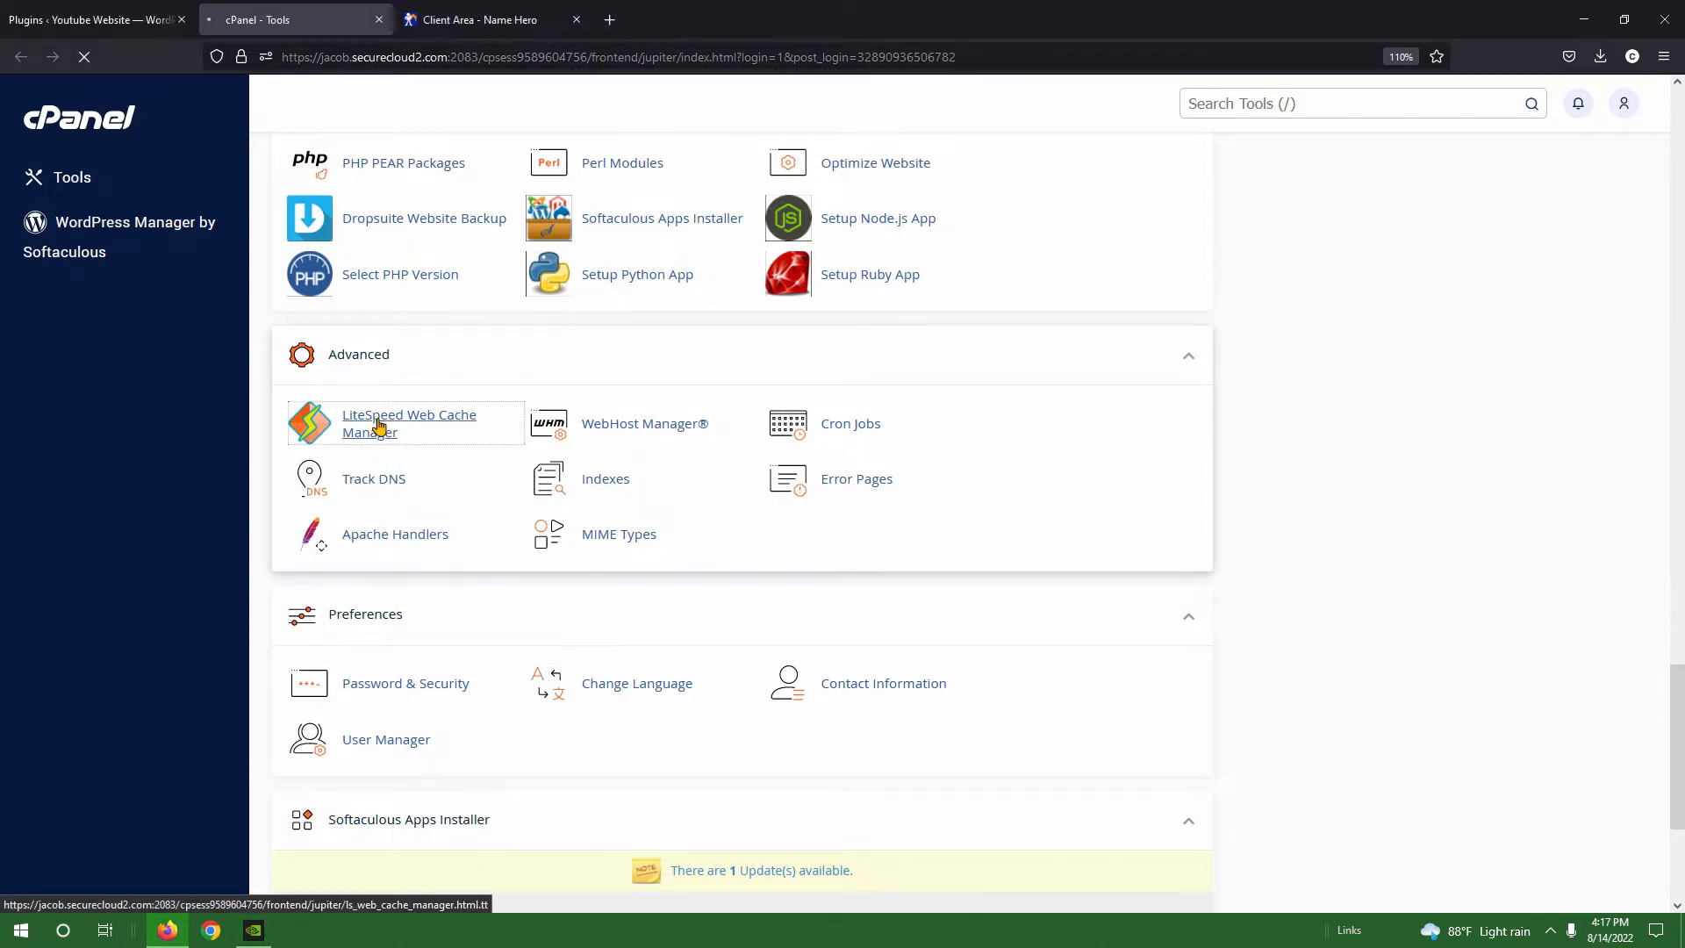
scroll(338, 436, "down", 5)
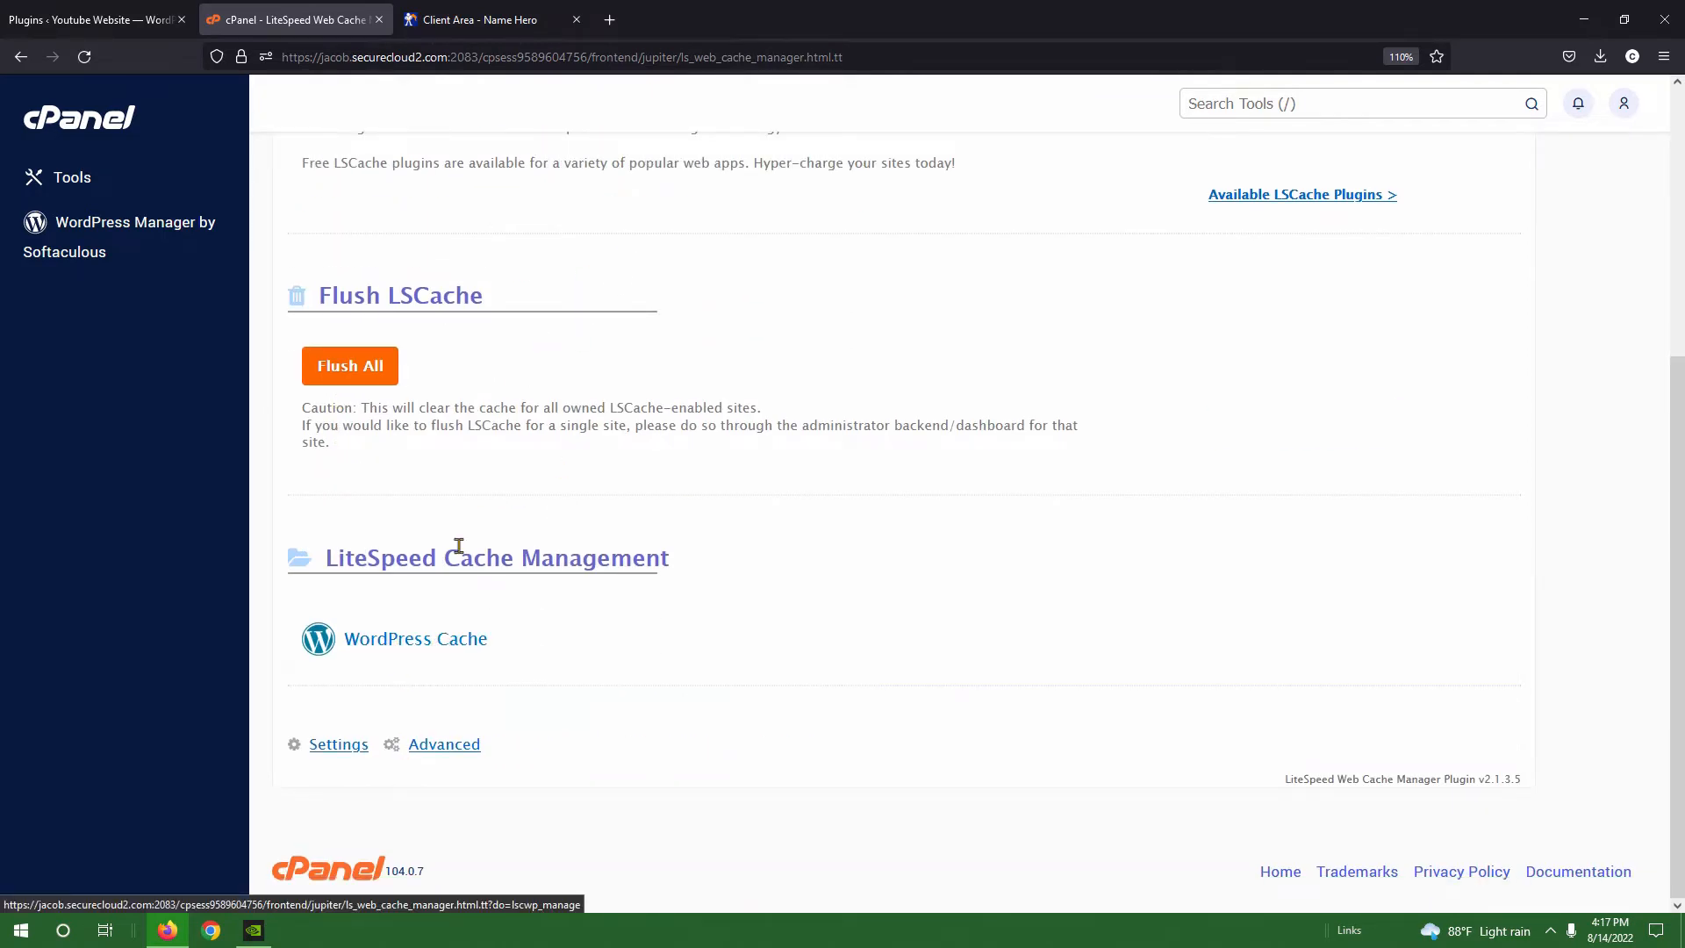
left_click(481, 639)
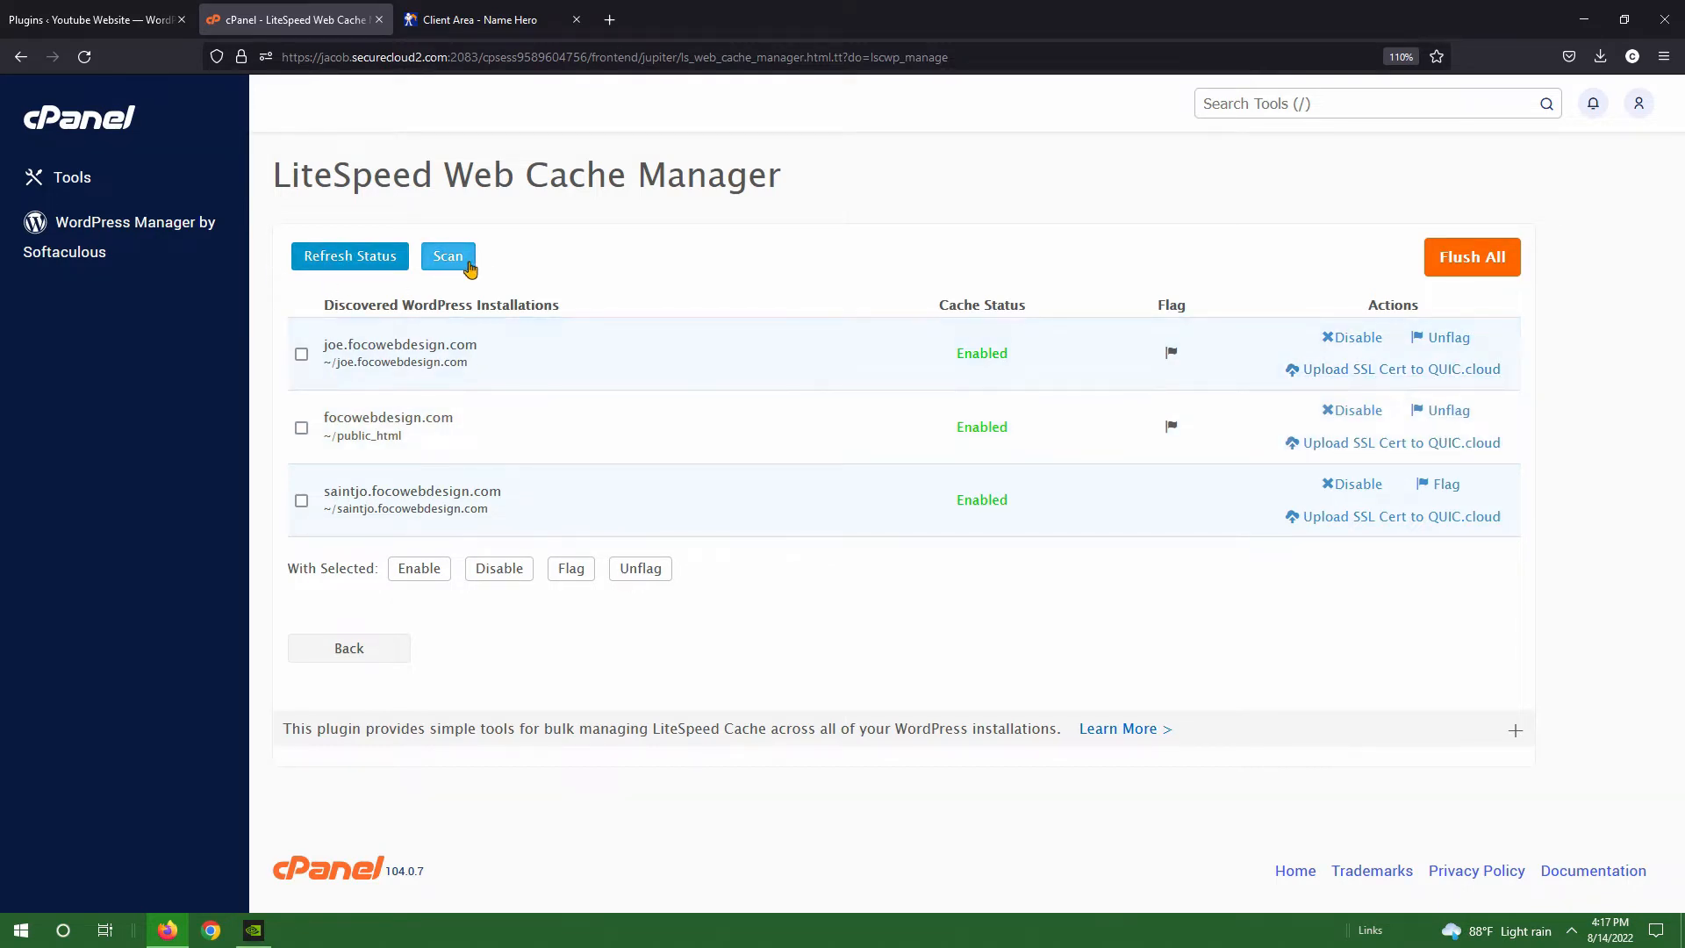
left_click(448, 256)
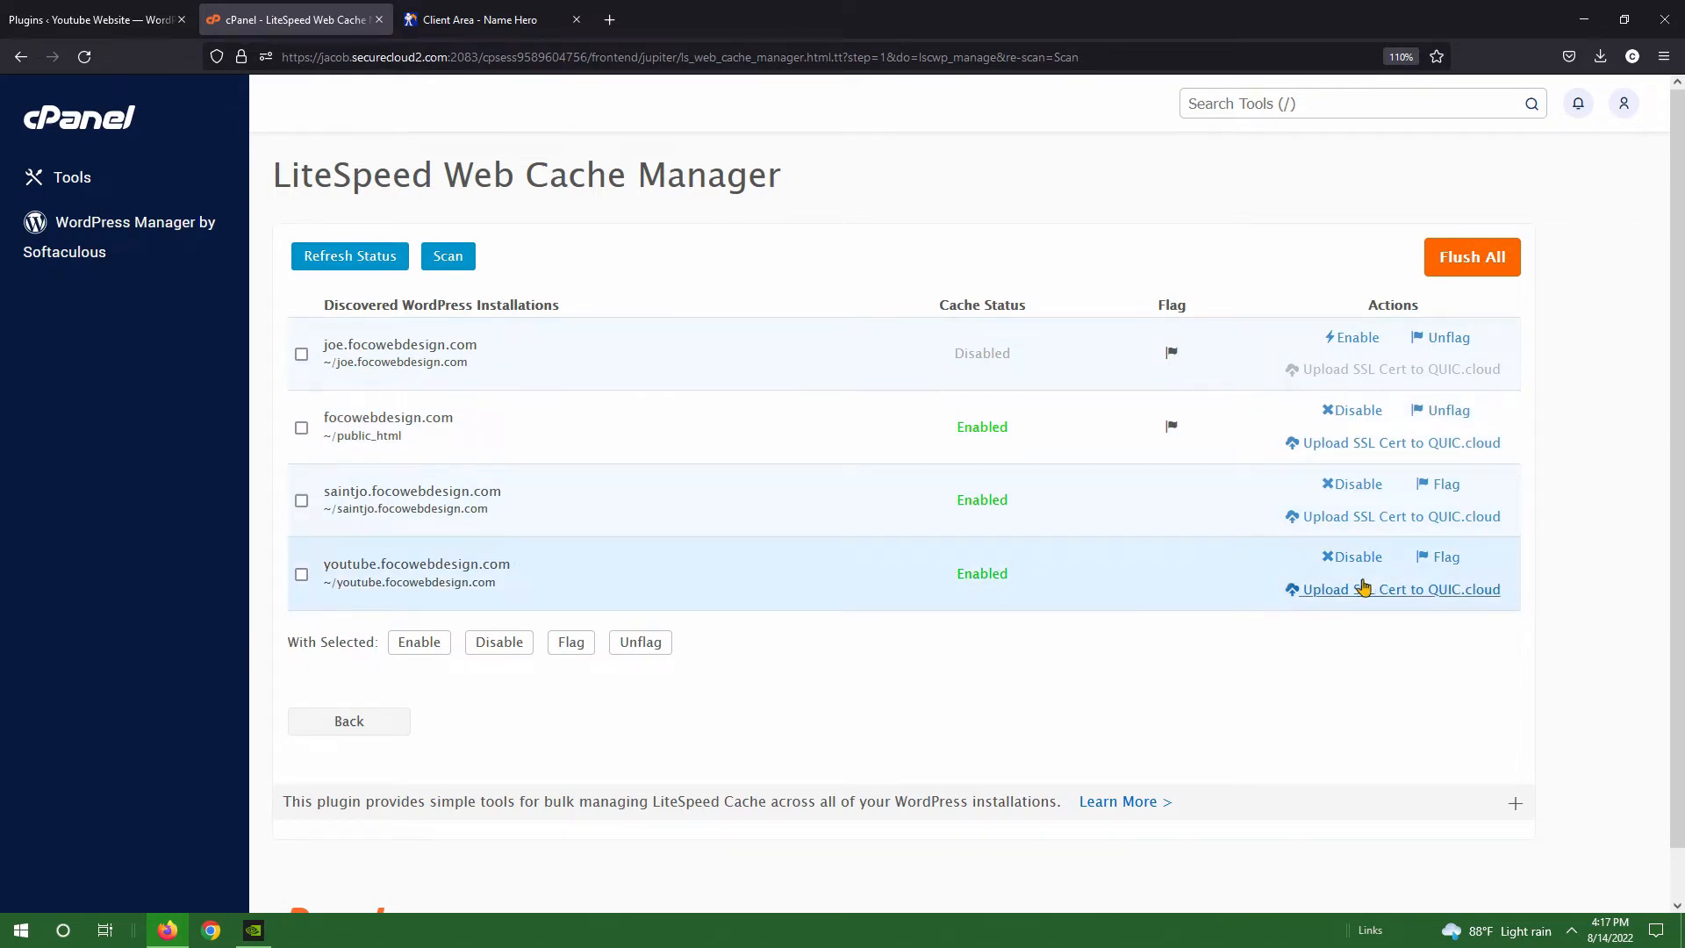
Switch to the WordPress admin and search for "litespeed cache" among the plugins available to add.
left_click(88, 19)
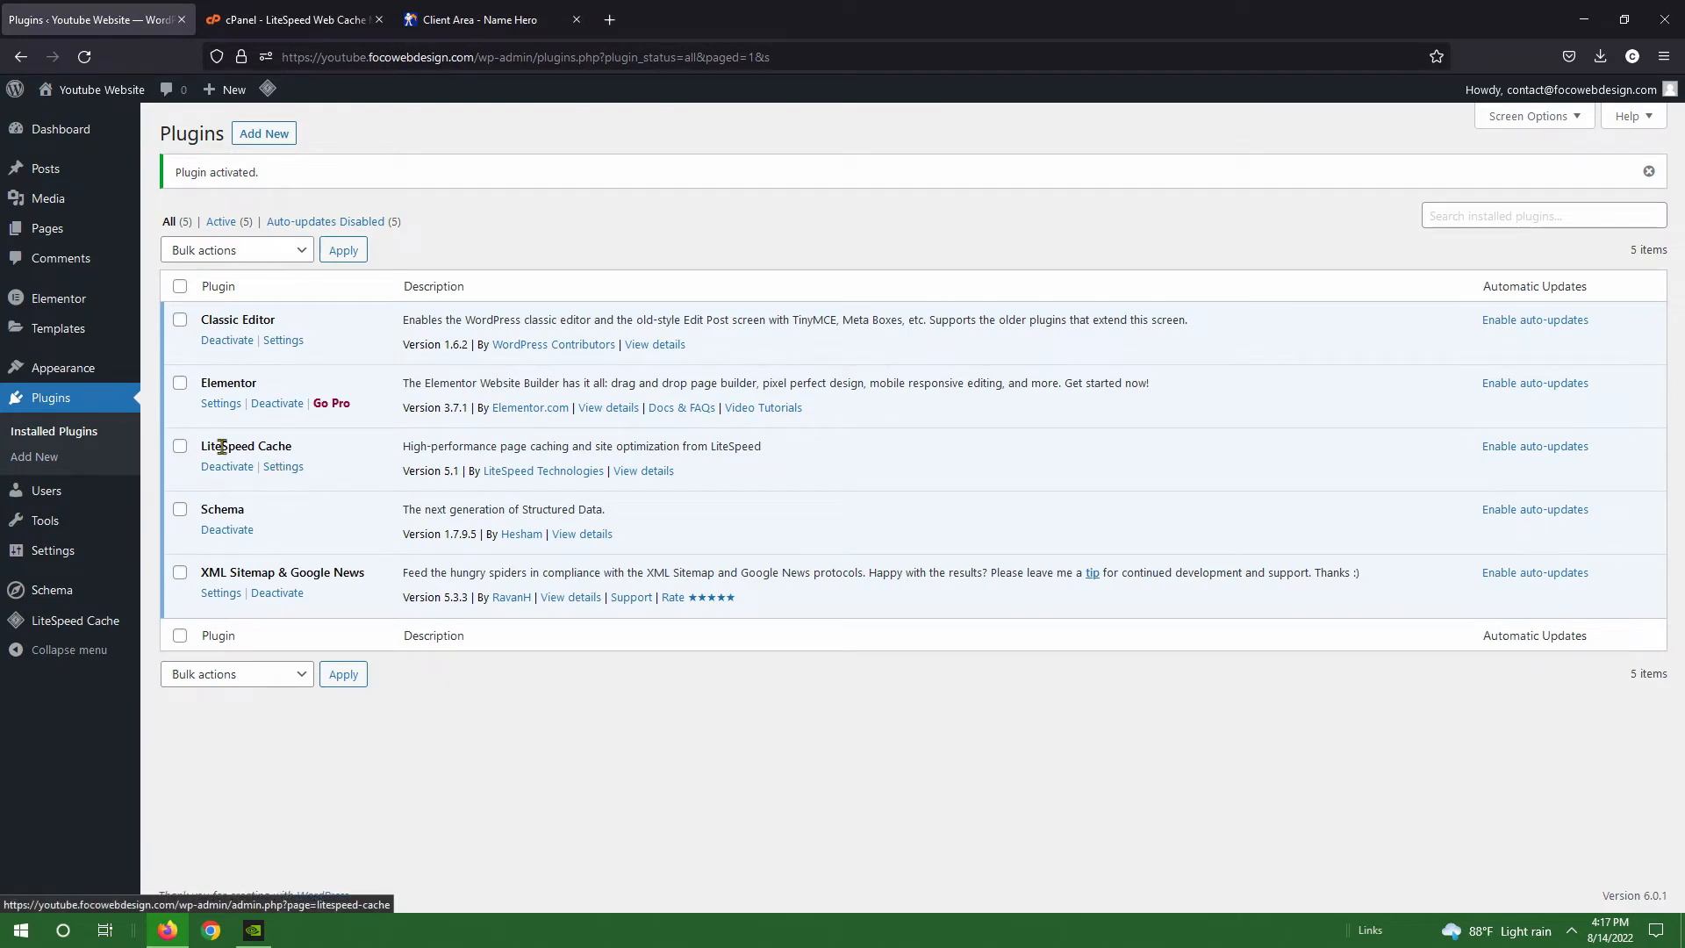
left_click_drag(293, 446, 196, 458)
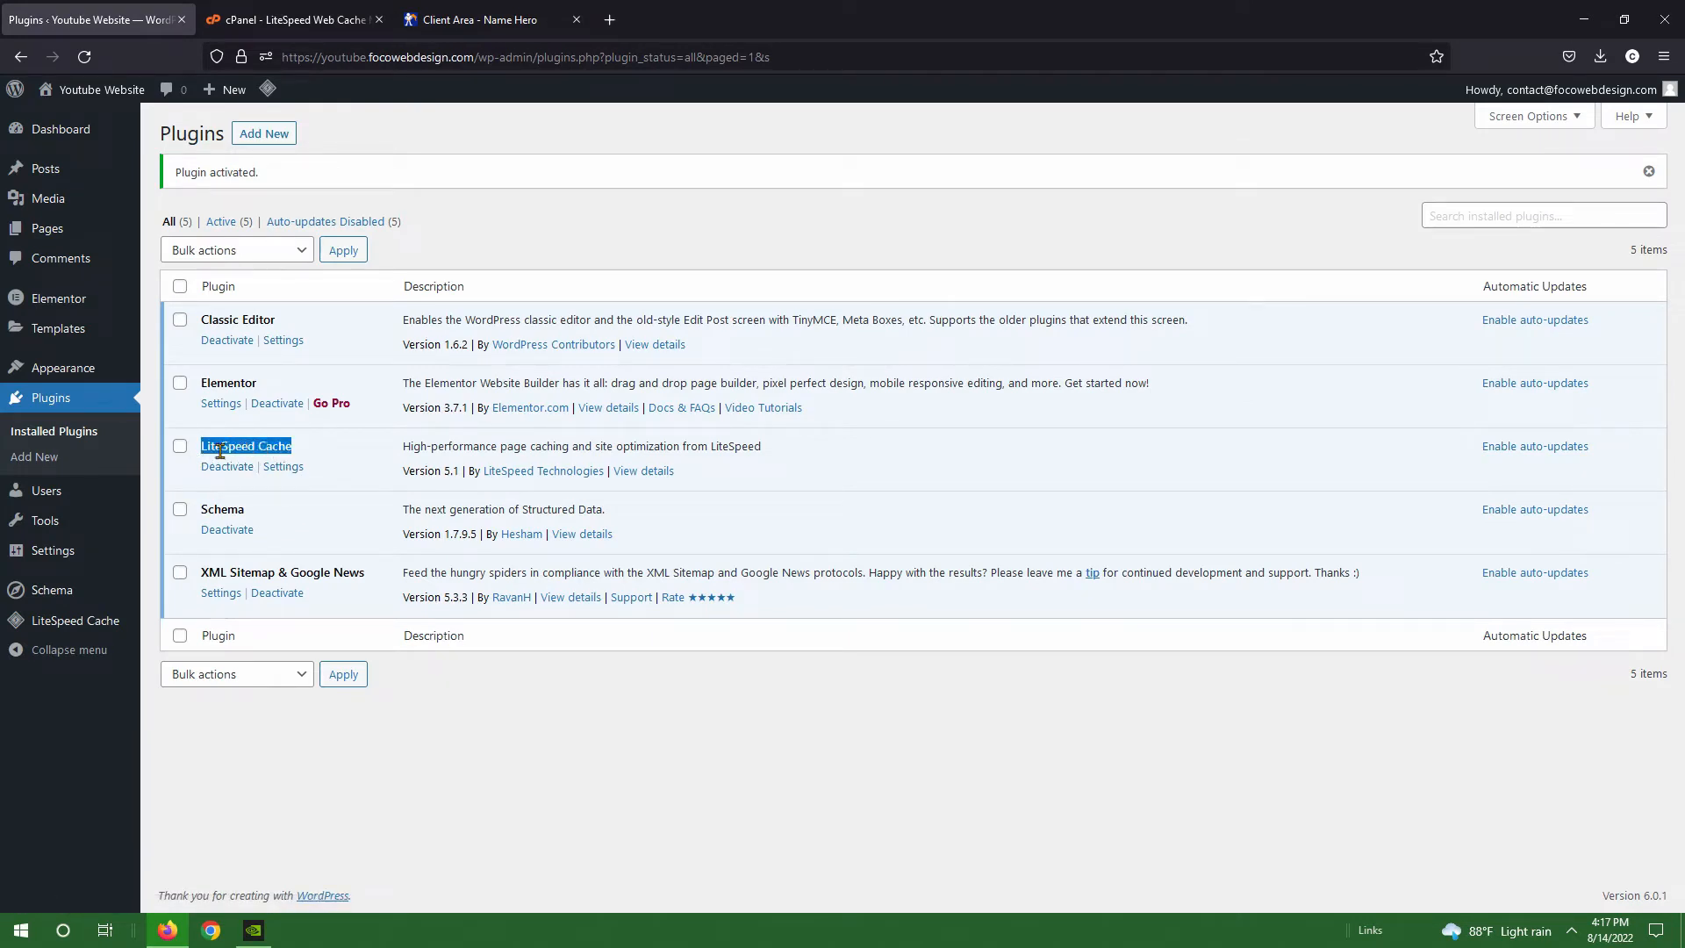
left_click(220, 450)
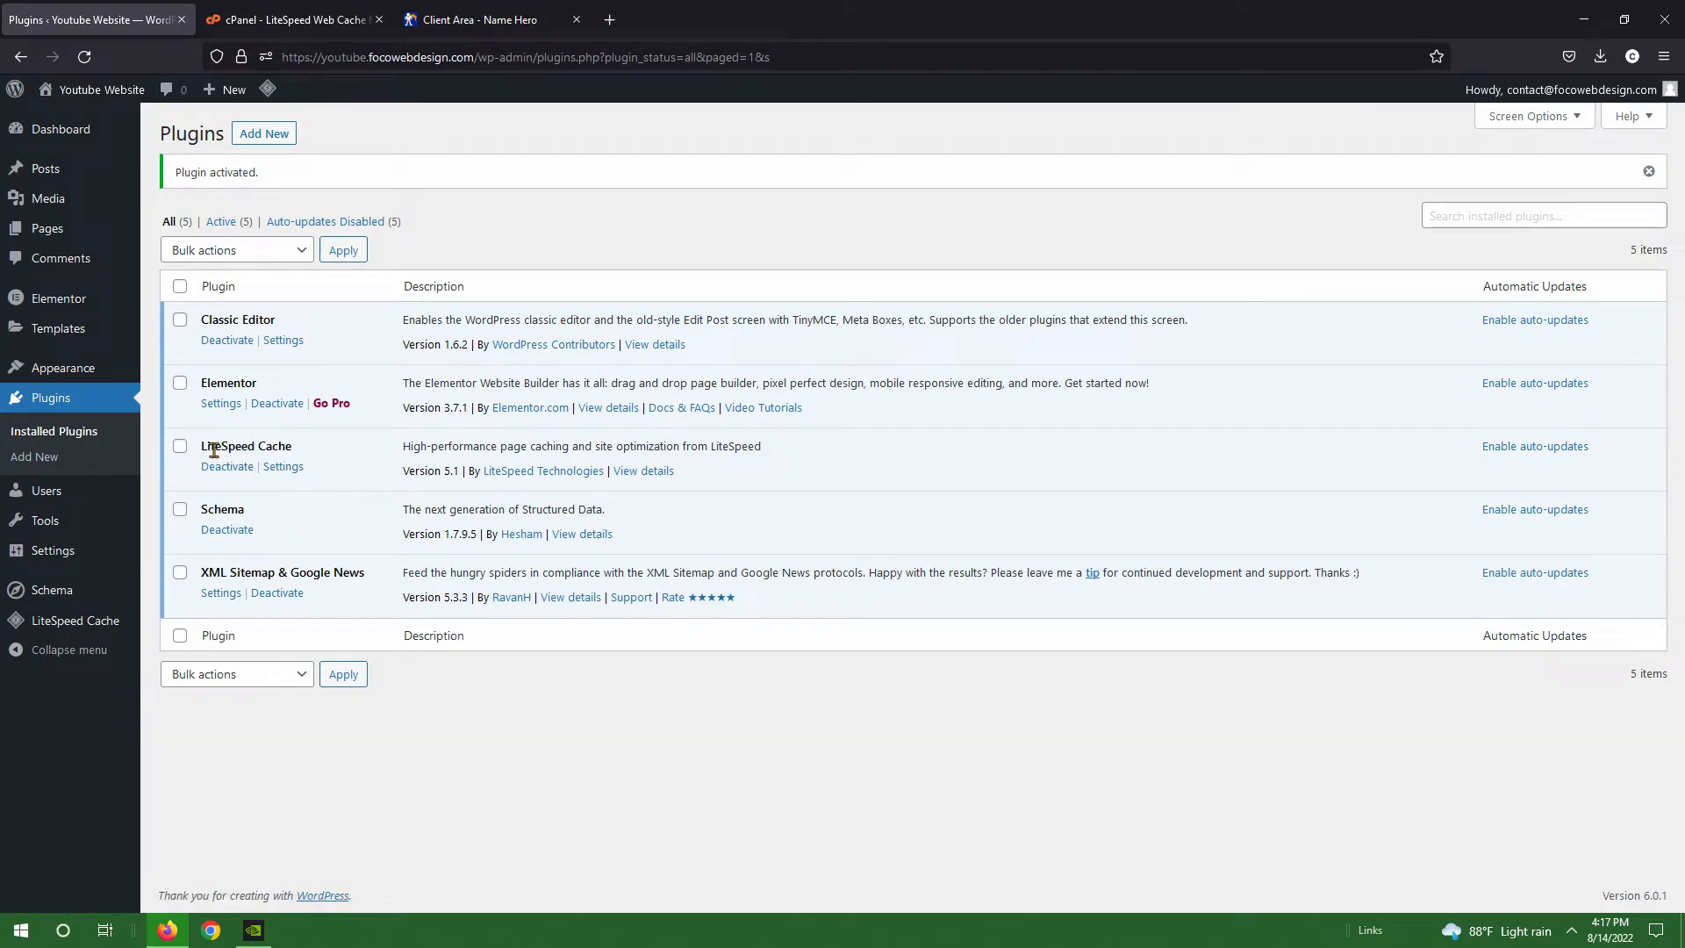
left_click(55, 467)
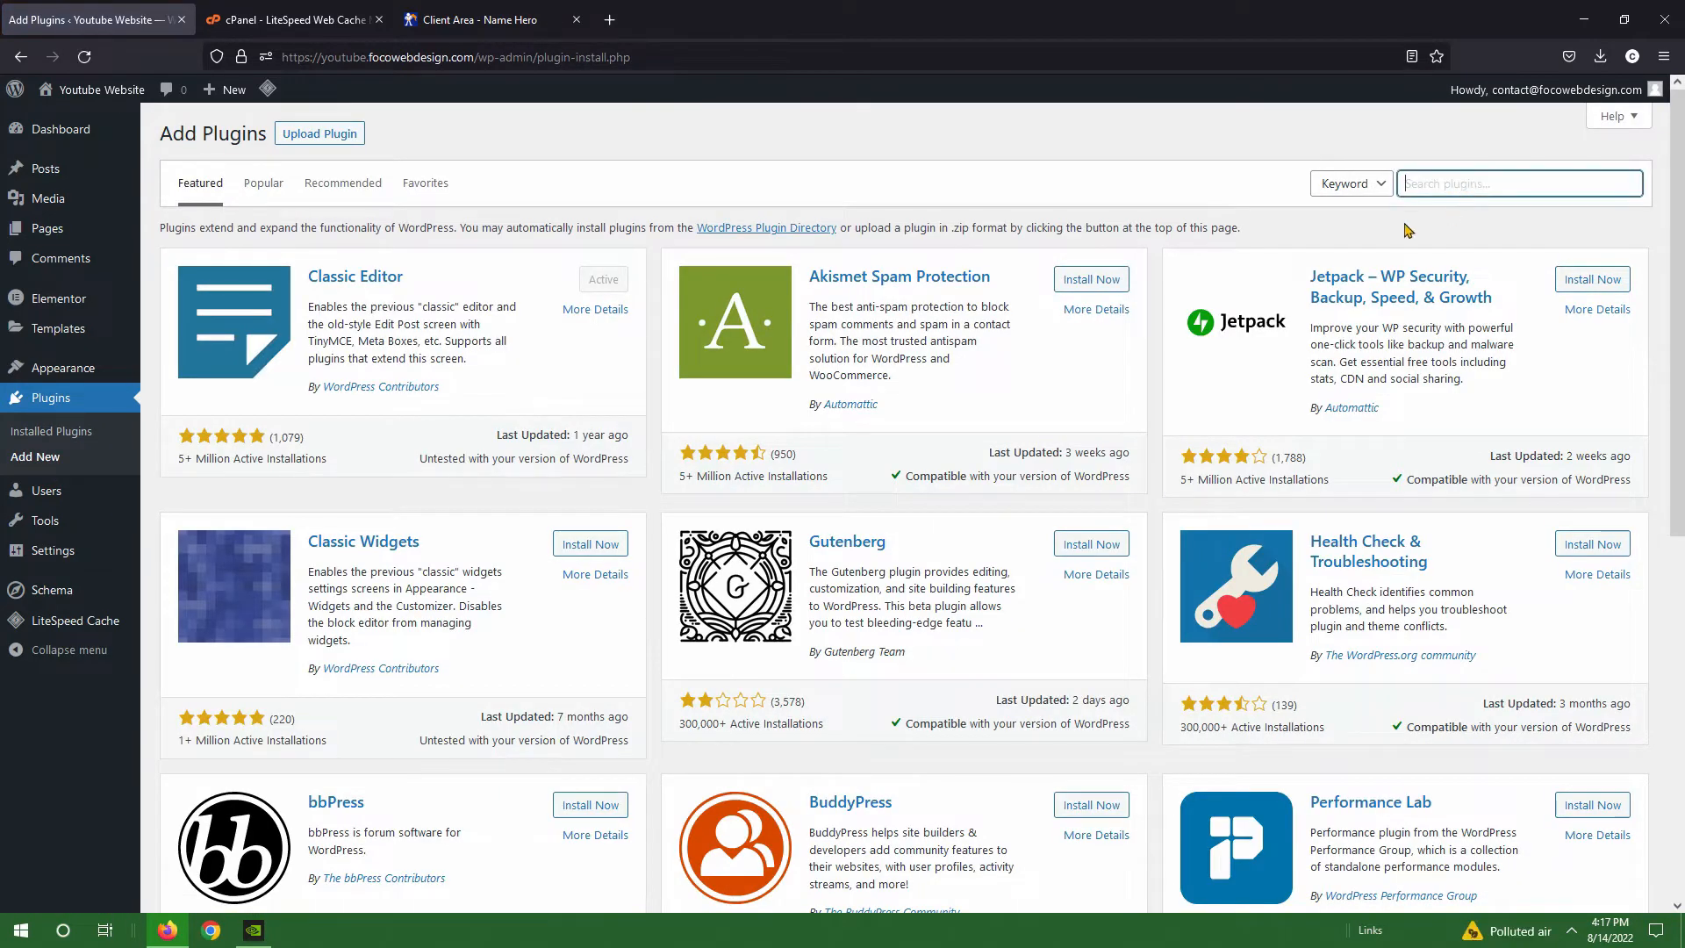
type("litespeed cache")
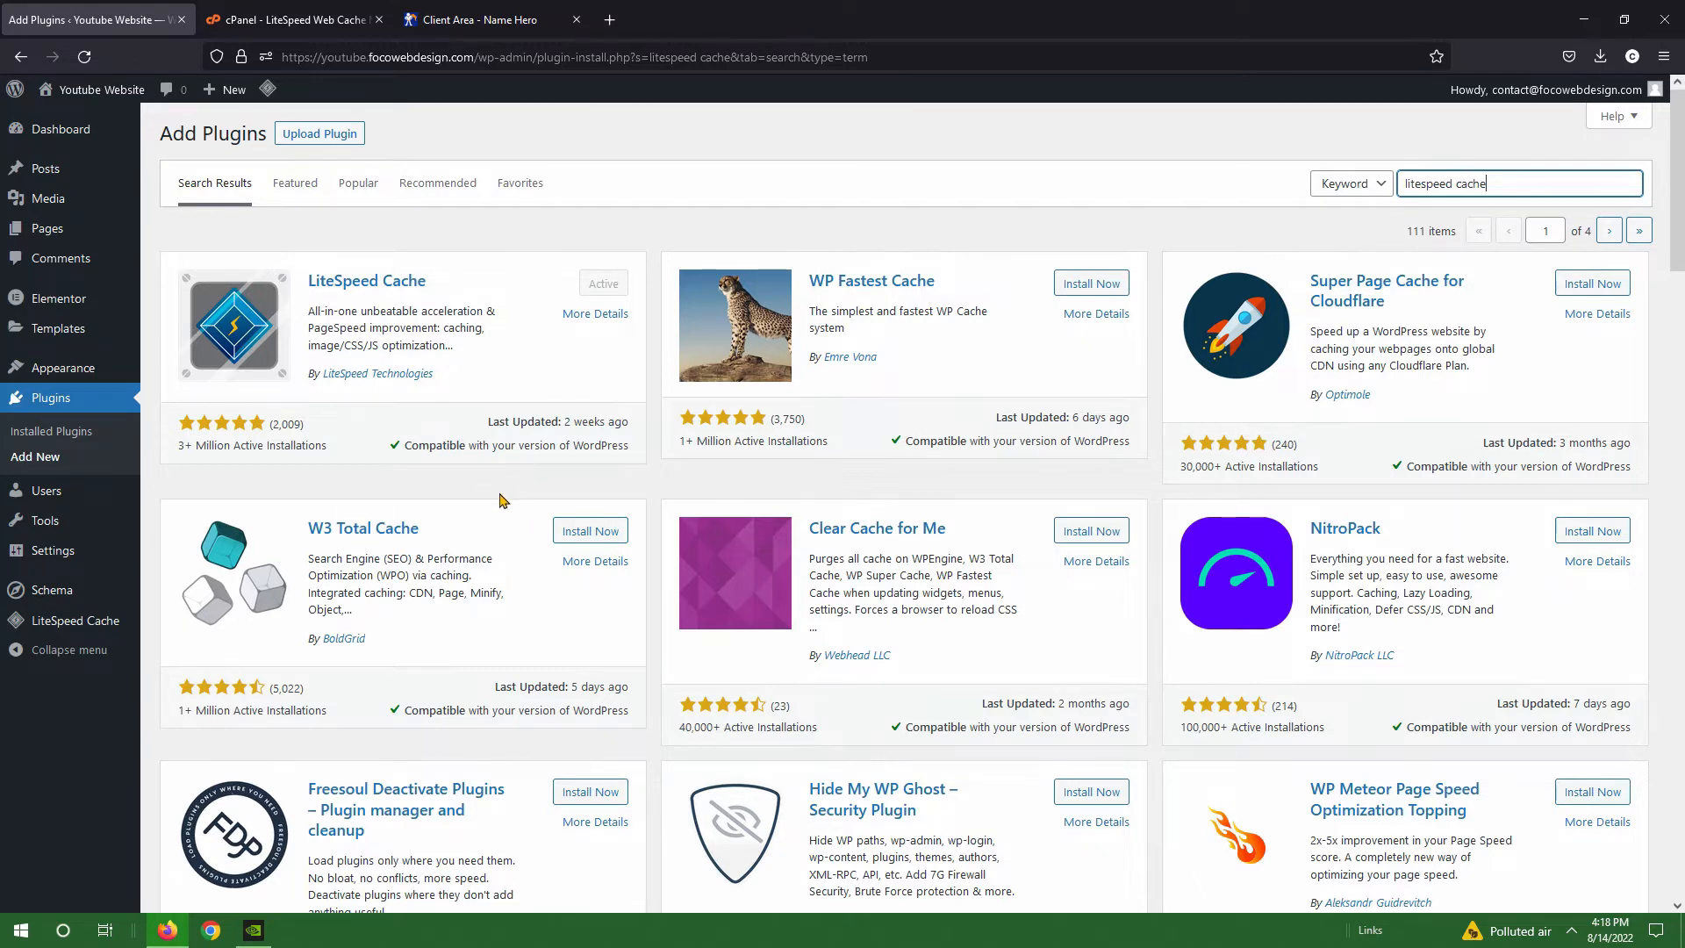
left_click(524, 485)
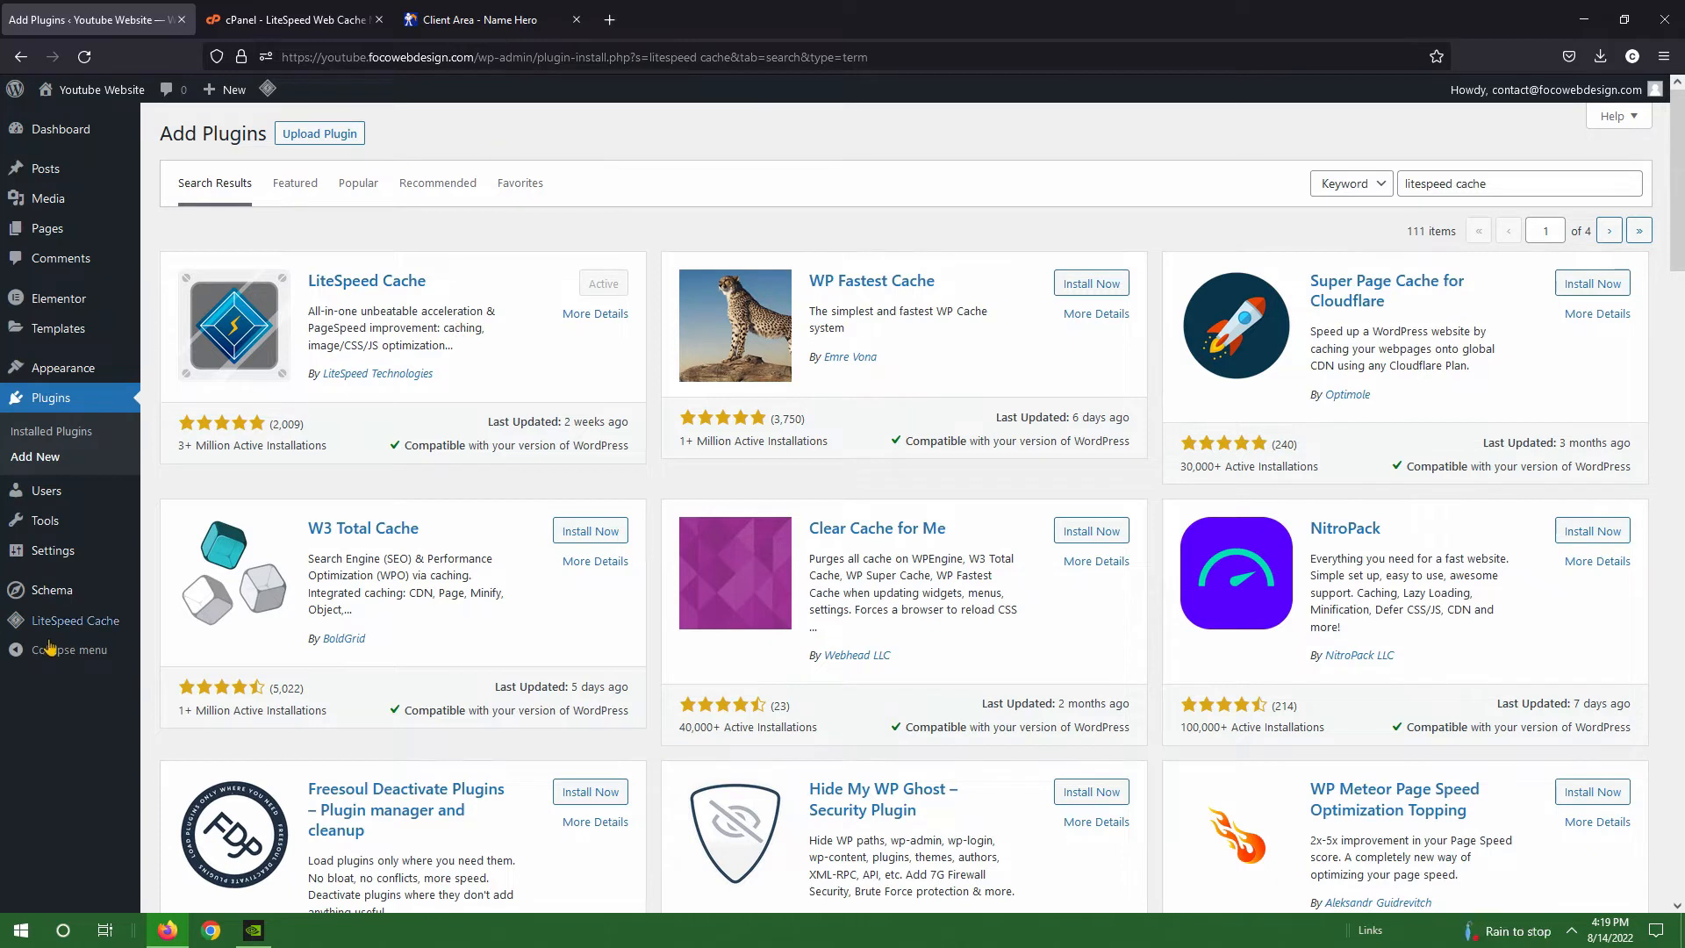
Request a Domain Key in the LiteSpeed Cache general settings and save the changes.
mouse_move(82, 628)
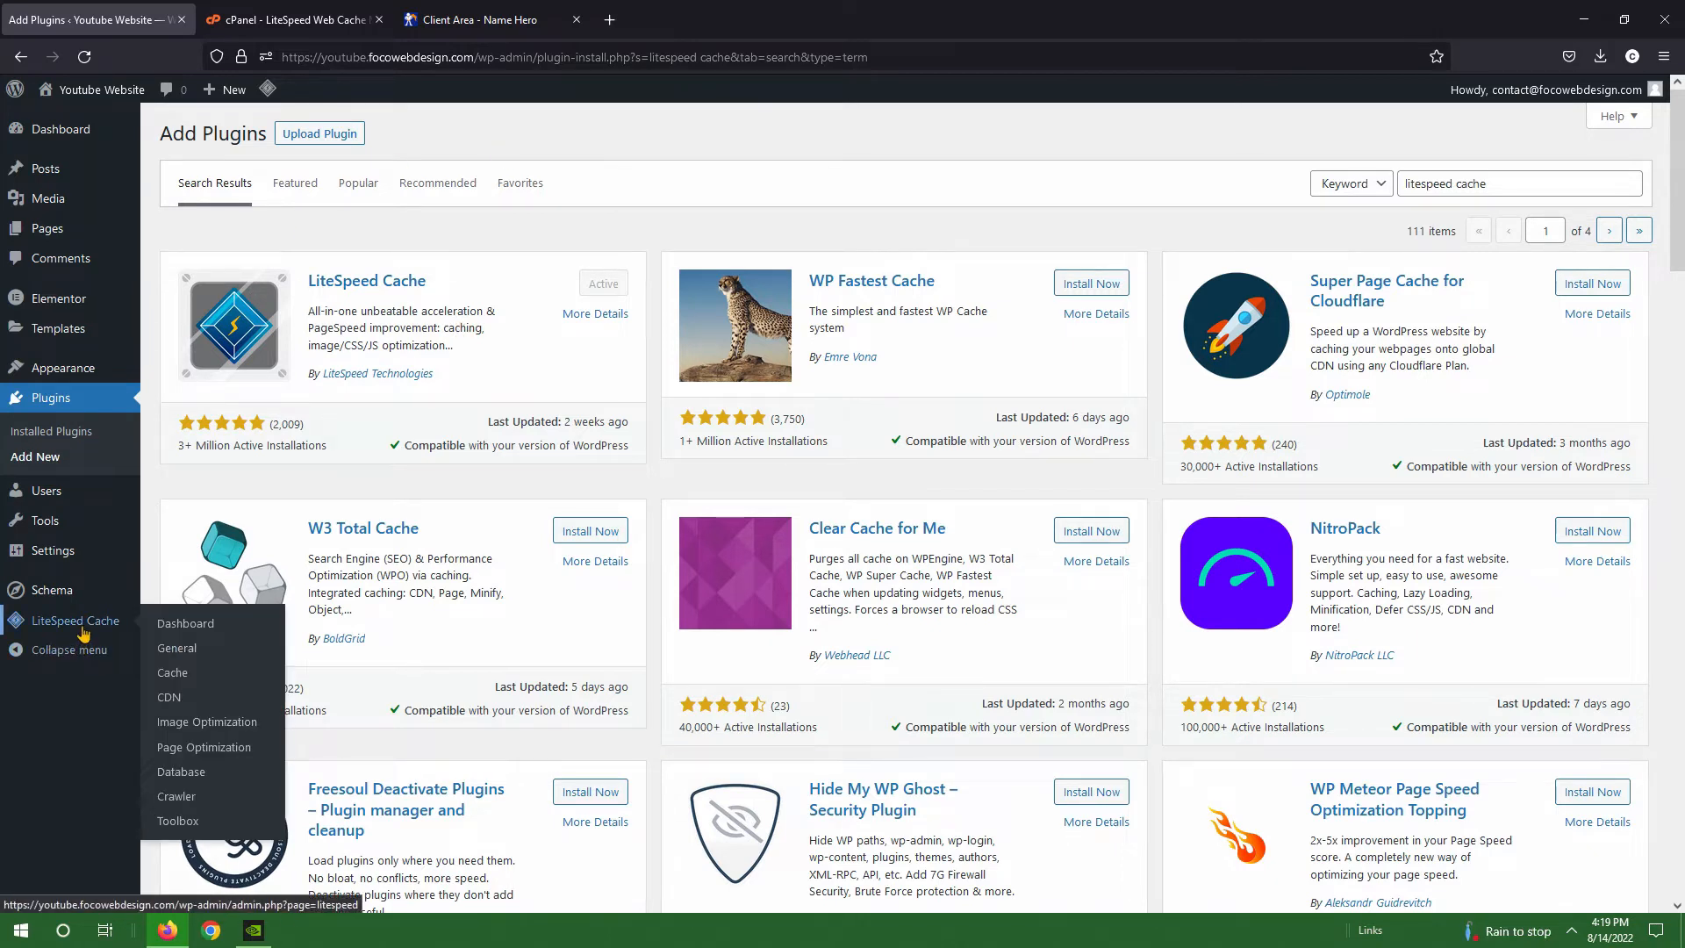
left_click(77, 632)
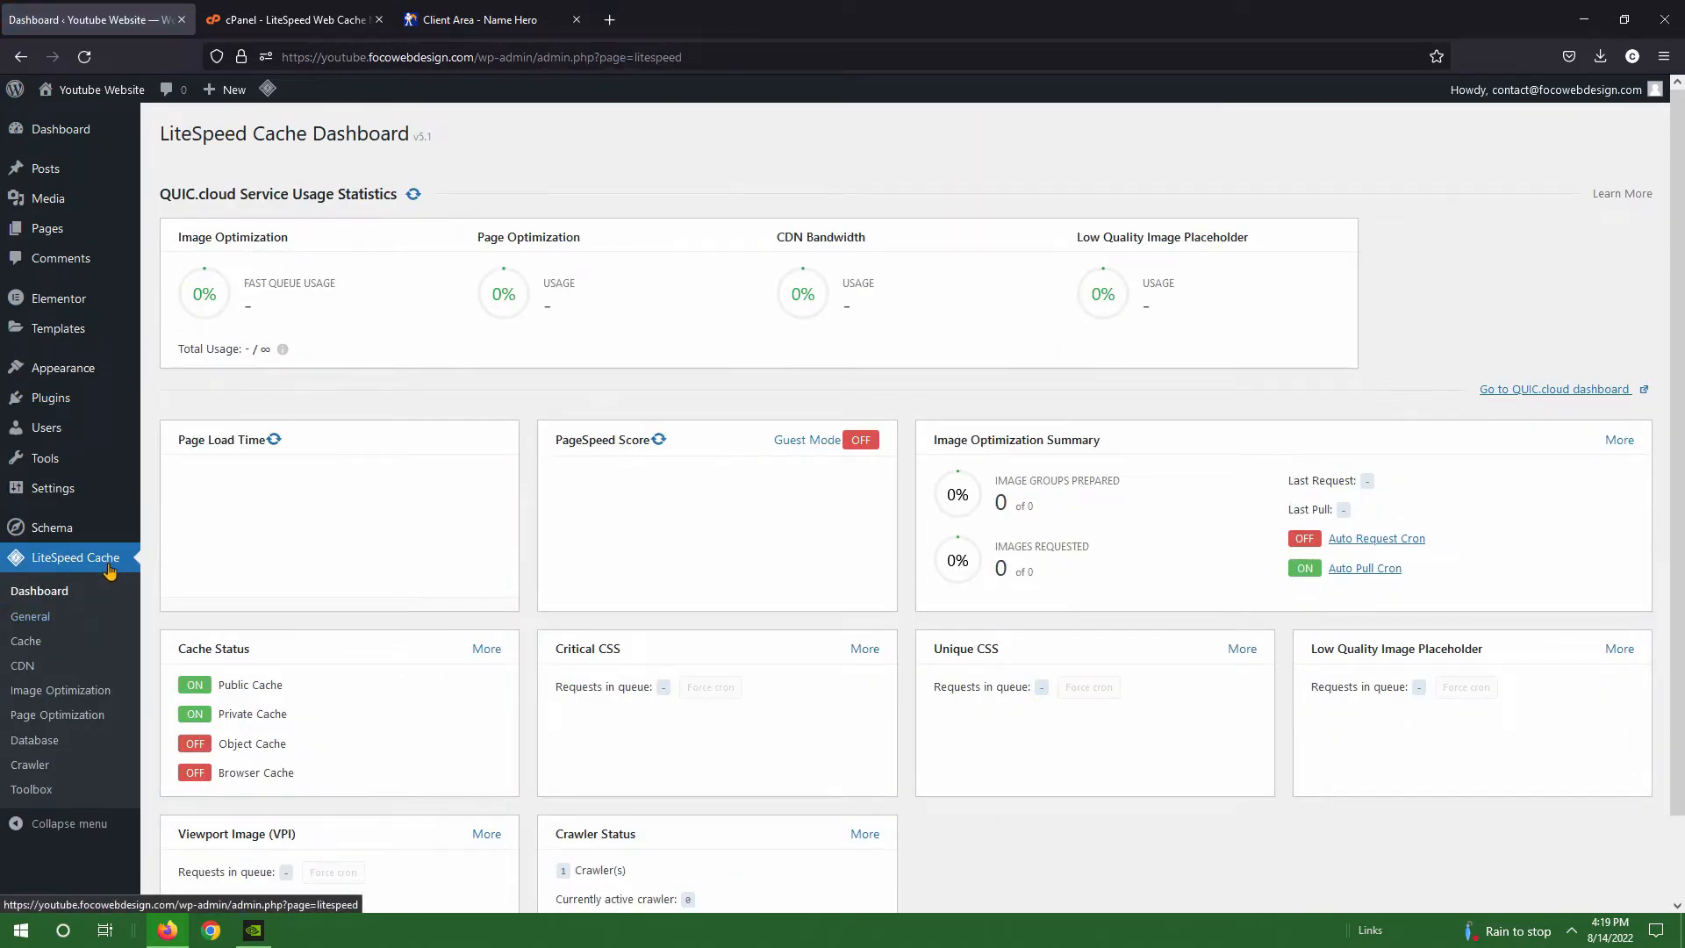
left_click(43, 614)
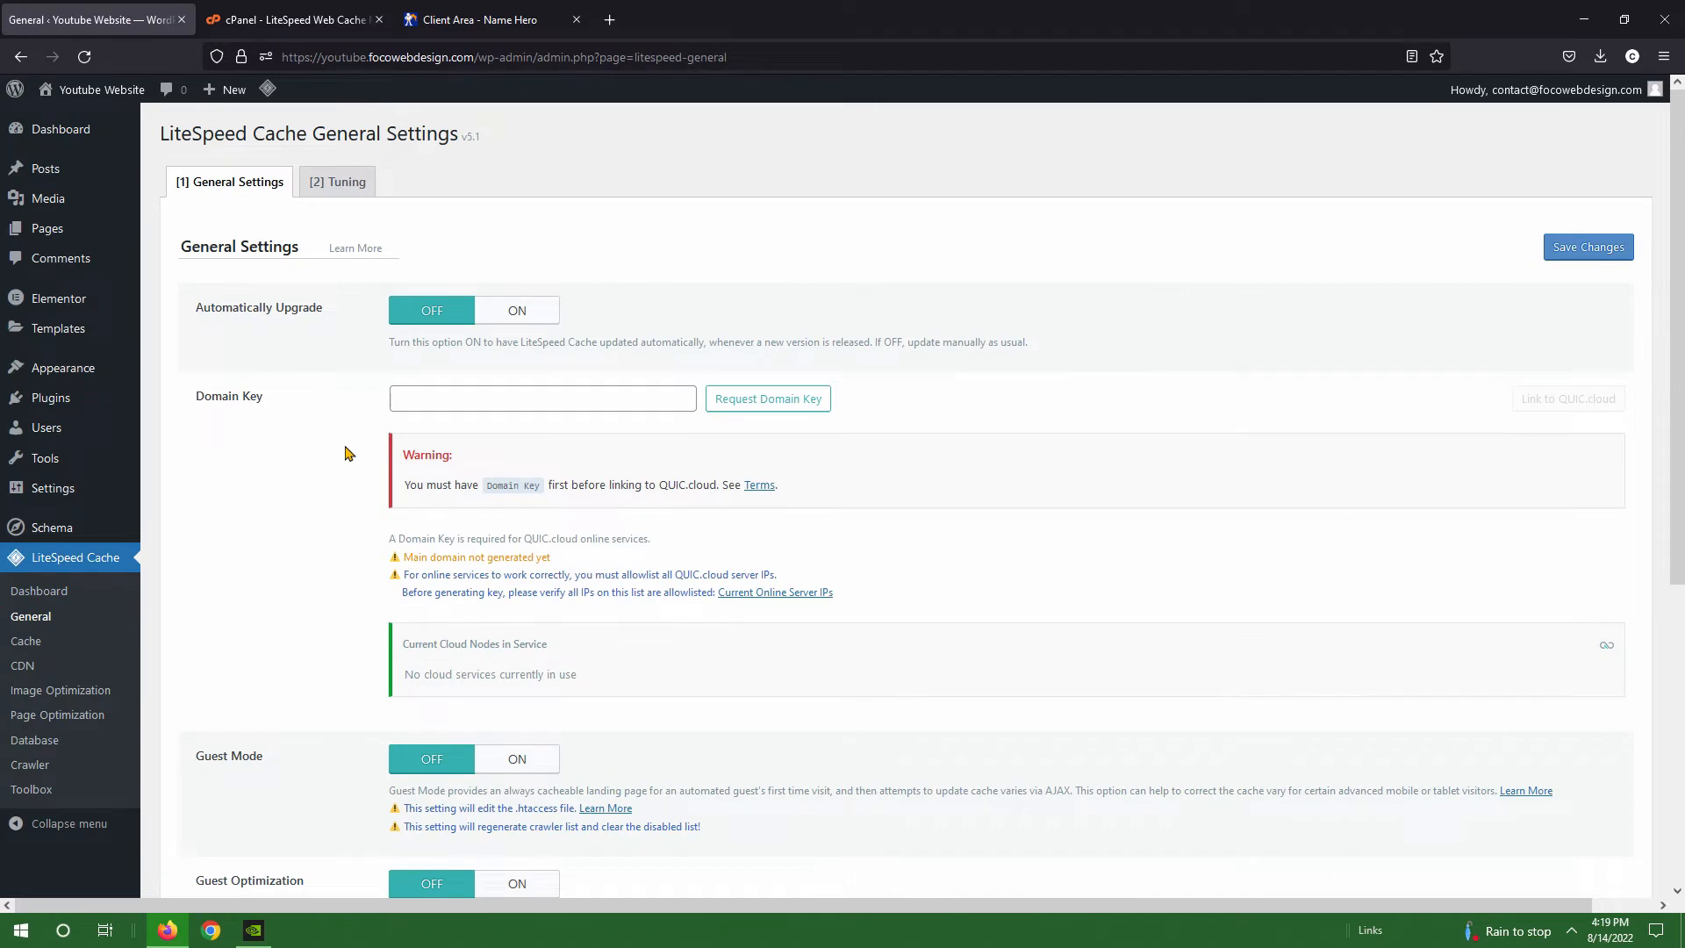
left_click(789, 404)
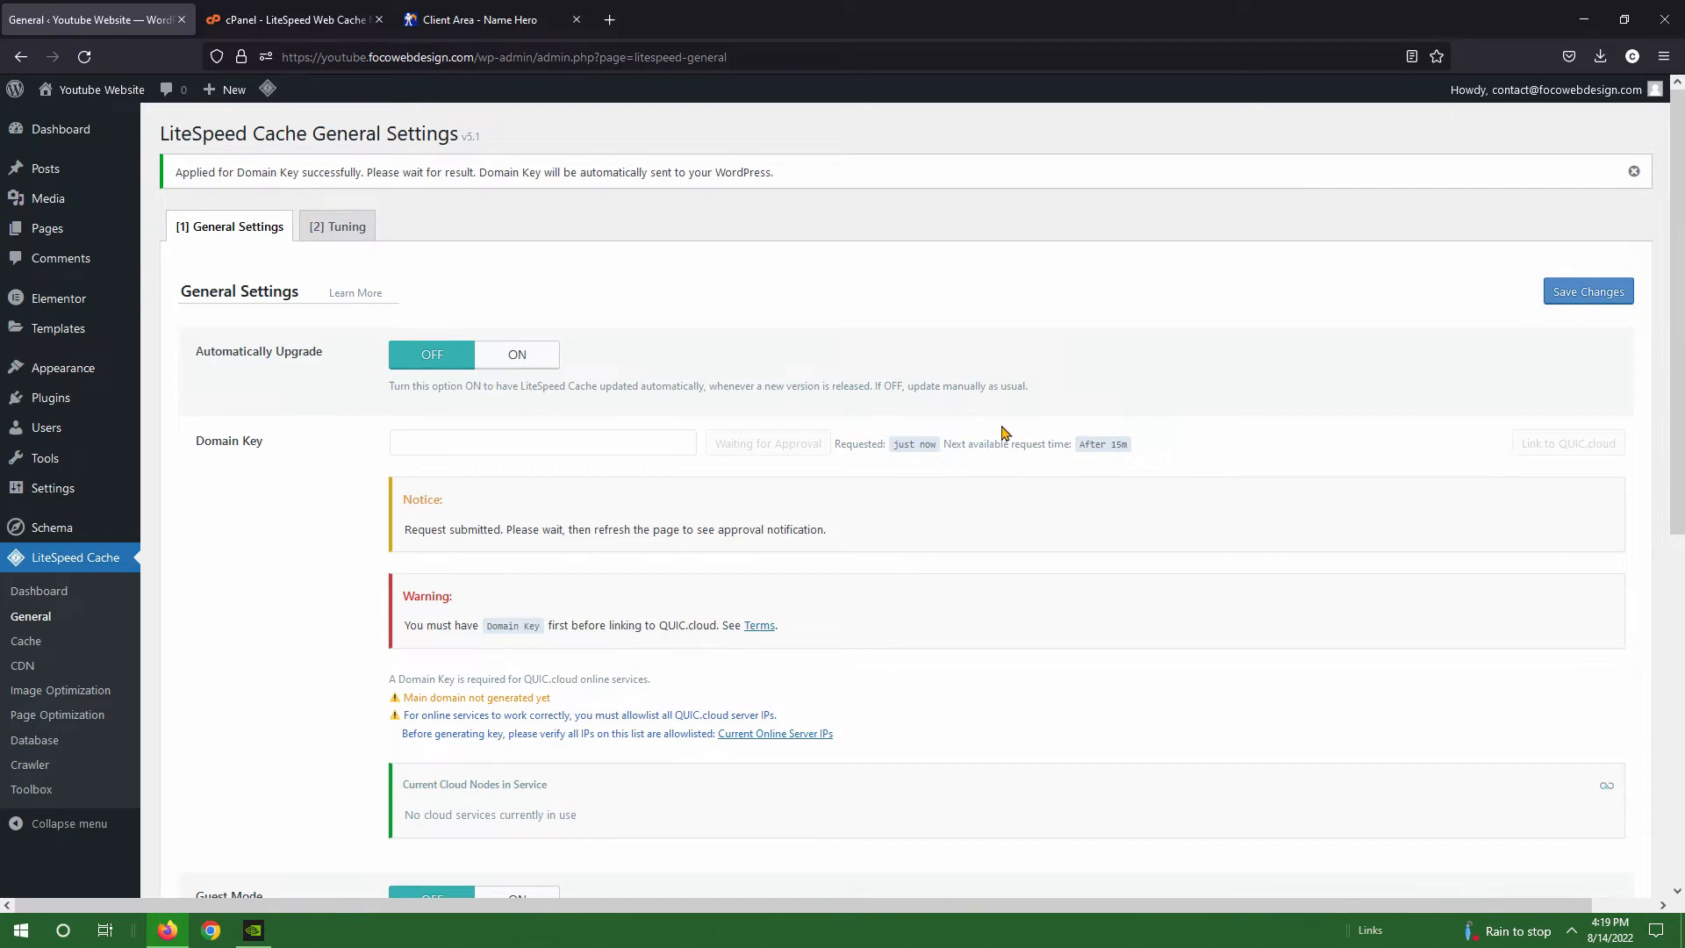
left_click(1590, 297)
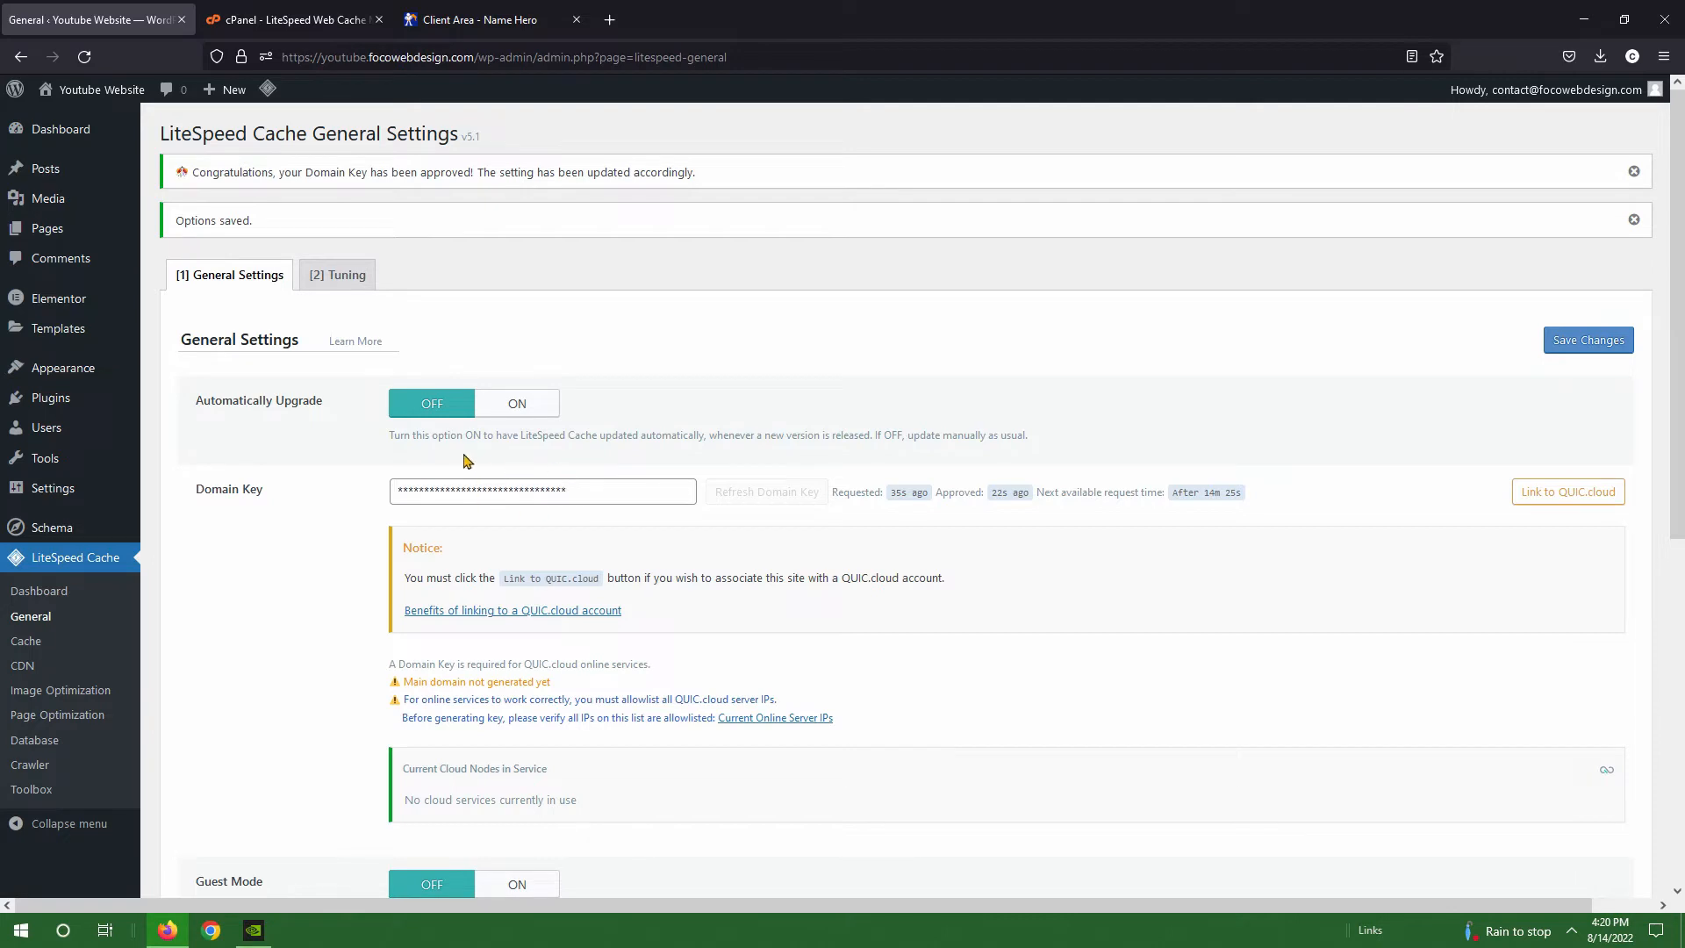
Start linking the site to QUIC.cloud and submit the account's email address for sign-in.
left_click(1571, 497)
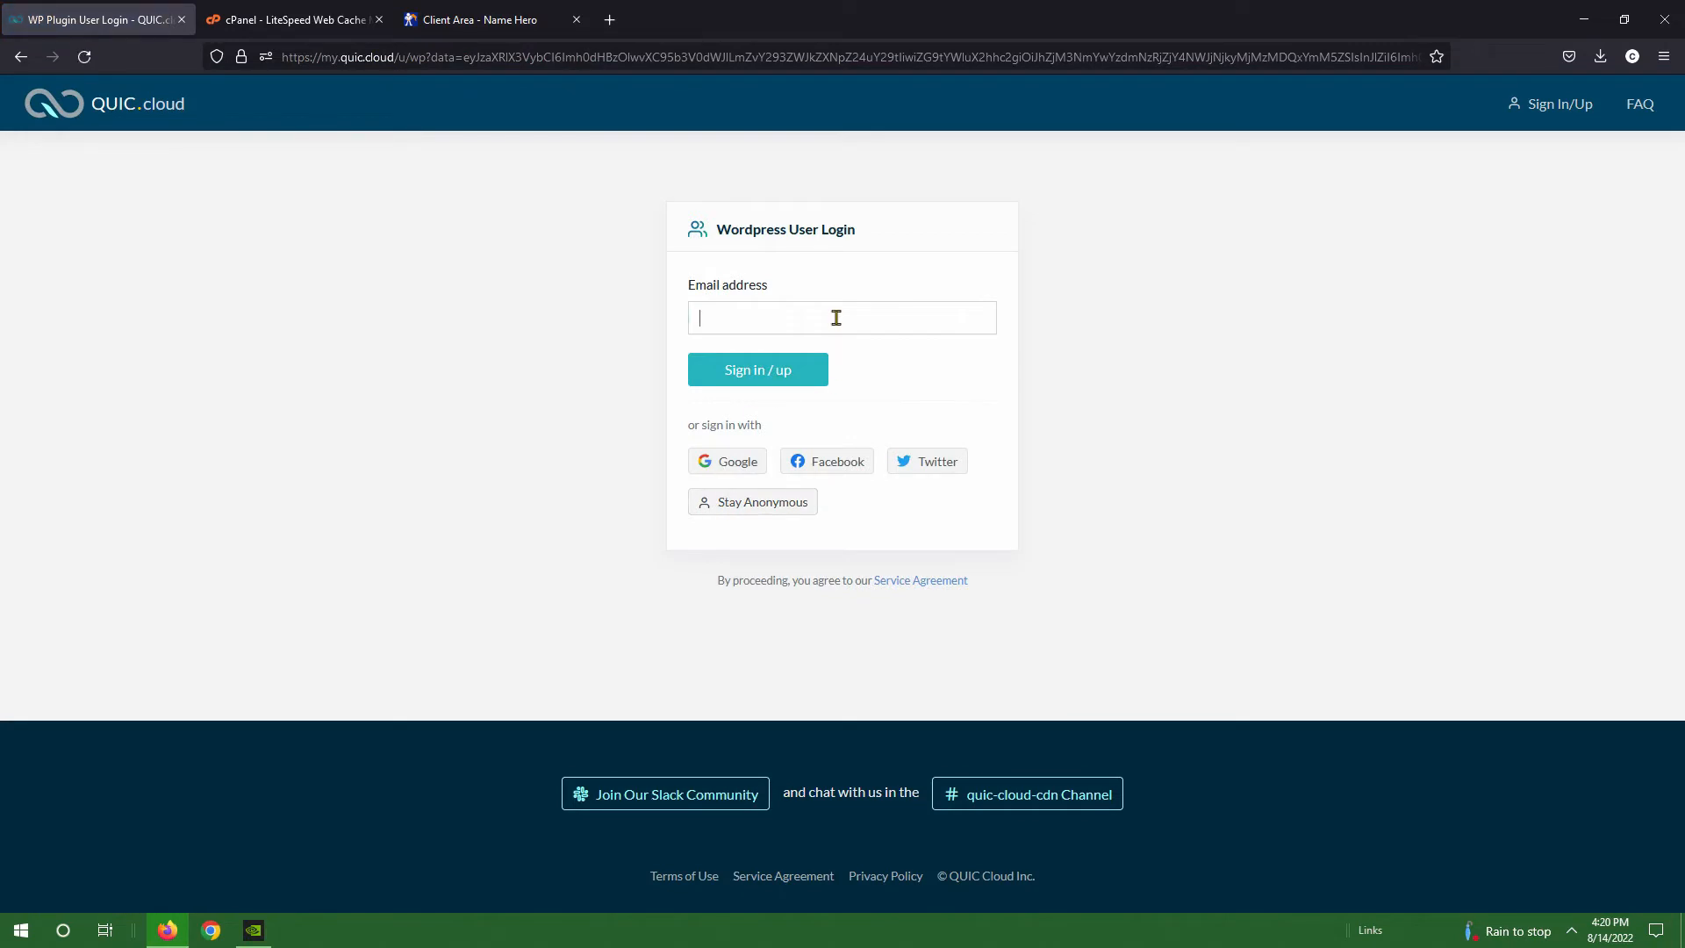
left_click(837, 318)
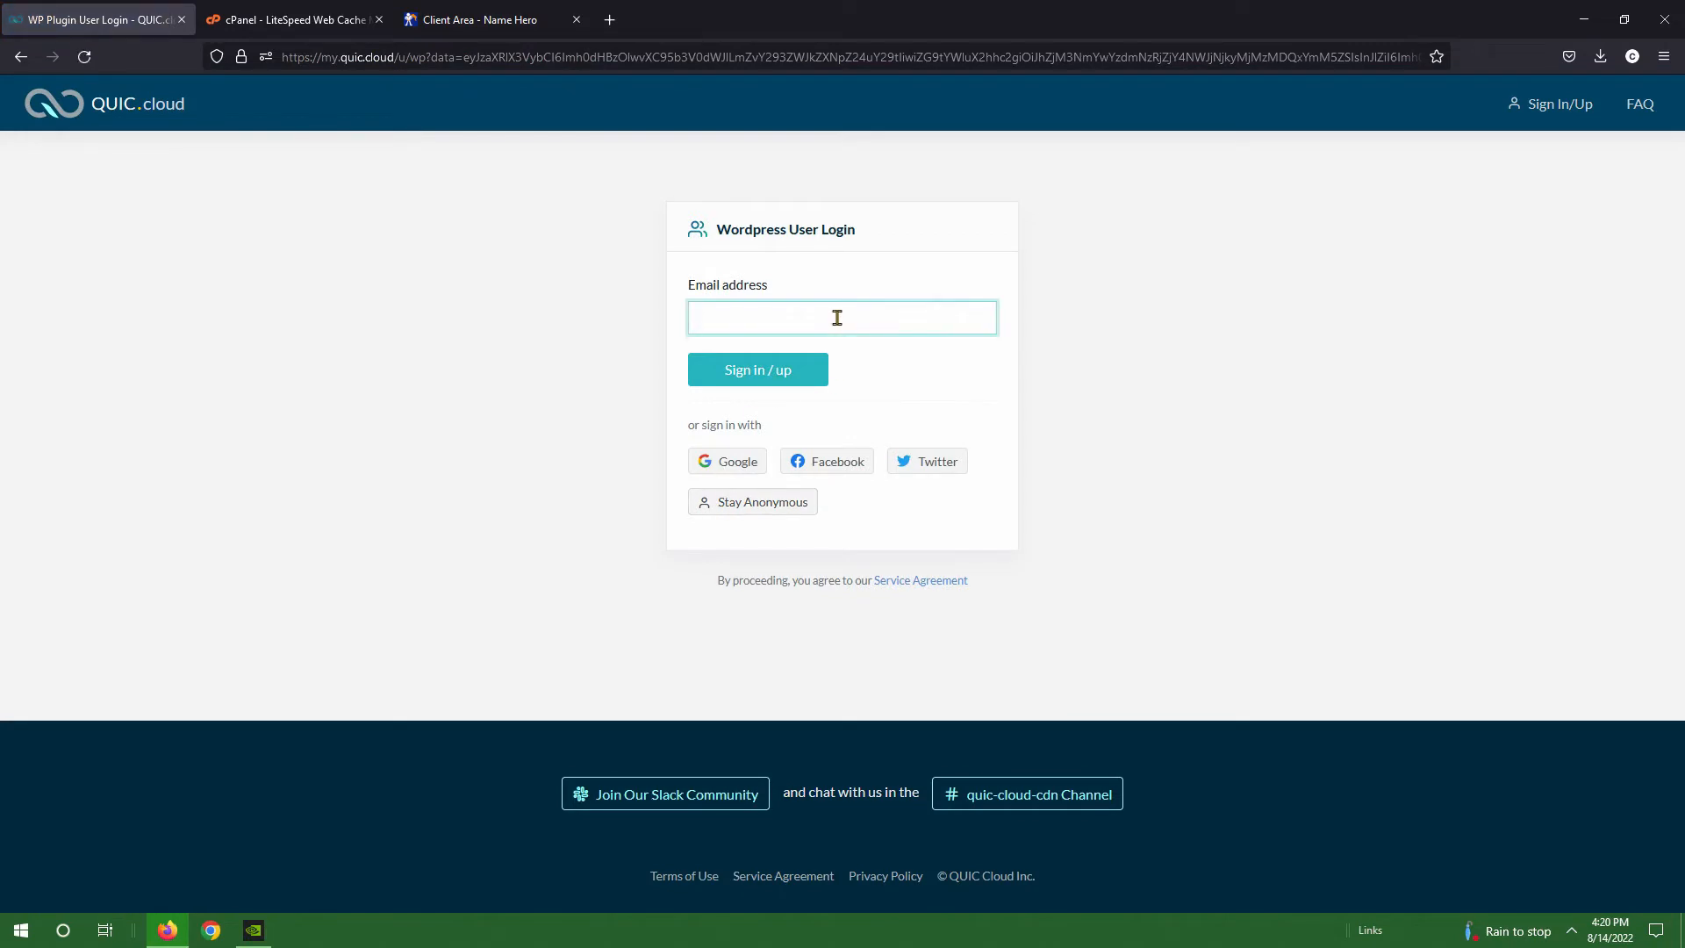
type("cont")
key("Down")
key("Return")
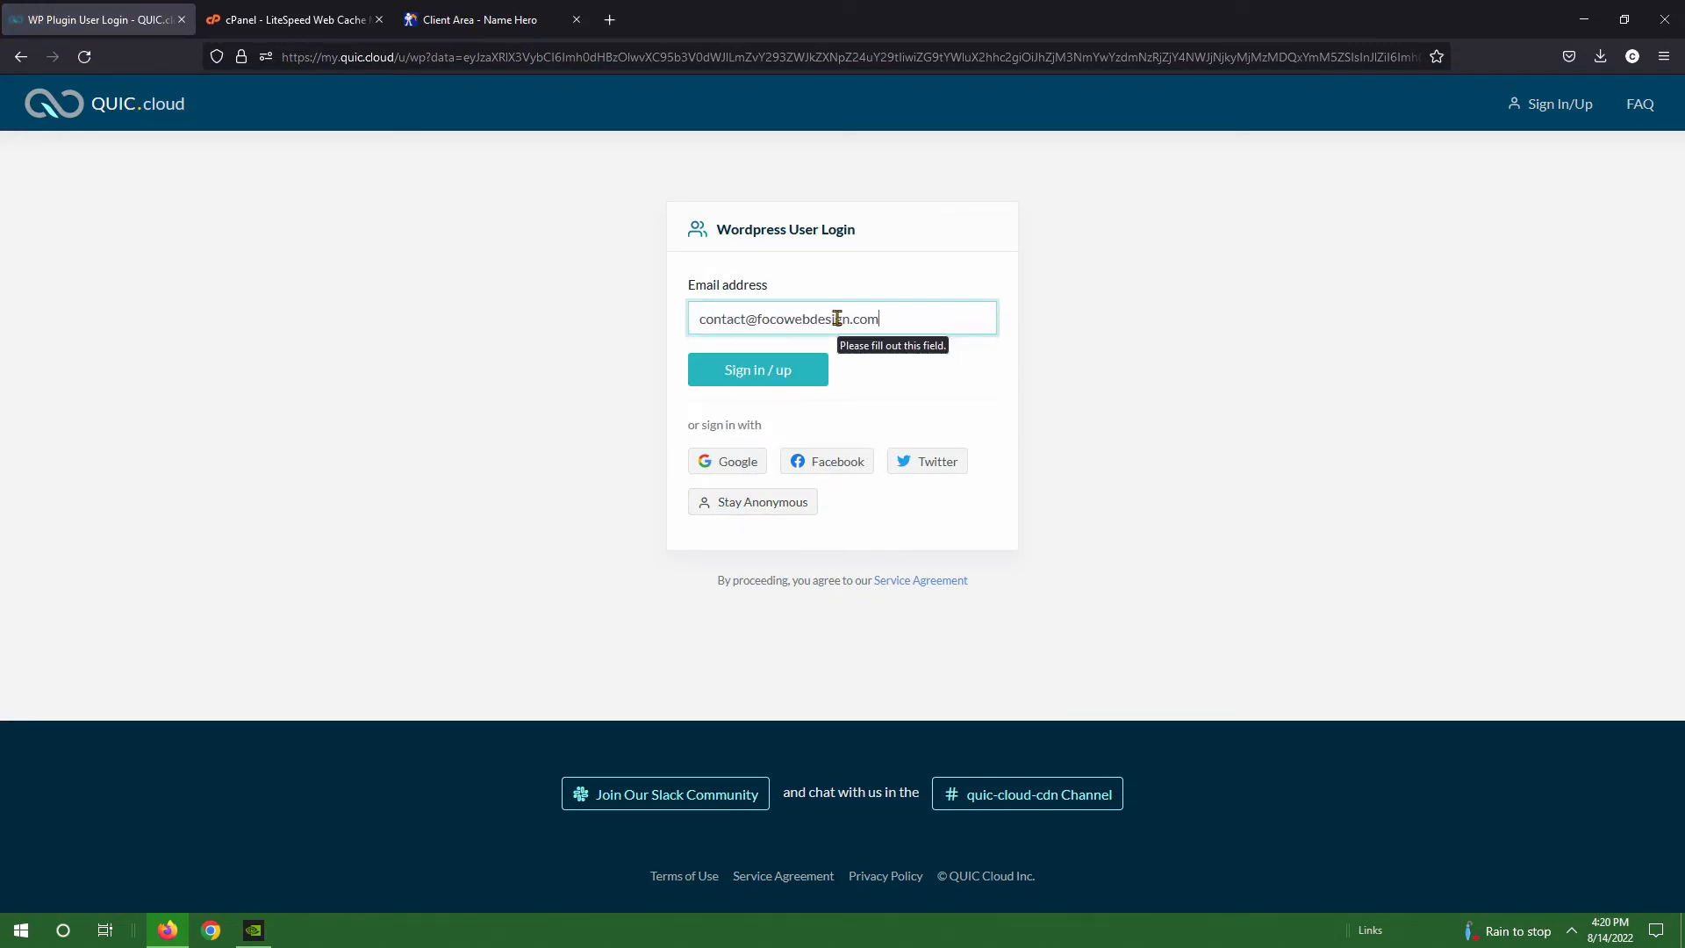
key("Return")
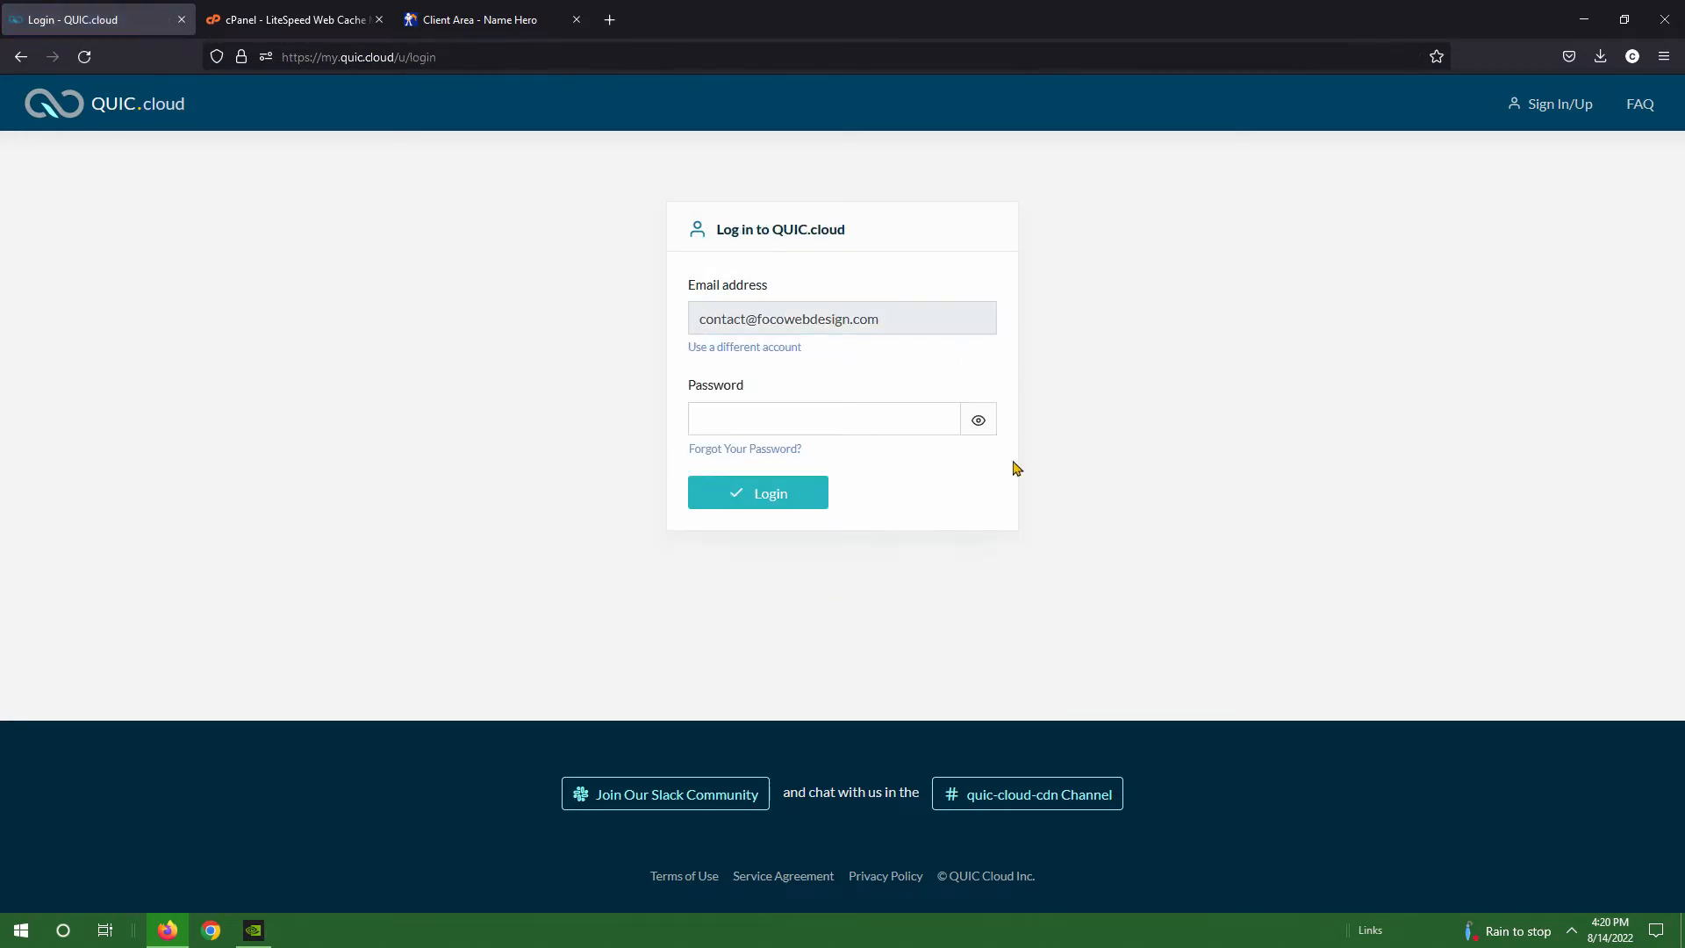
Enter the QUIC.cloud account password, log in to link the site, and dismiss the browser's offer to save the login.
left_click(926, 429)
type("•")
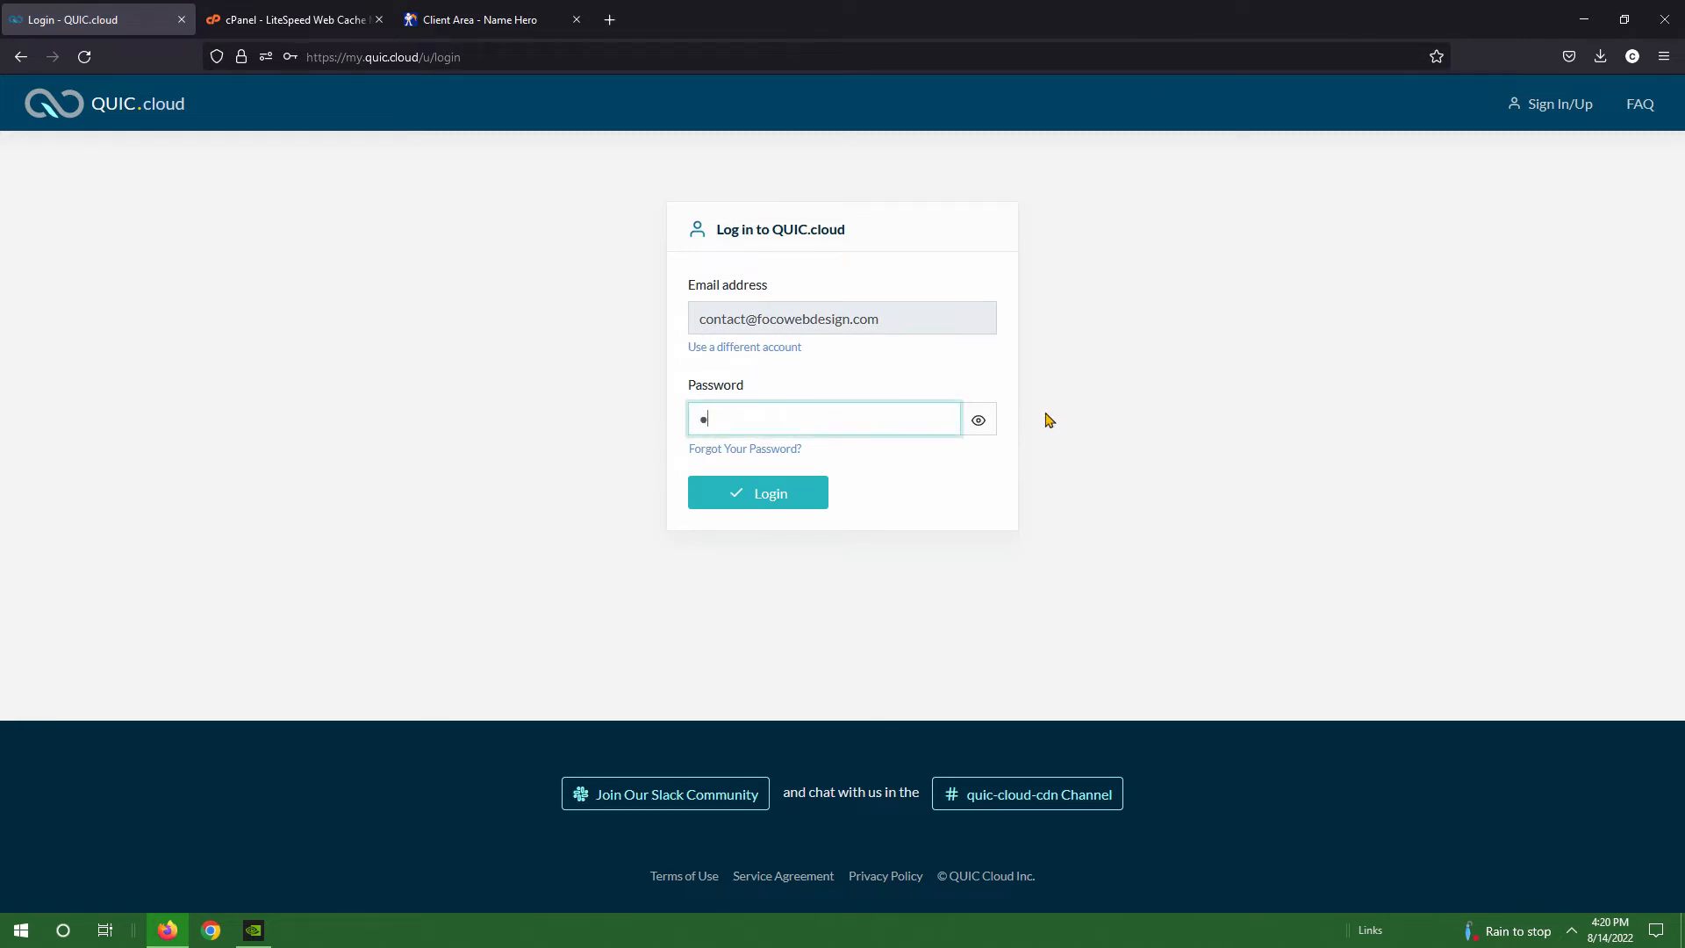
type("••••••••••")
key("Return")
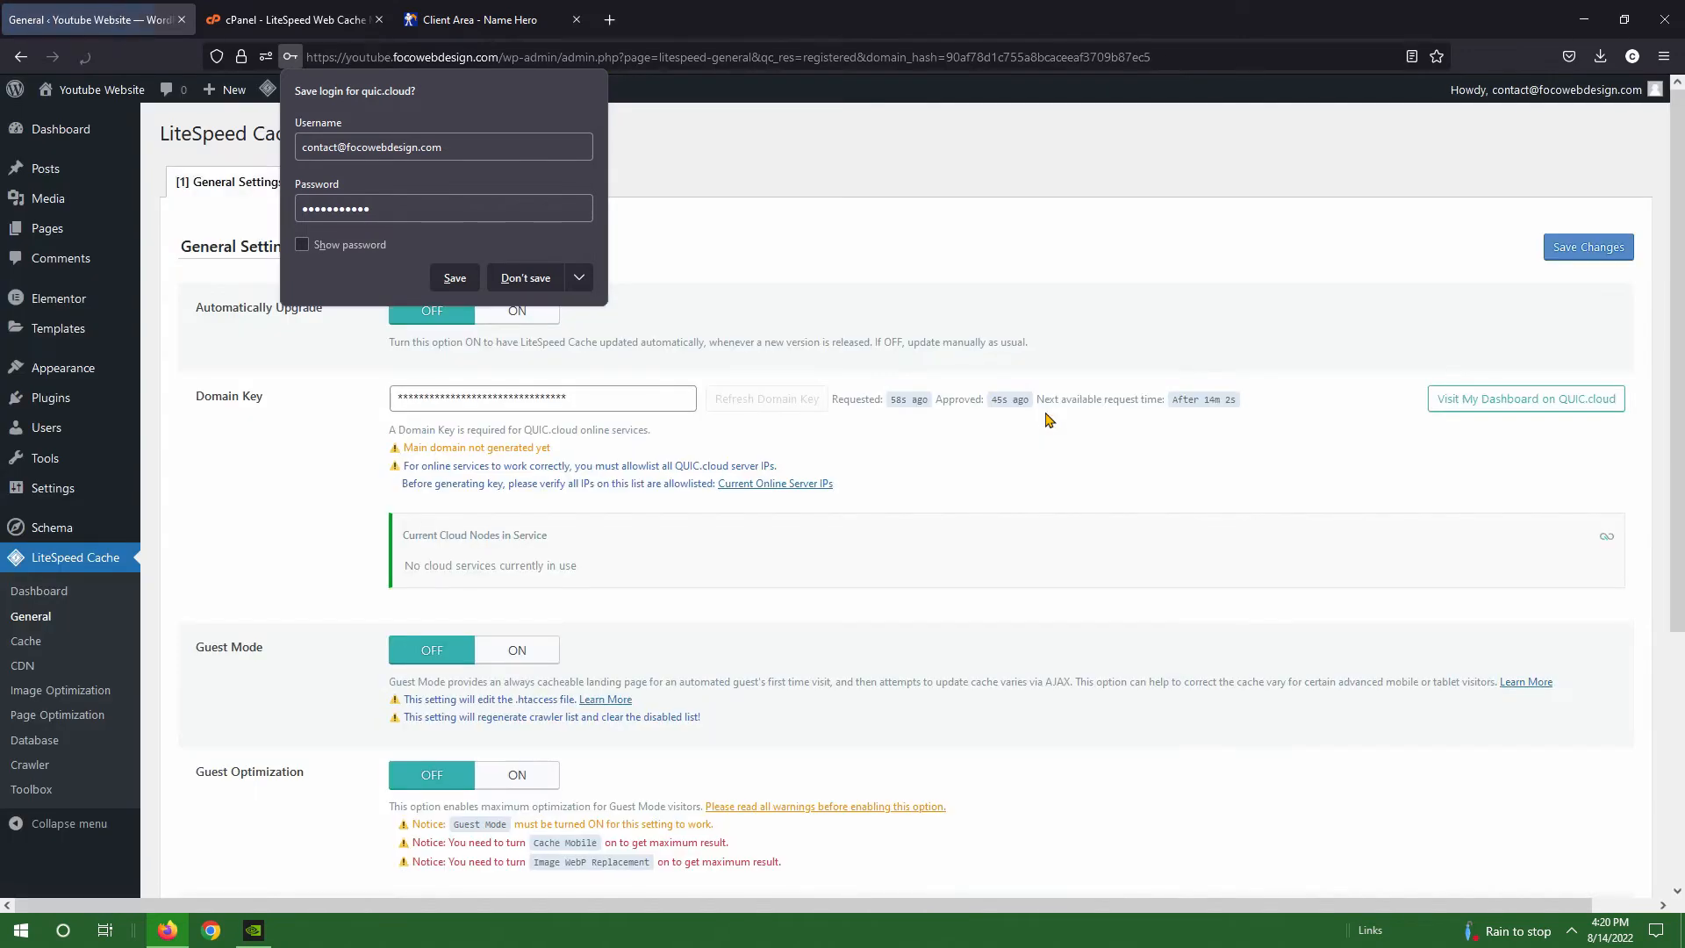
left_click(1244, 523)
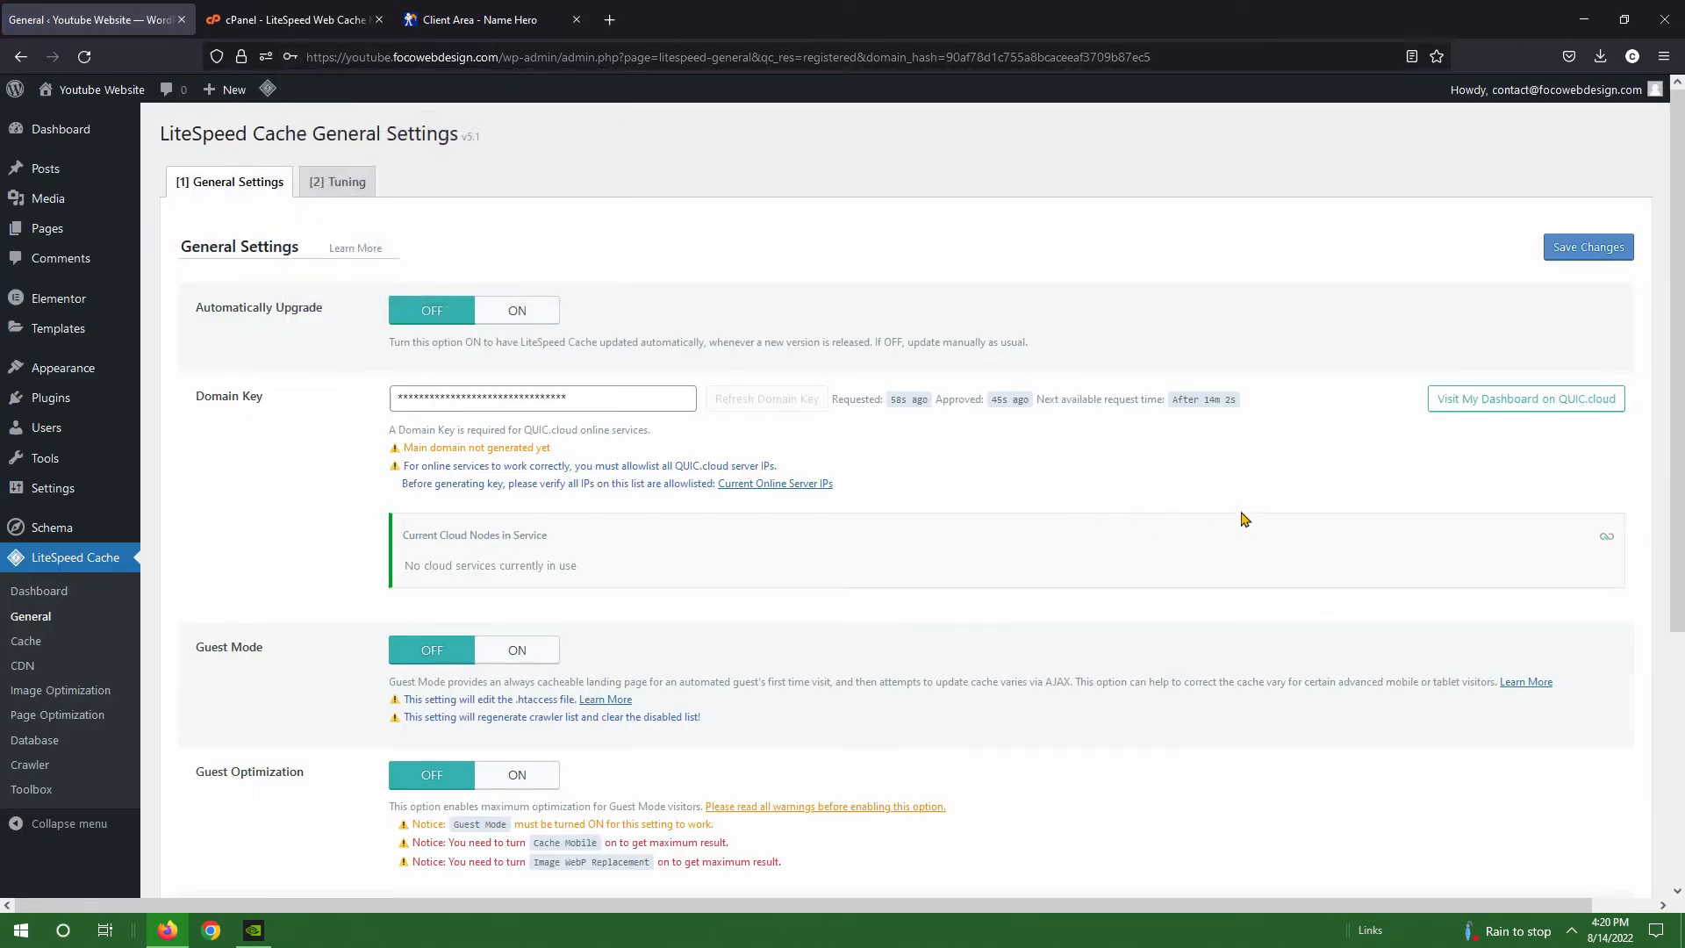
scroll(816, 489, "down", 5)
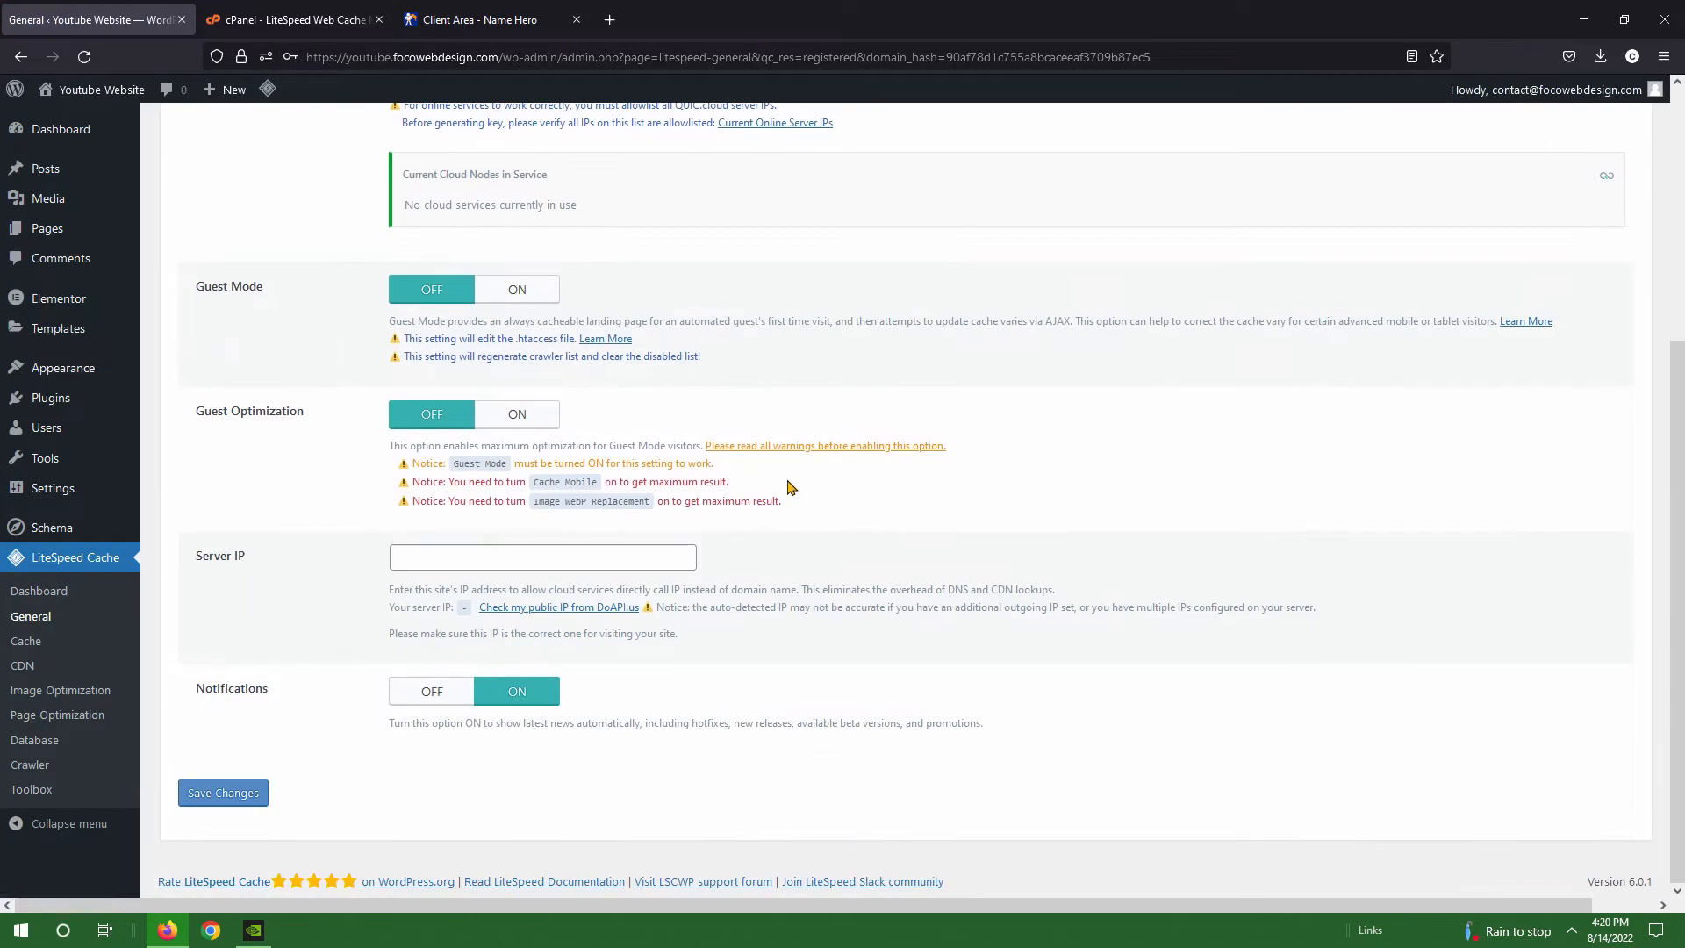
scroll(664, 688, "up", 5)
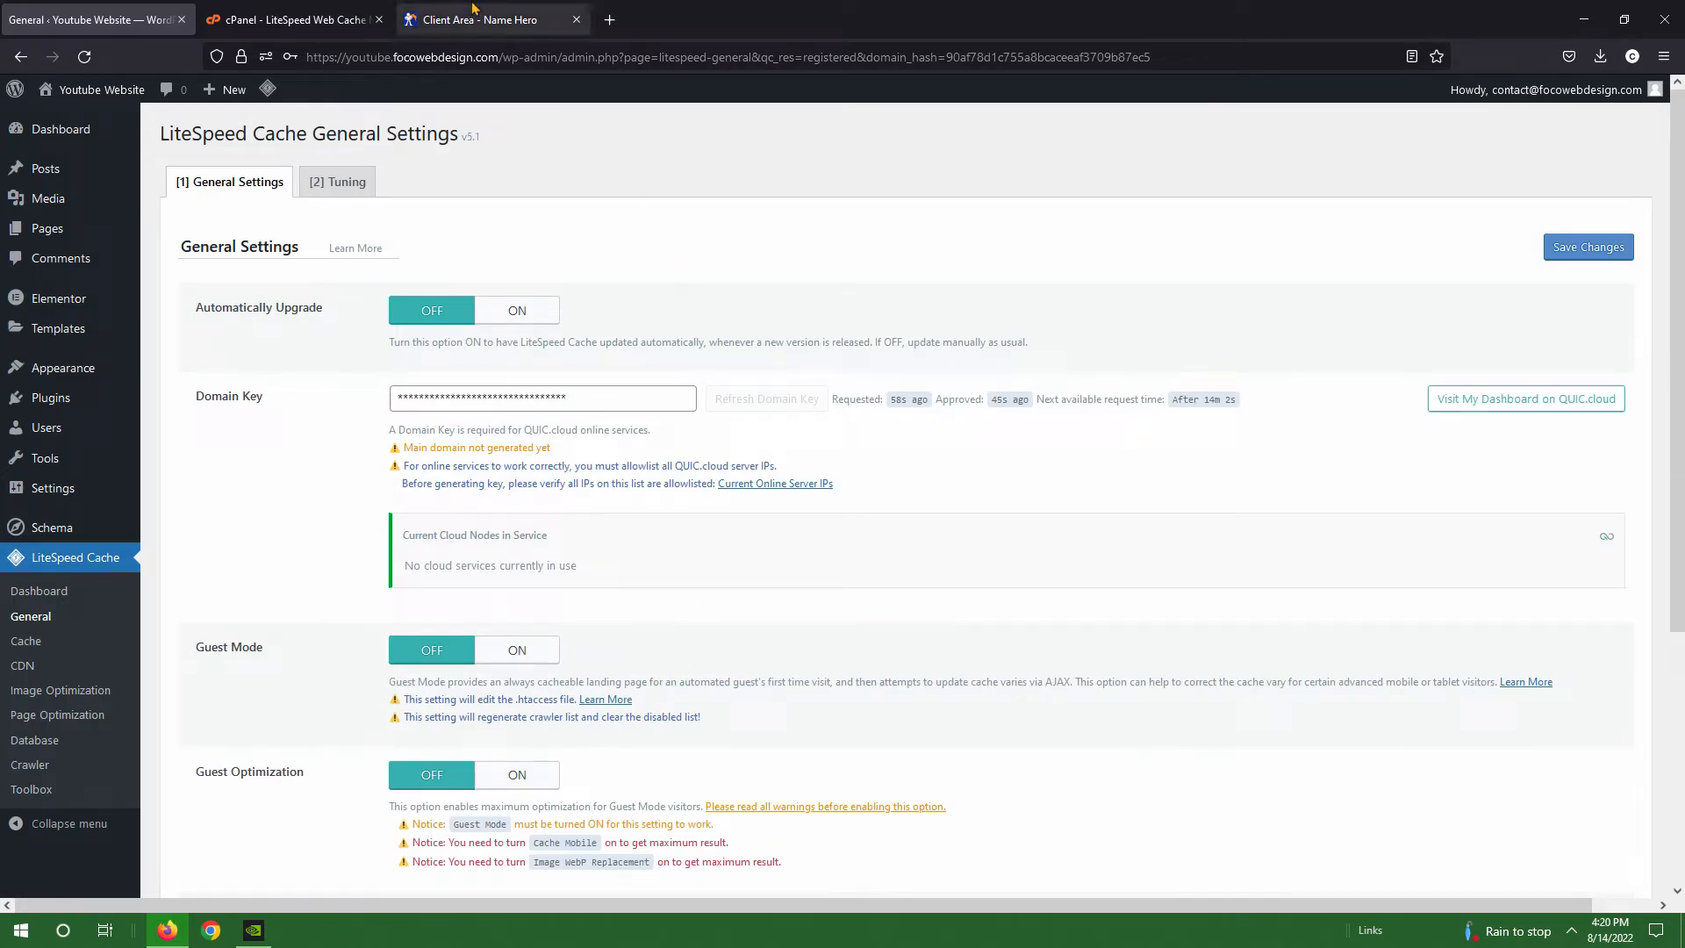
Switch to cPanel, return to its tools overview and open the PHP version selector.
left_click(343, 11)
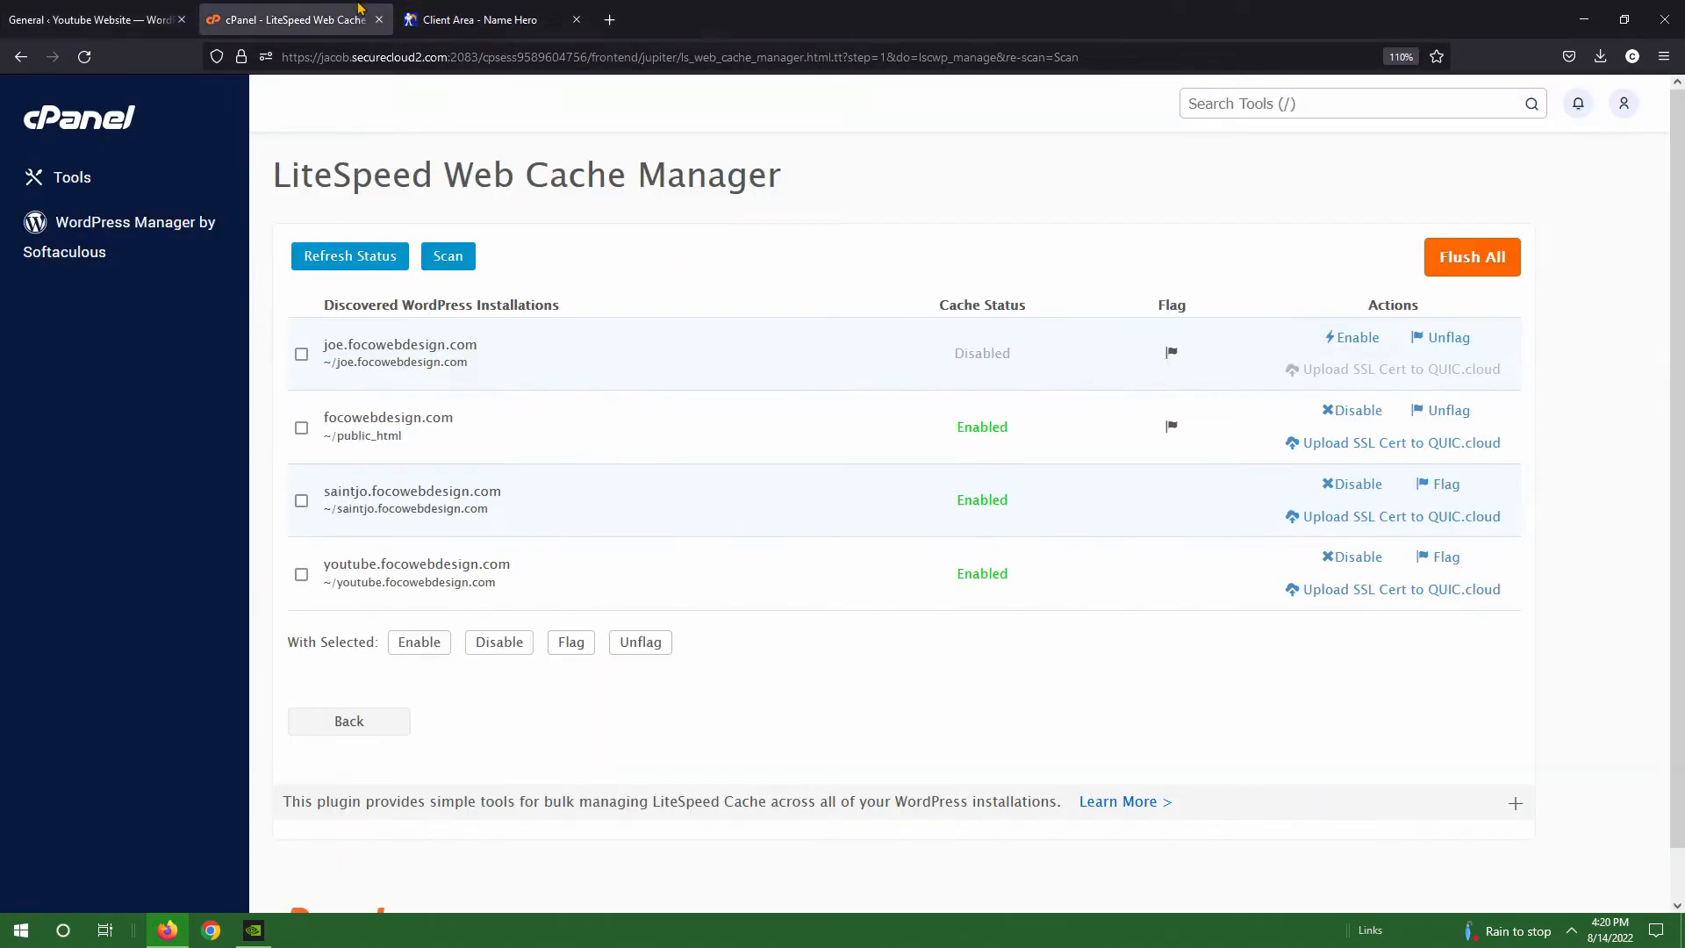
left_click(466, 9)
left_click(329, 11)
left_click(81, 121)
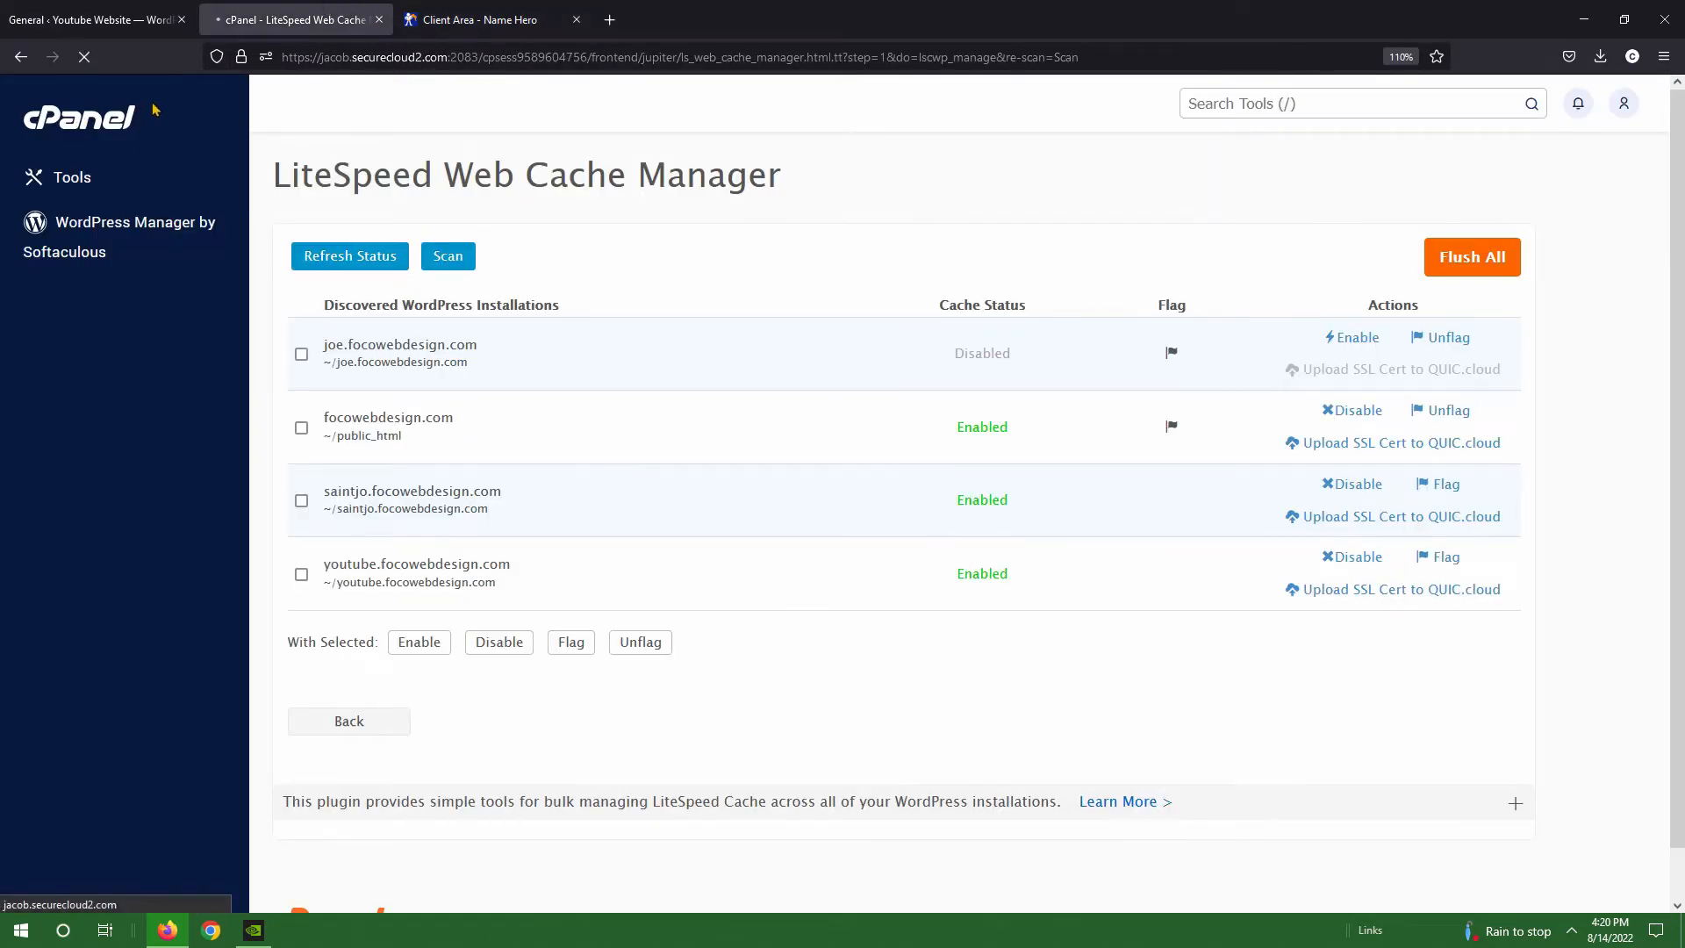
scroll(551, 223, "down", 20)
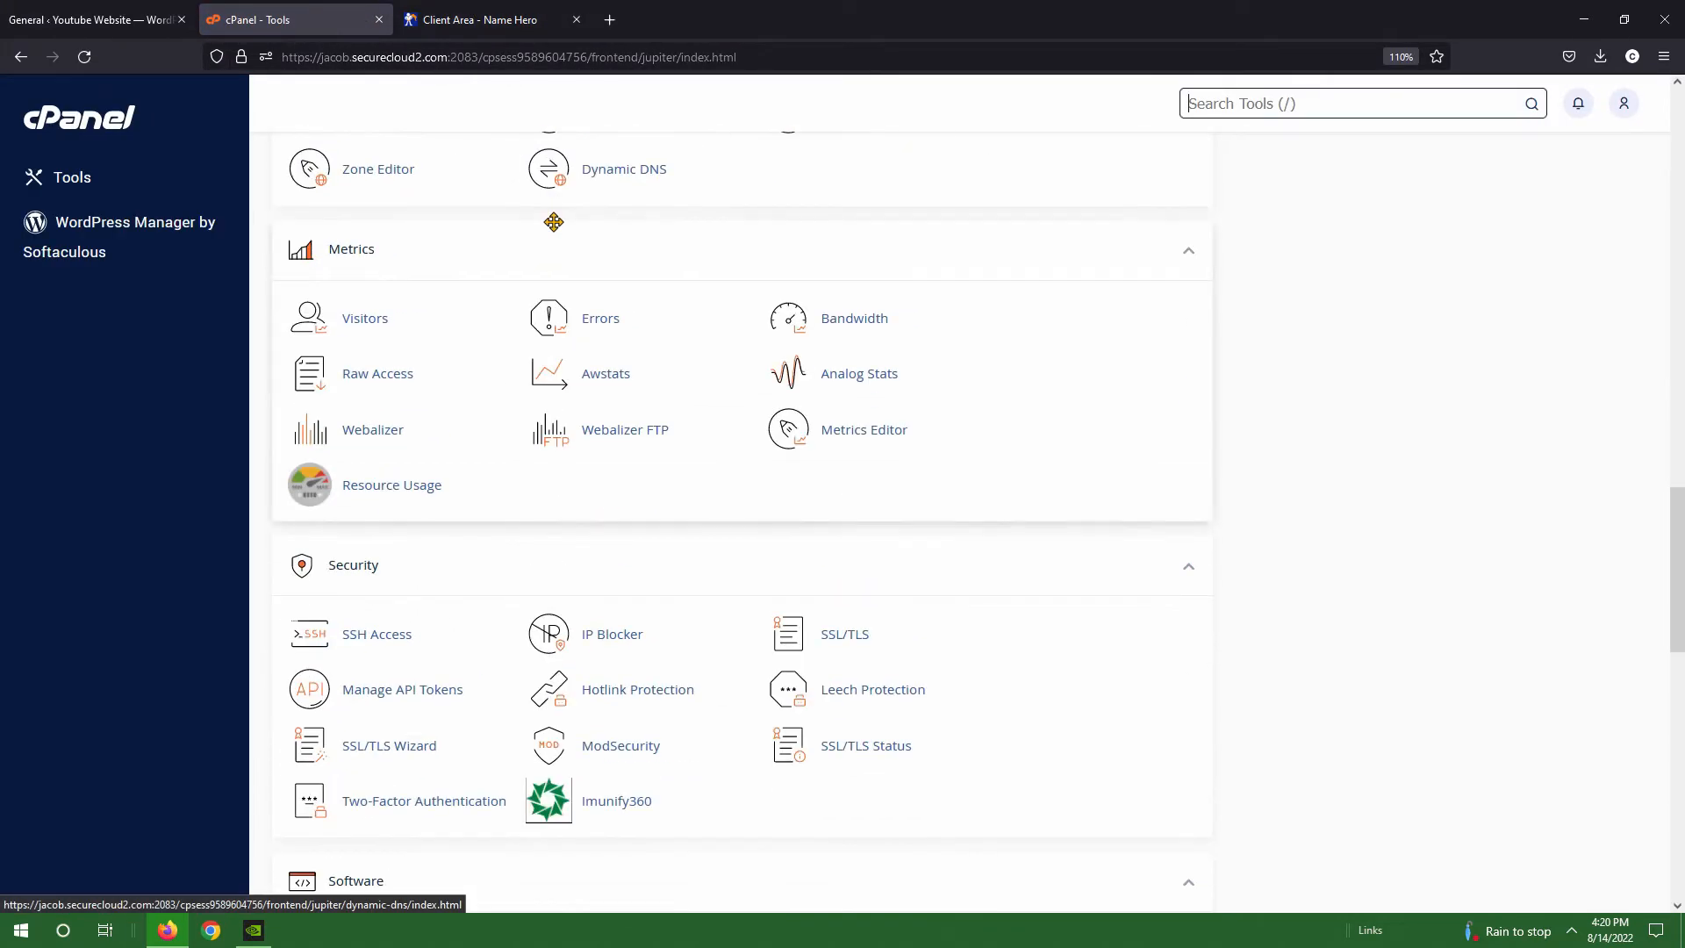
scroll(597, 263, "down", 5)
scroll(624, 297, "up", 6)
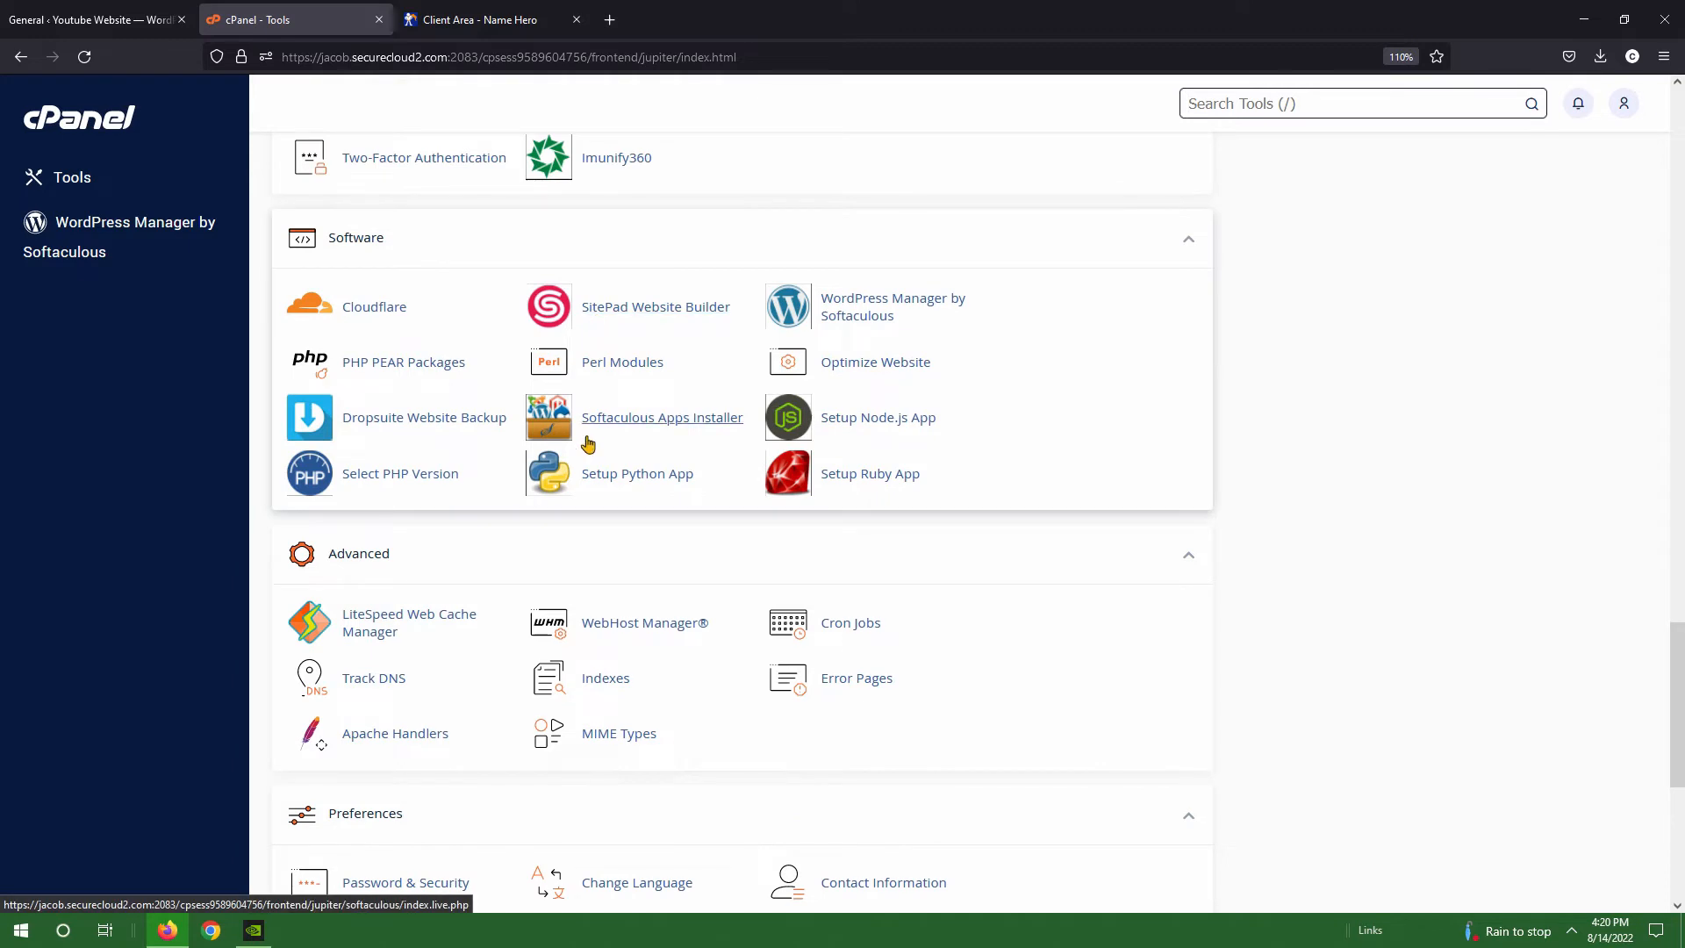
scroll(605, 429, "up", 2)
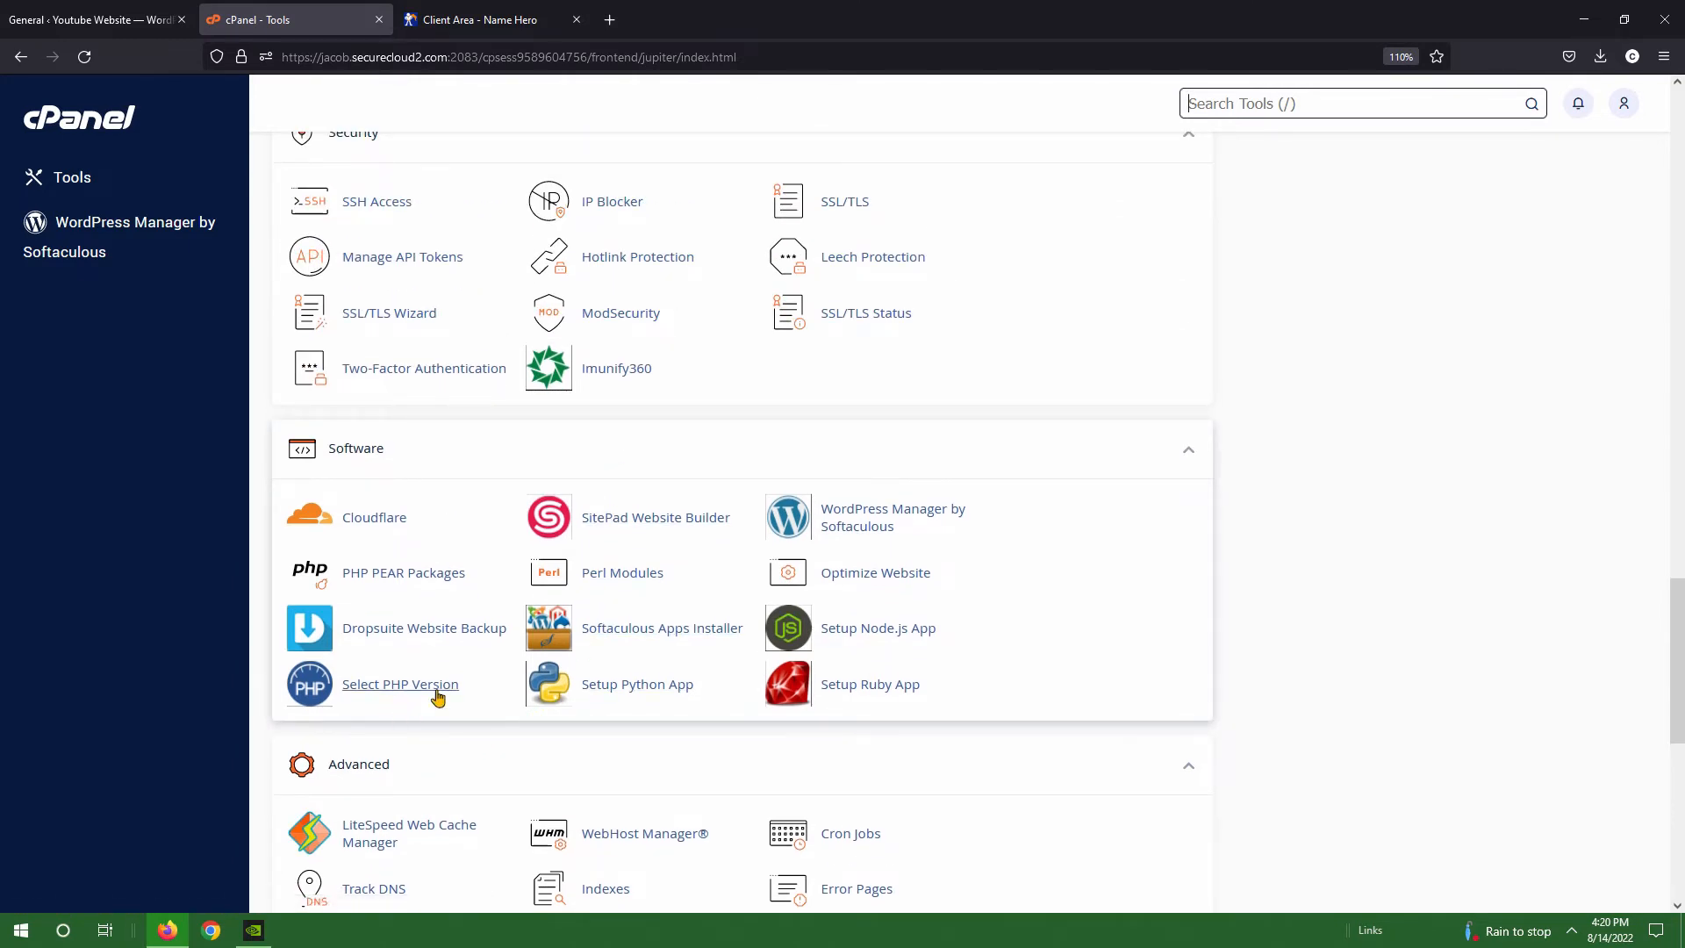
scroll(427, 694, "down", 3)
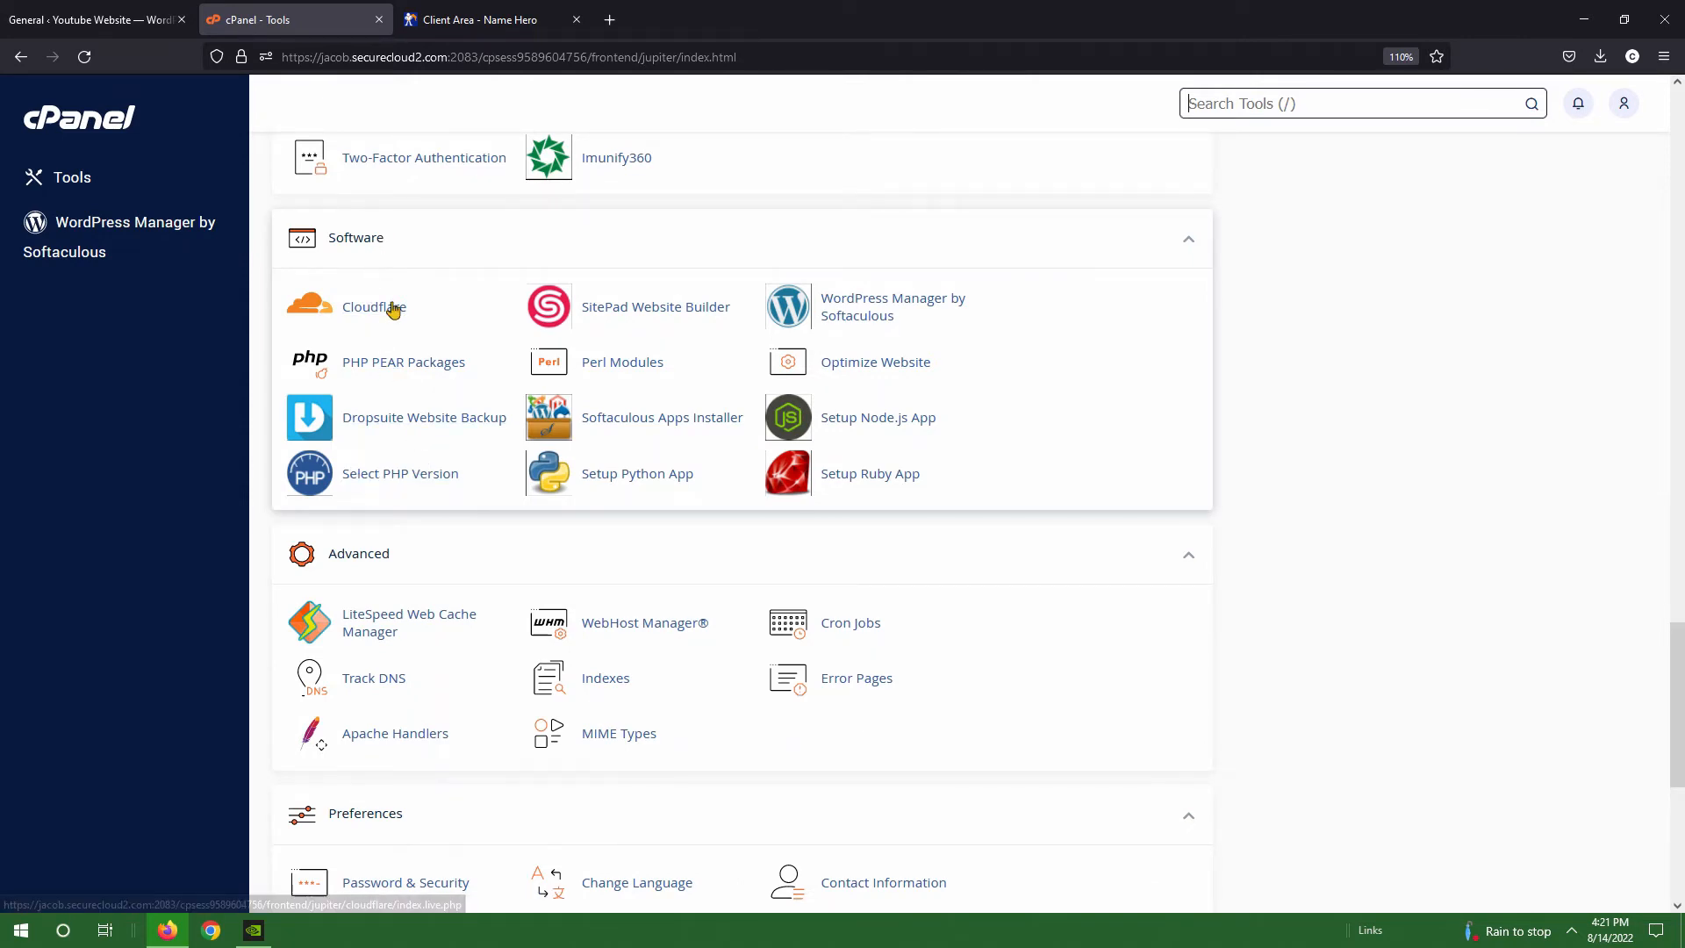
left_click(430, 477)
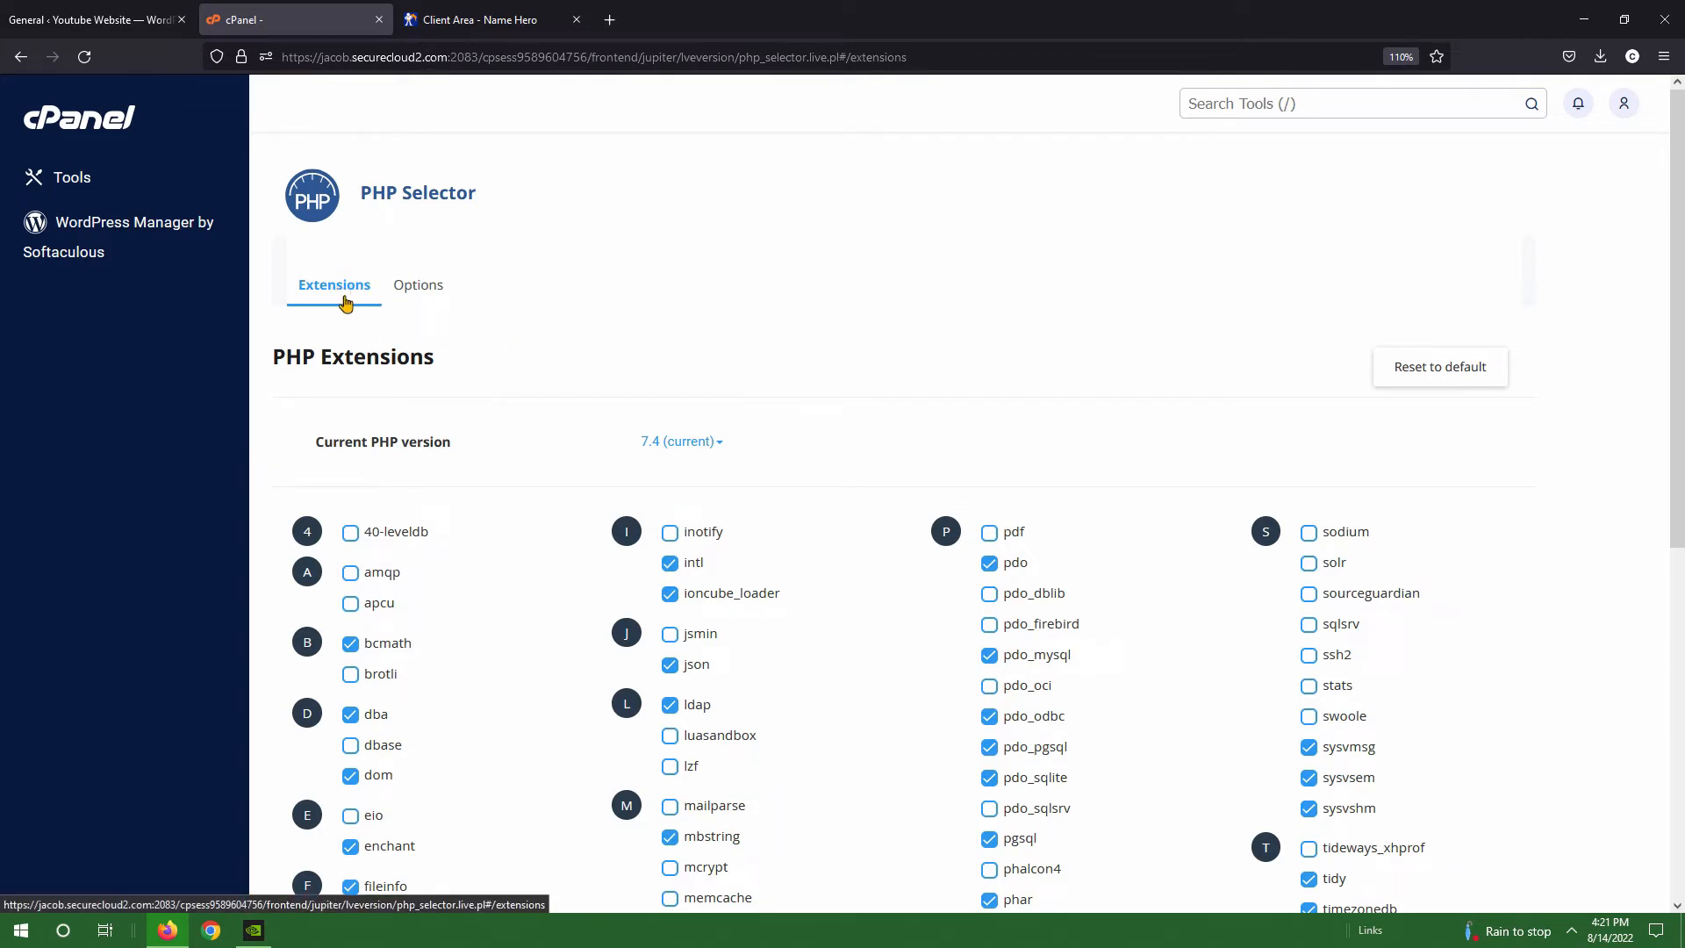
Check the PHP extensions list for the redis and memcached entries.
scroll(424, 343, "down", 2)
scroll(965, 340, "down", 4)
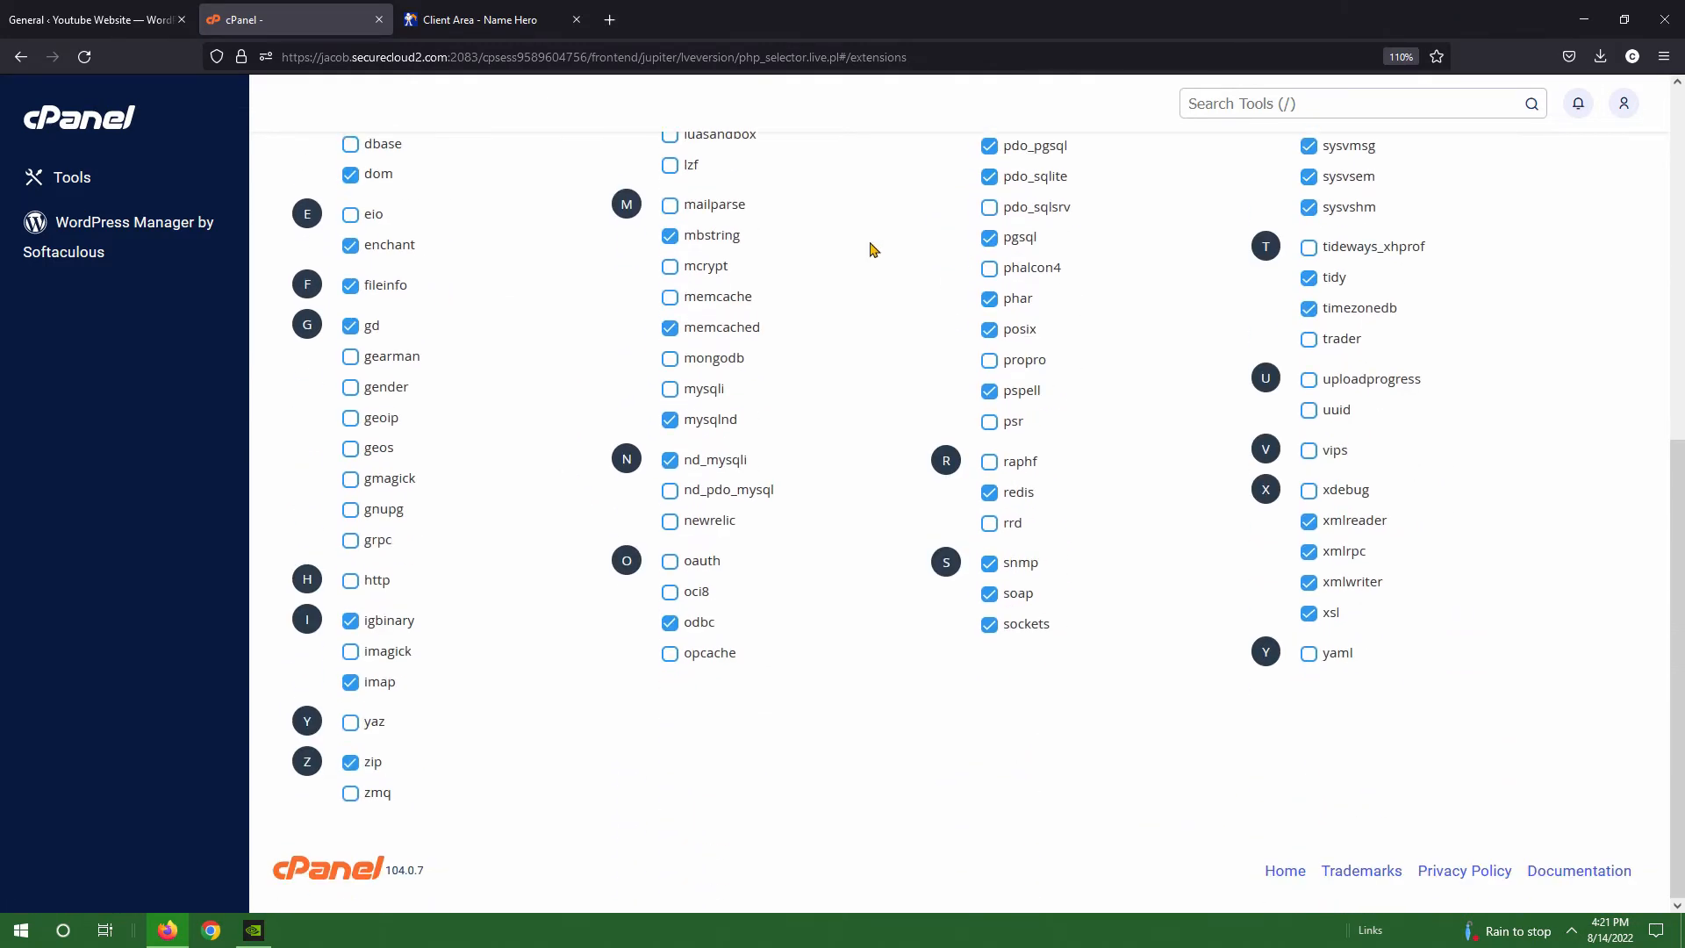
scroll(1066, 654, "up", 1)
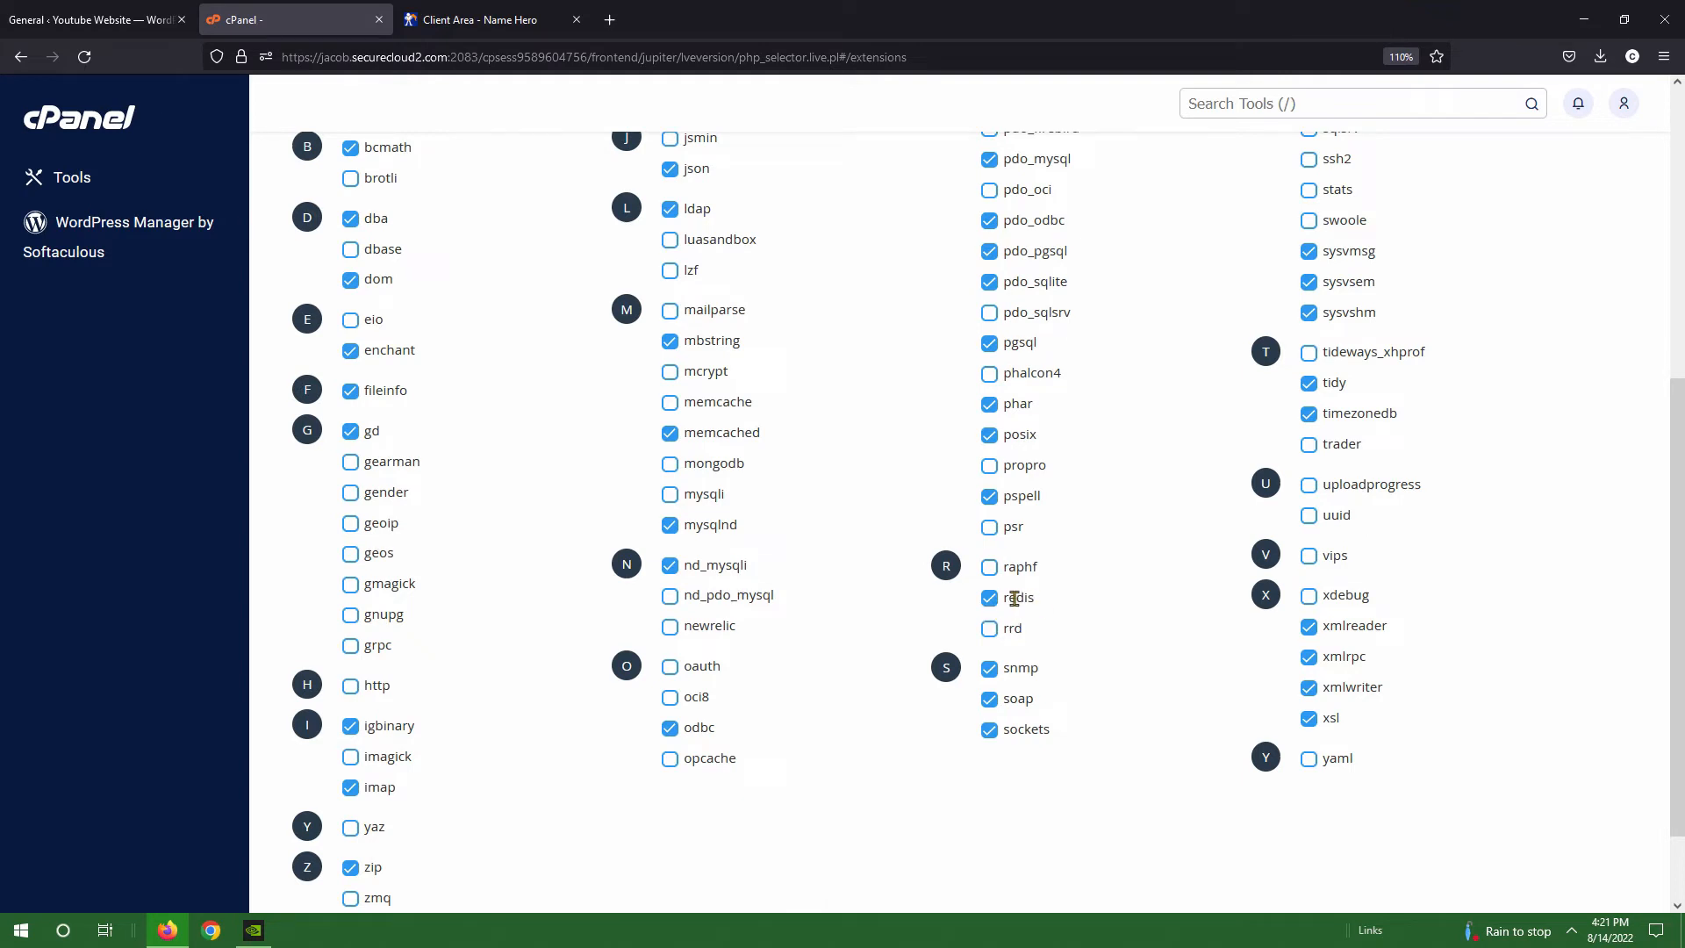
scroll(958, 614, "up", 3)
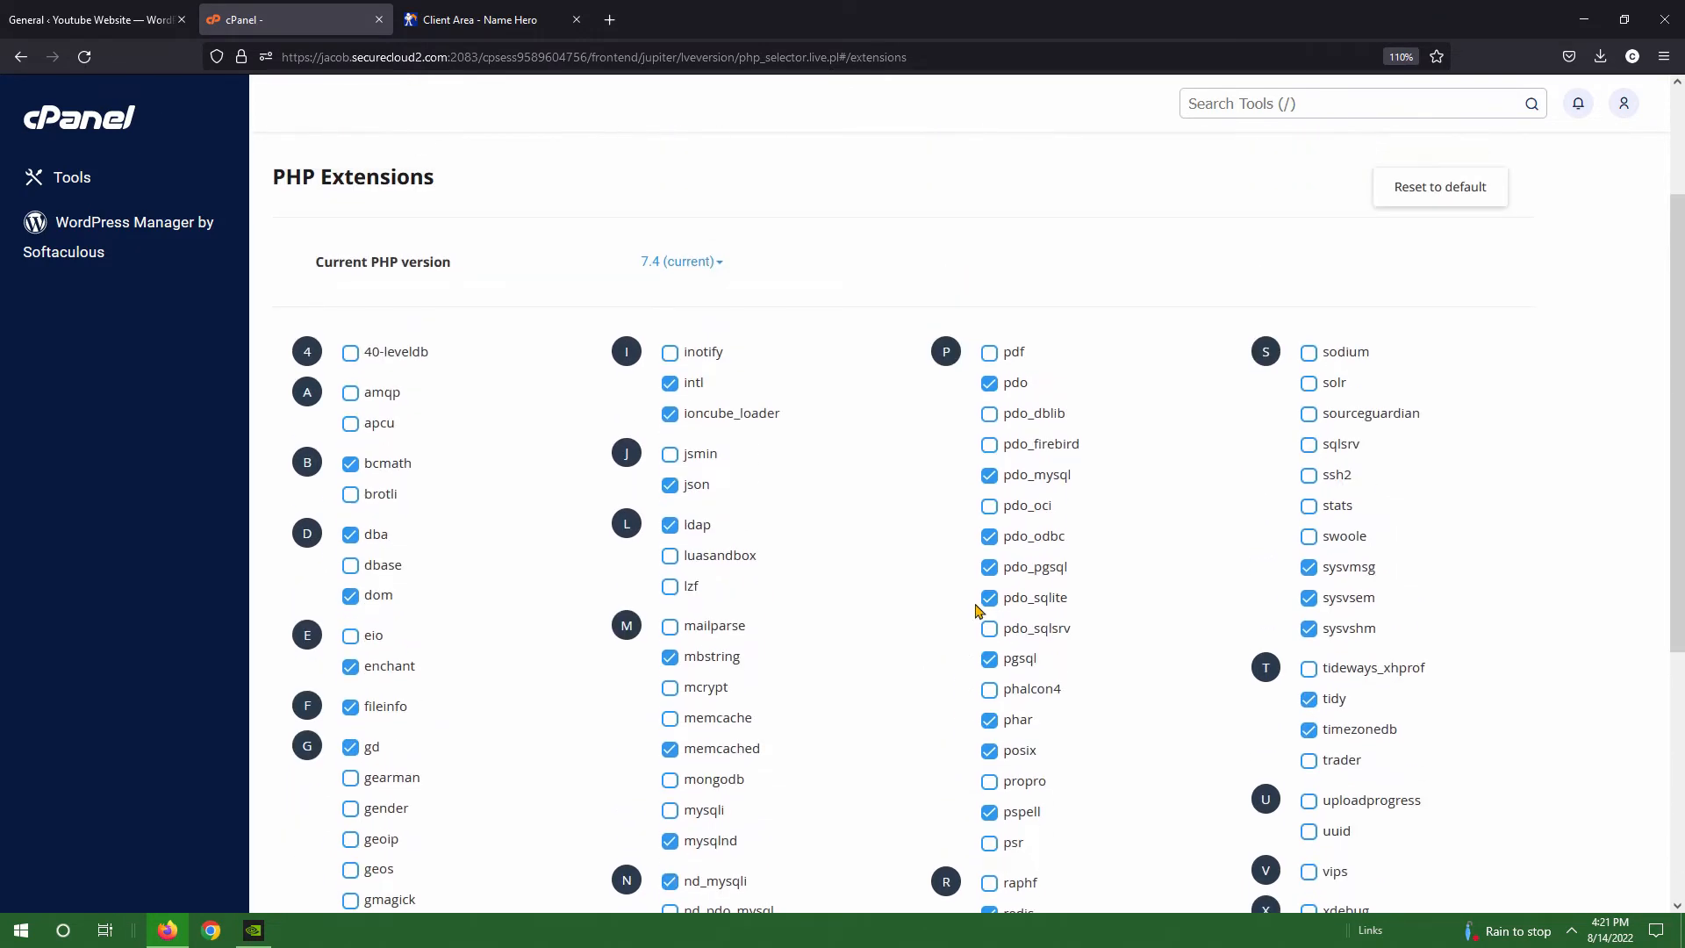
scroll(939, 612, "down", 2)
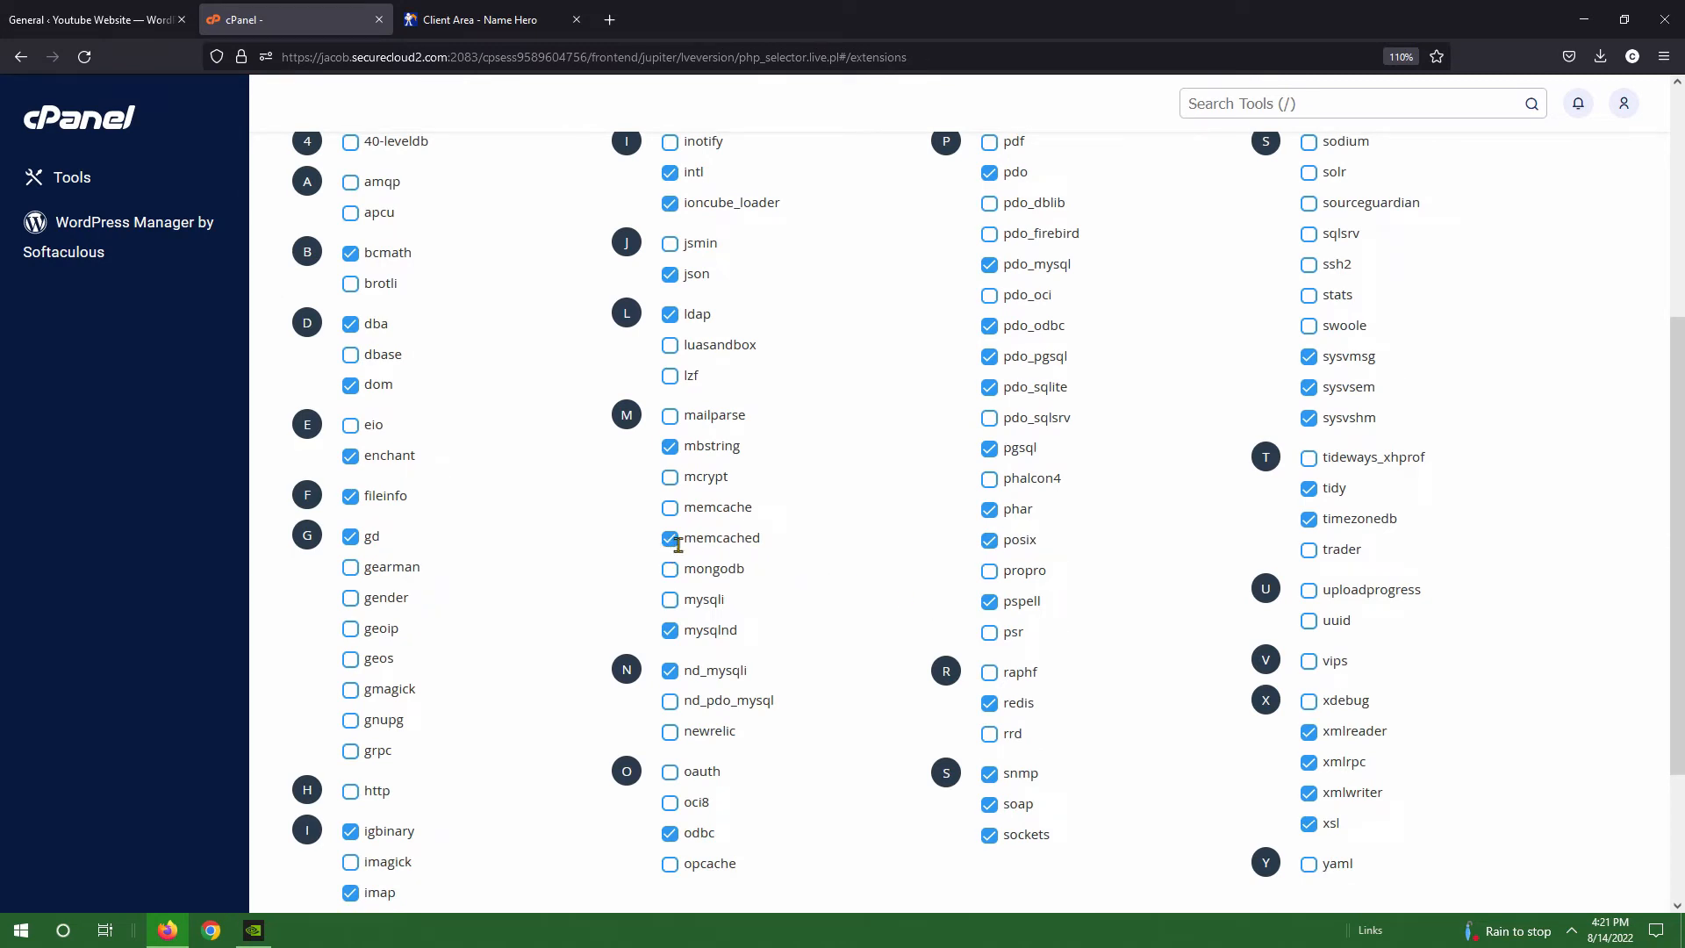
Return to the WordPress admin, open the LiteSpeed object cache settings and set the method to Redis.
scroll(887, 640, "up", 2)
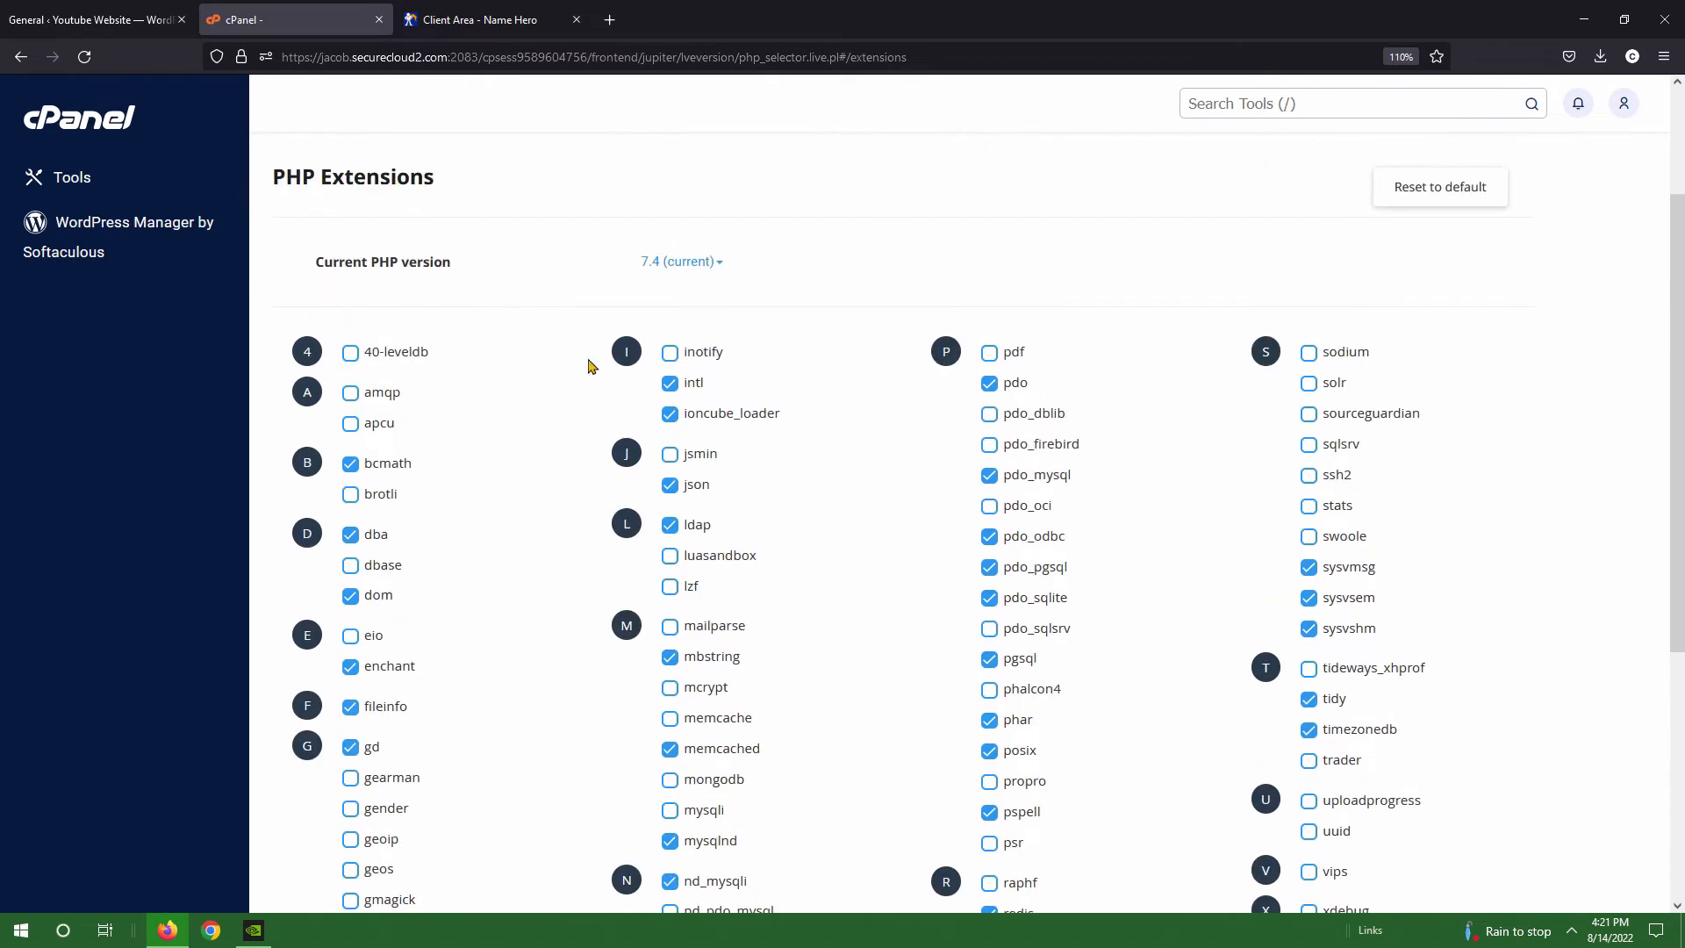
left_click(70, 12)
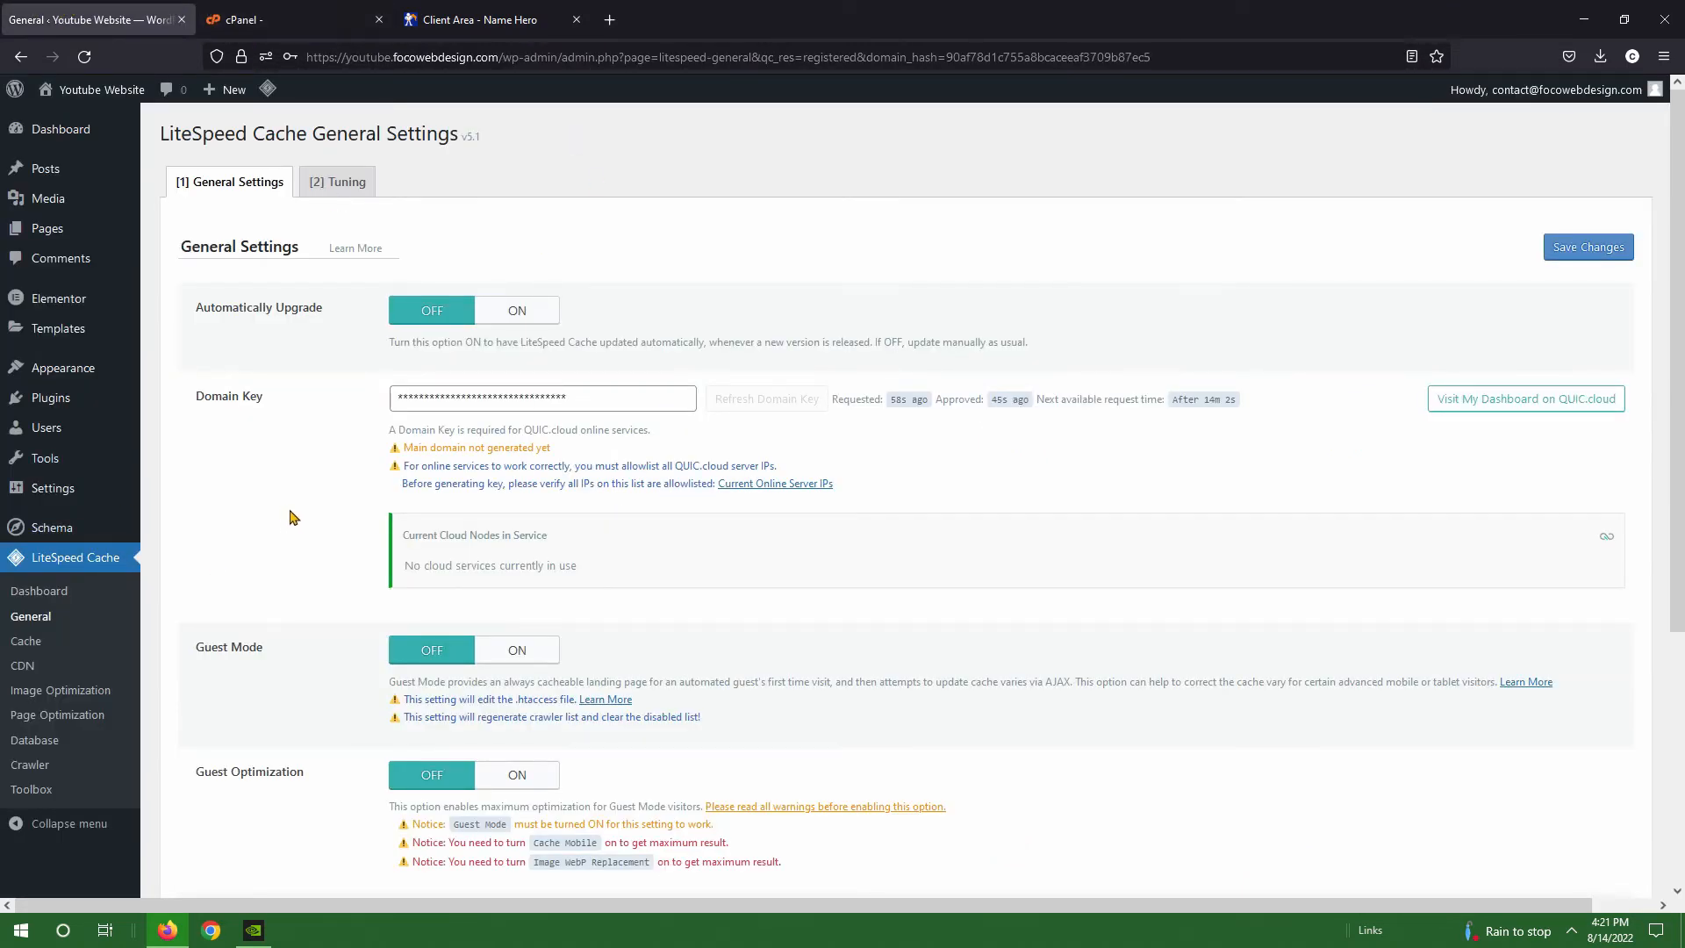
scroll(308, 452, "down", 1)
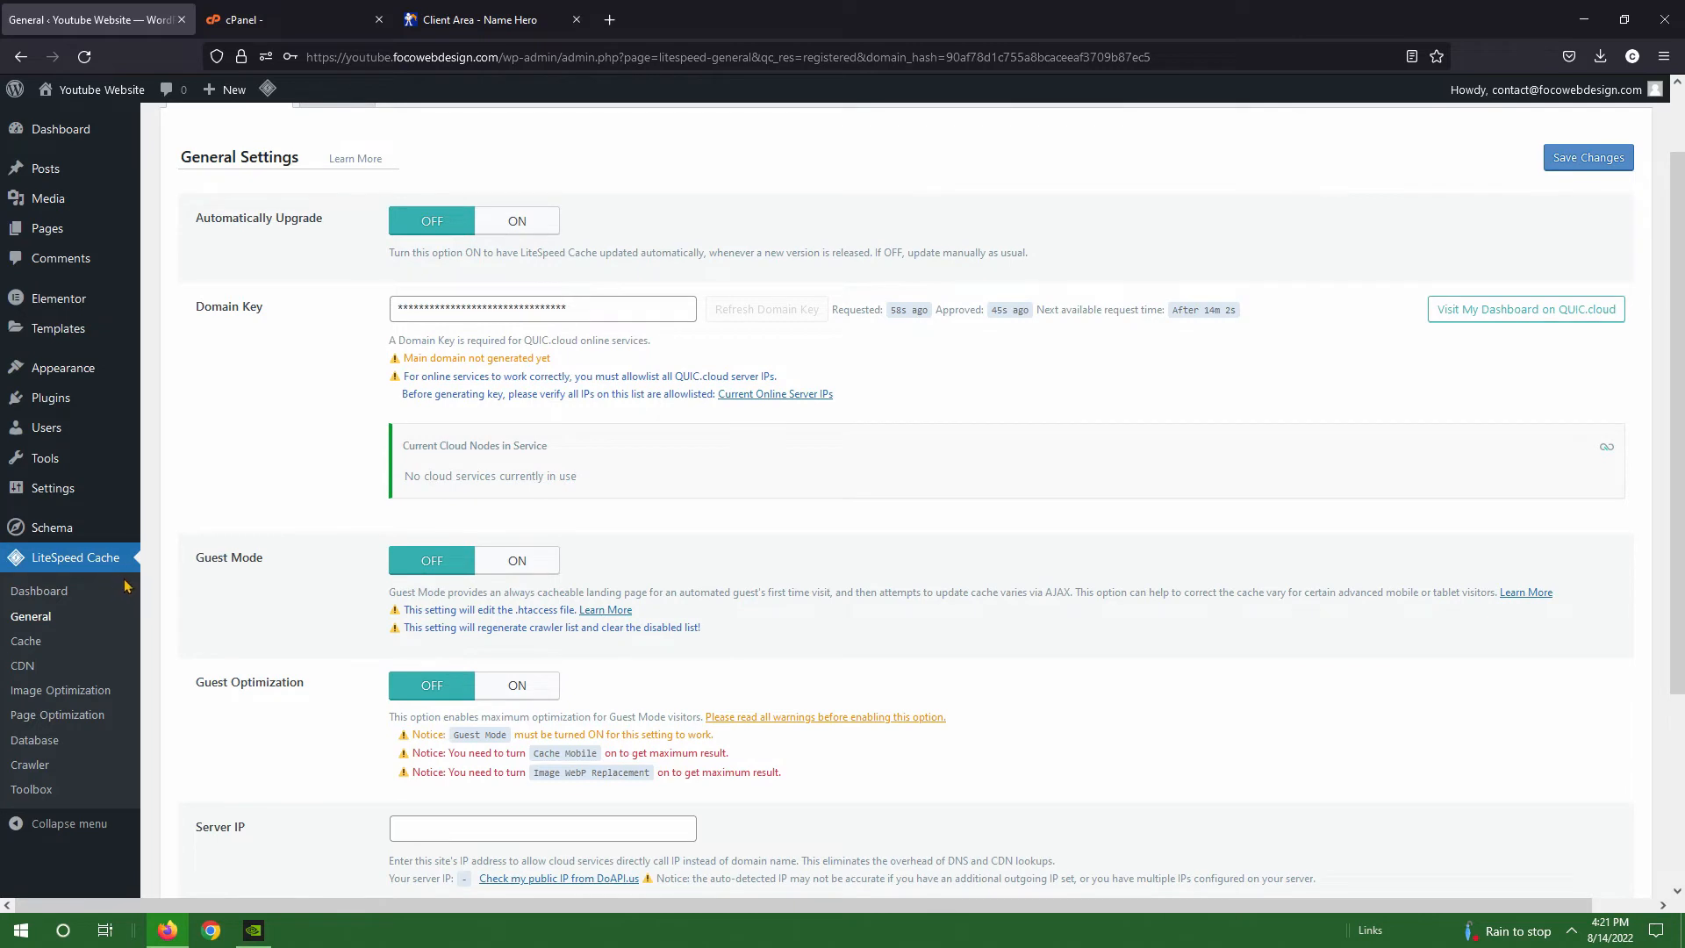
left_click(40, 645)
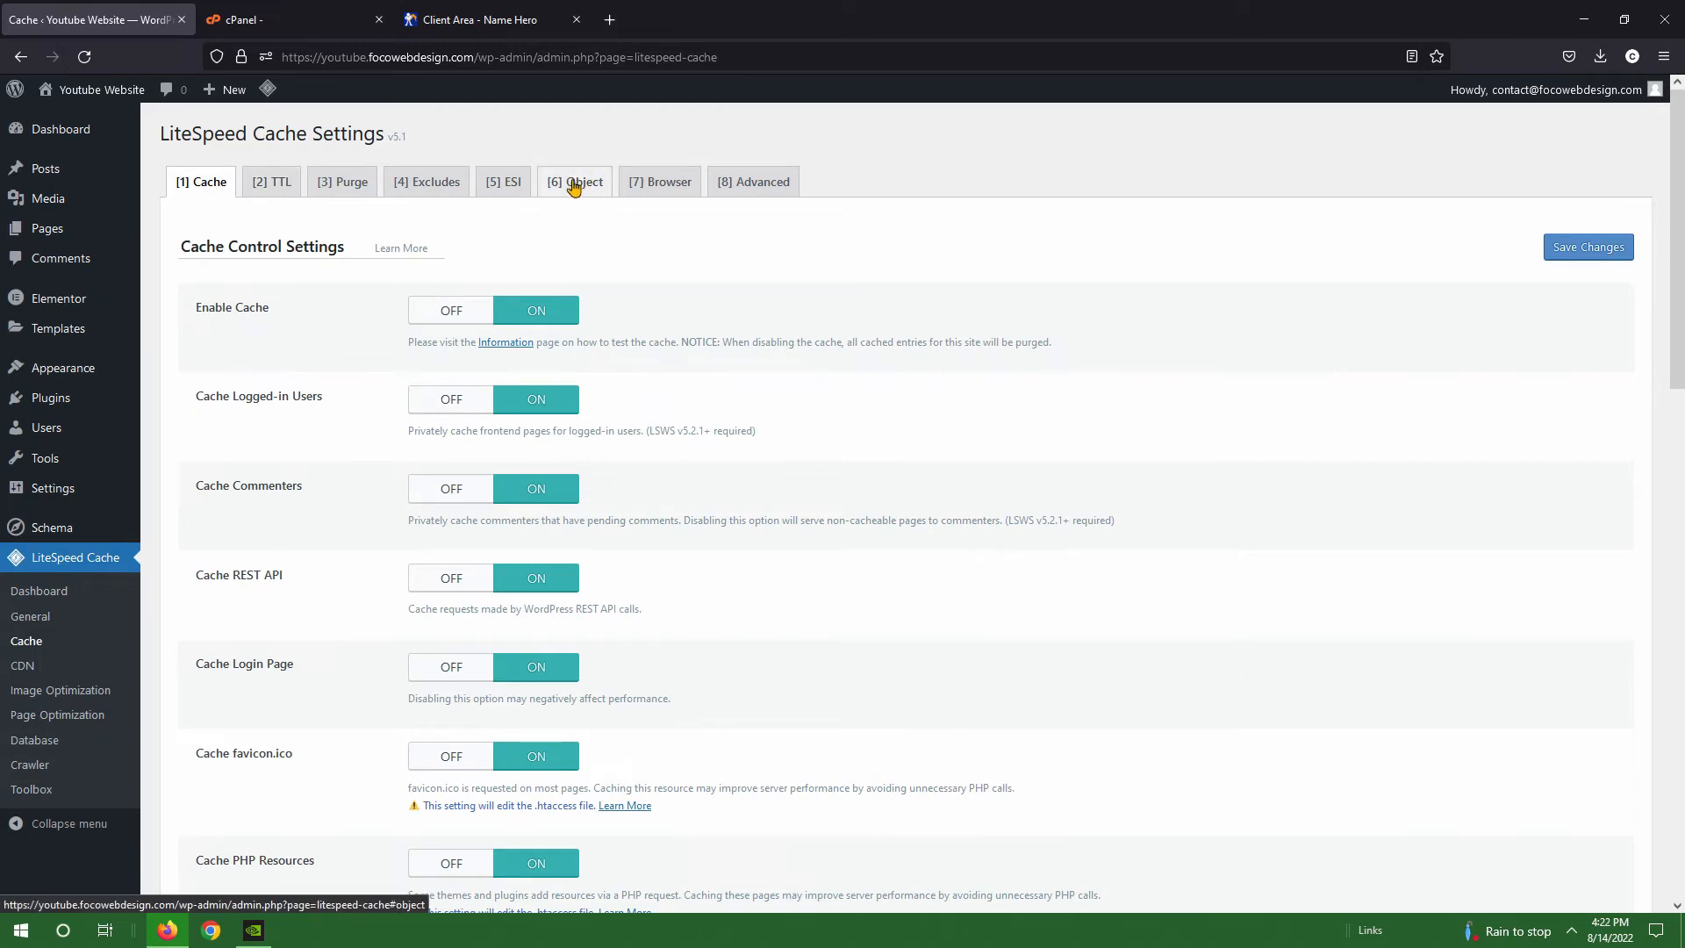
left_click(573, 191)
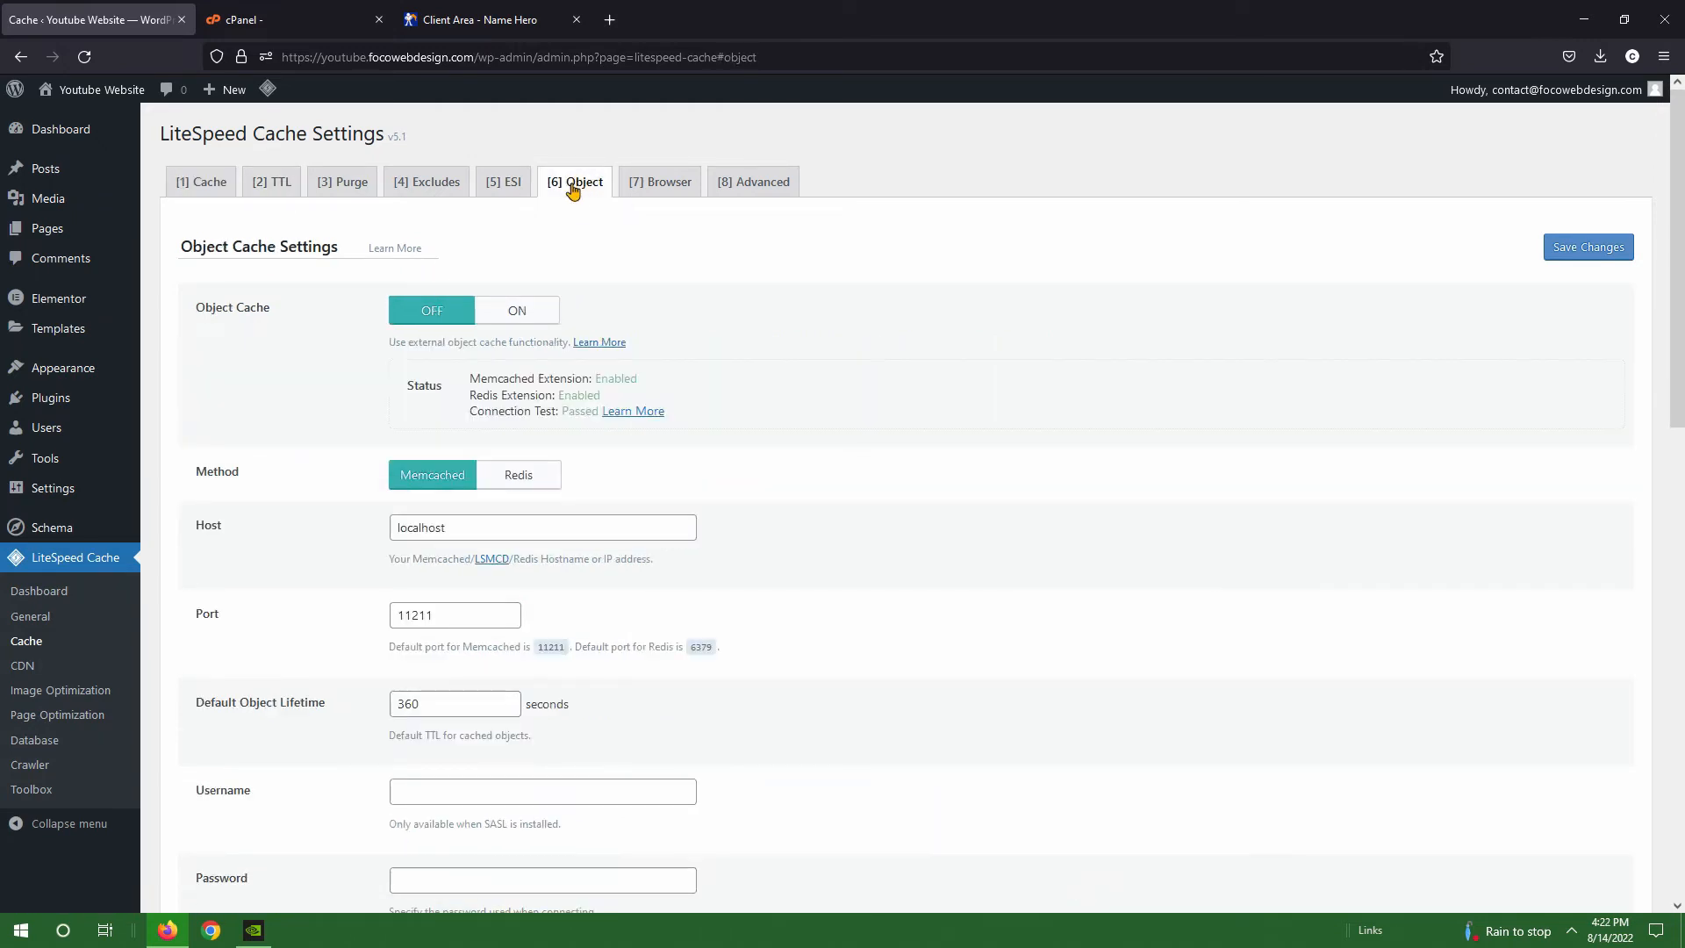
scroll(581, 194, "down", 2)
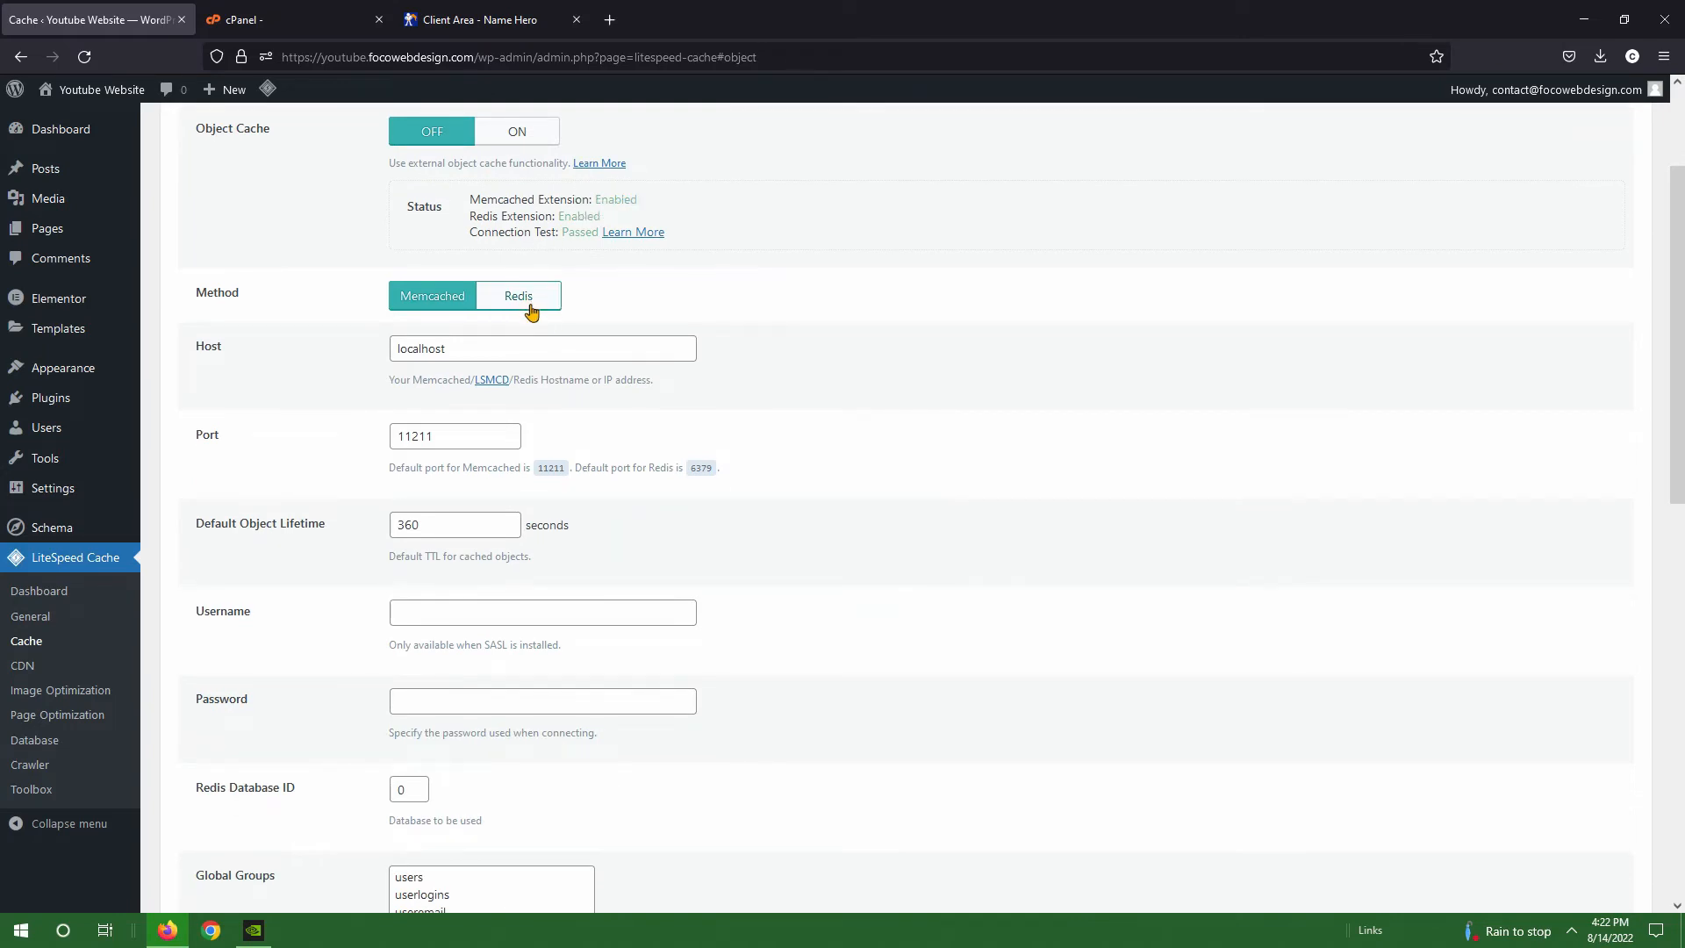
left_click(531, 310)
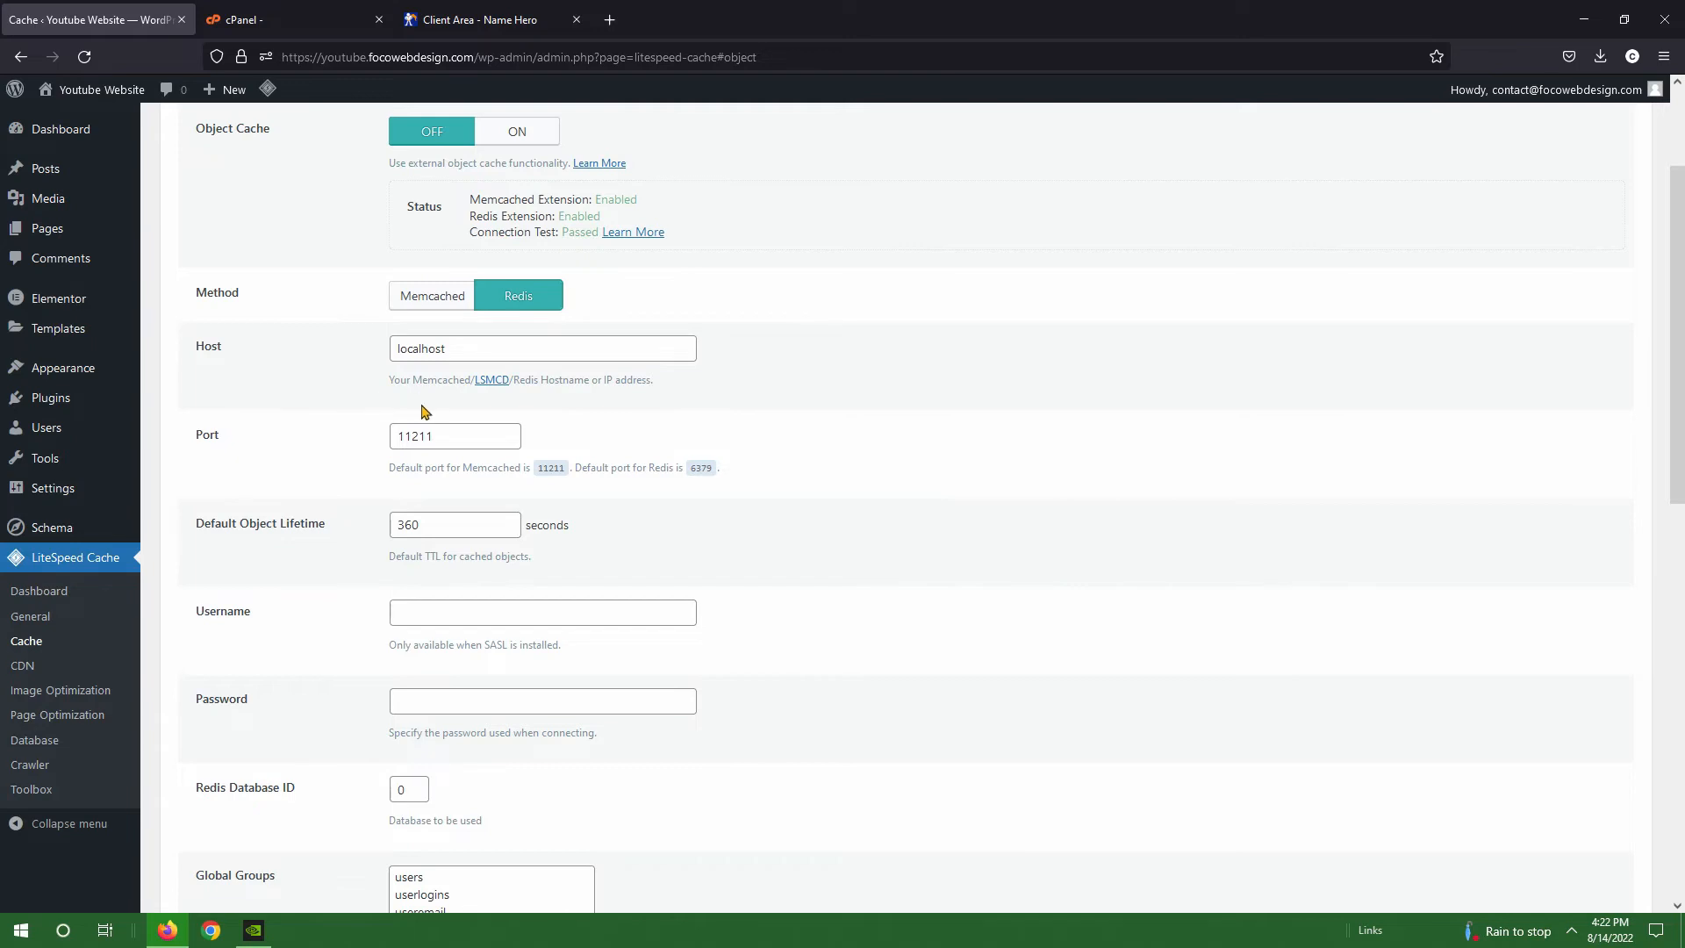
Replace the object cache port with the Redis default 6379 and save the settings.
right_click(697, 469)
left_click(721, 487)
left_click(489, 443)
double_click(420, 434)
right_click(419, 434)
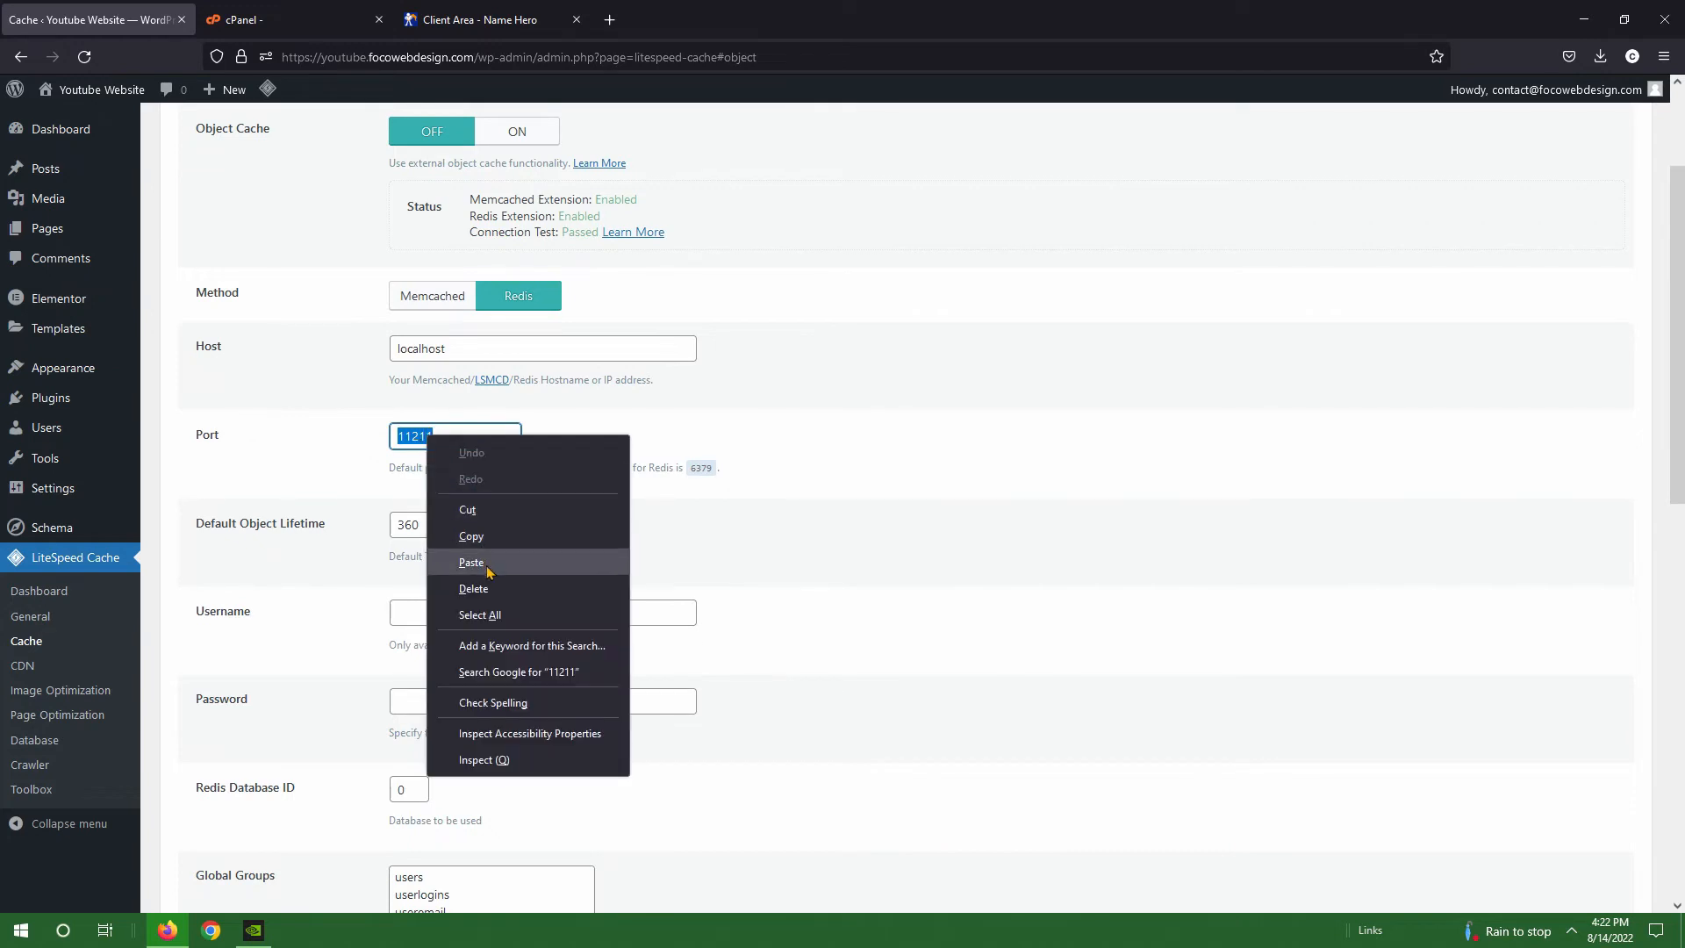
left_click(439, 562)
left_click(649, 432)
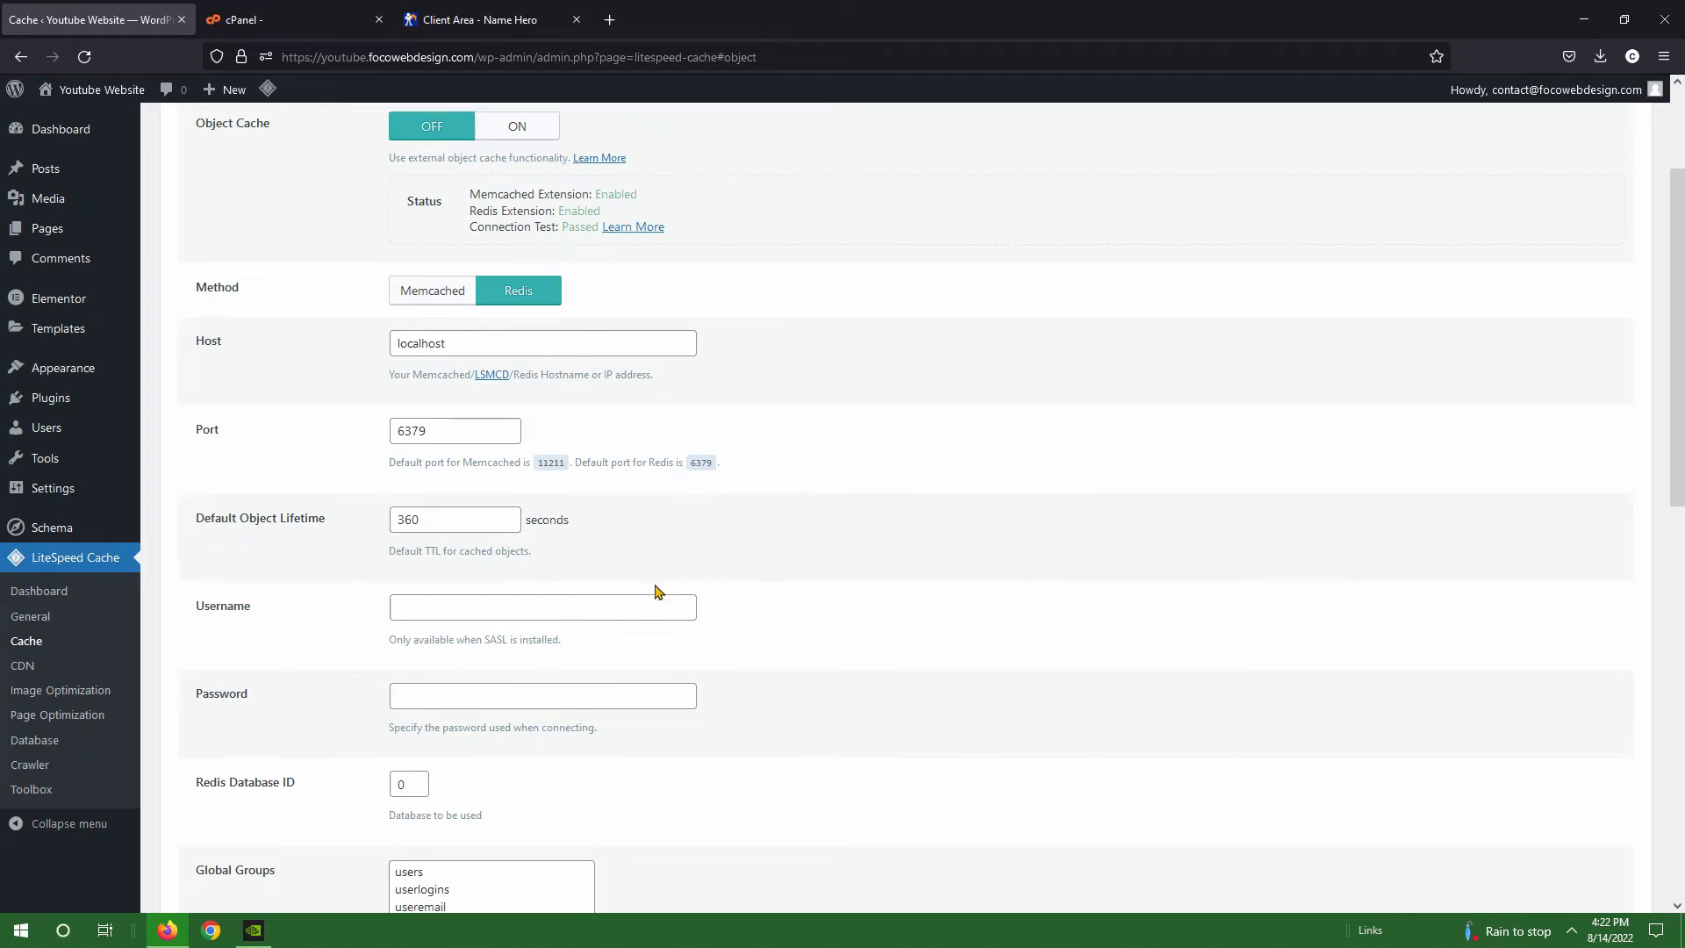
scroll(658, 590, "down", 10)
left_click(255, 806)
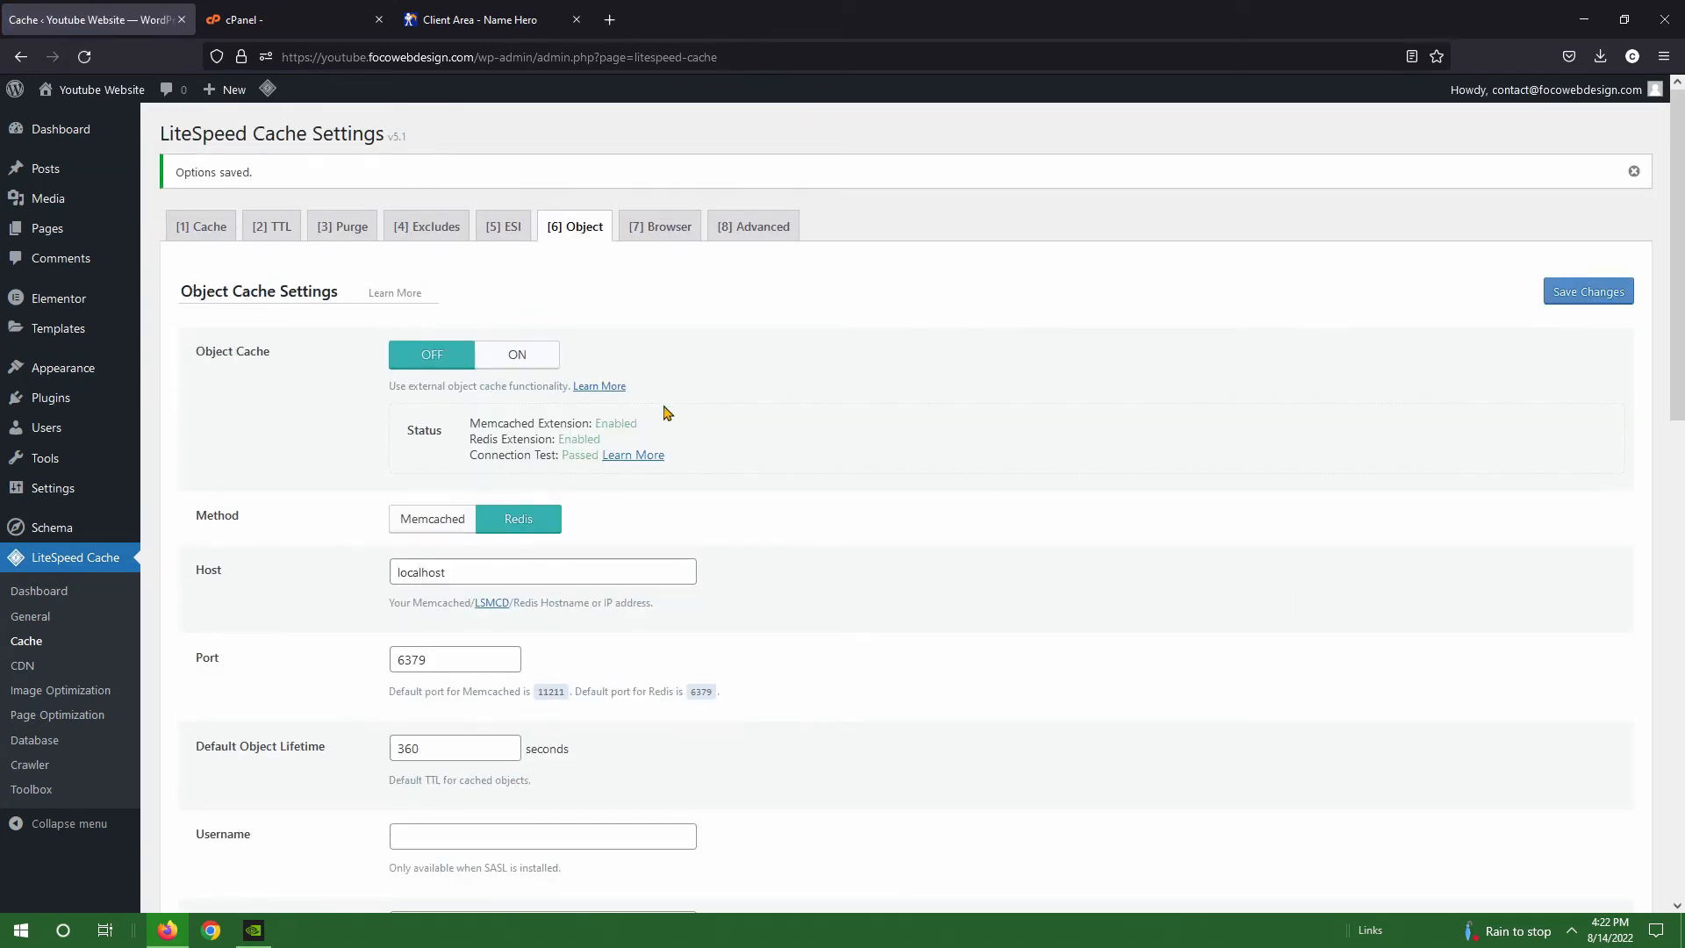
Check the Redis extension status, turn Object Cache on and save the change.
scroll(741, 444, "down", 6)
scroll(741, 465, "up", 6)
mouse_move(601, 439)
left_mouse_down()
mouse_move(567, 443)
mouse_move(601, 441)
left_mouse_up()
left_click(567, 444)
left_click(580, 442)
left_click(535, 359)
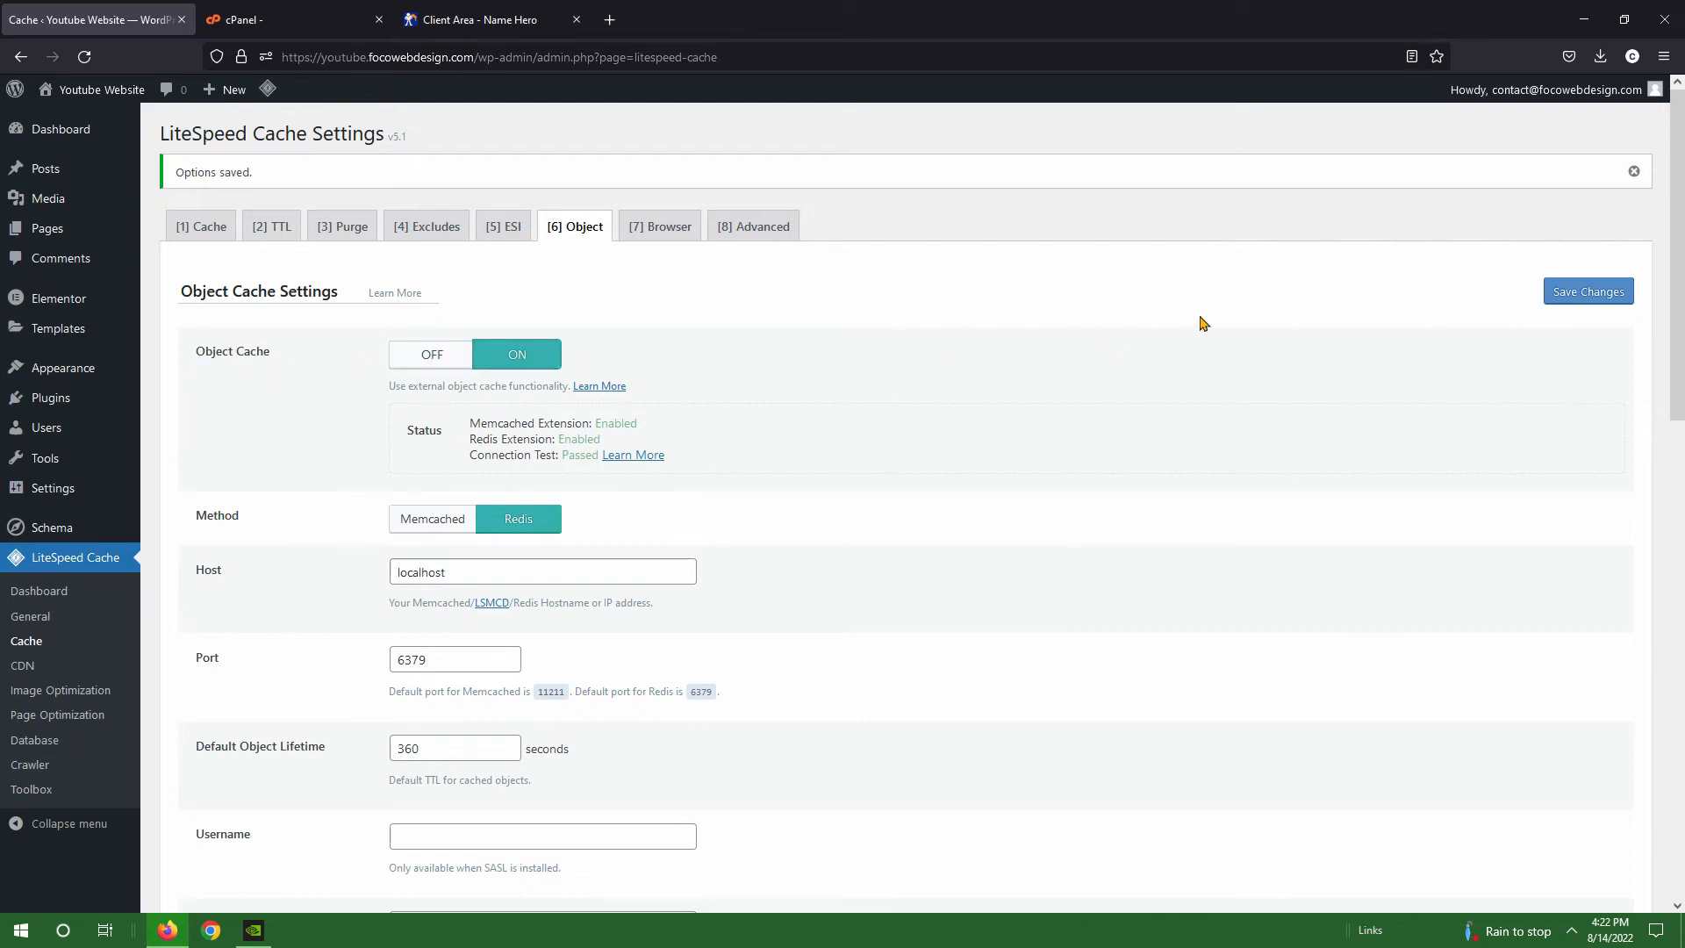
left_click(1569, 297)
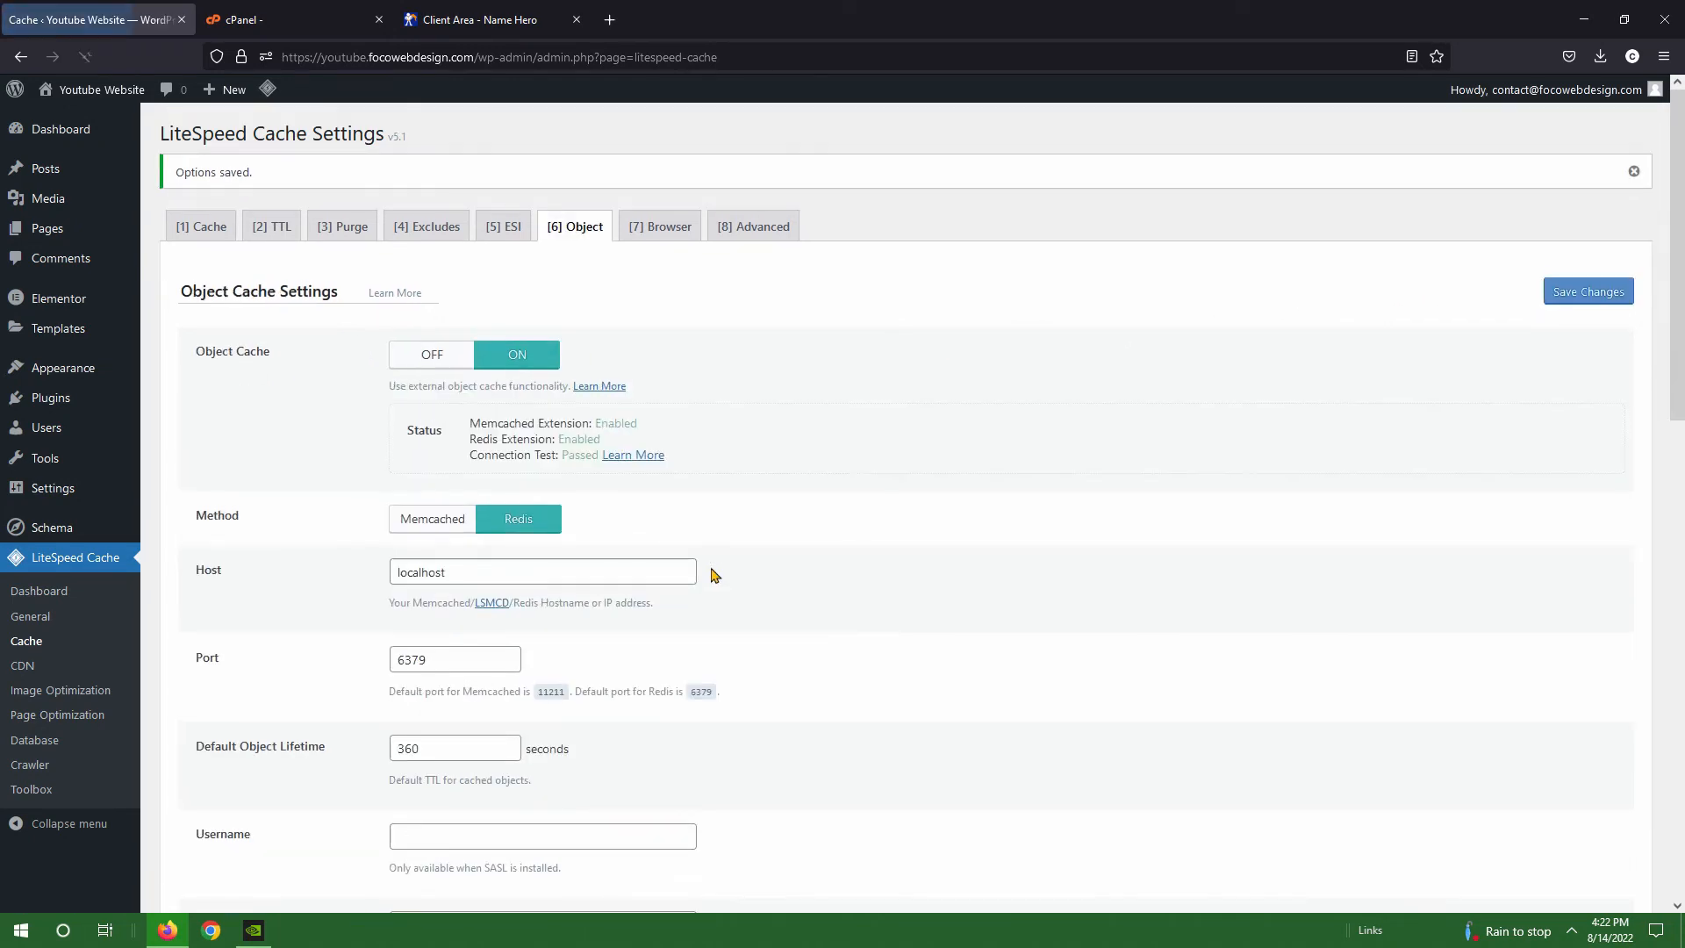
Review the general cache control settings, including the mobile cache and cached URI options.
left_click(214, 232)
scroll(330, 346, "down", 8)
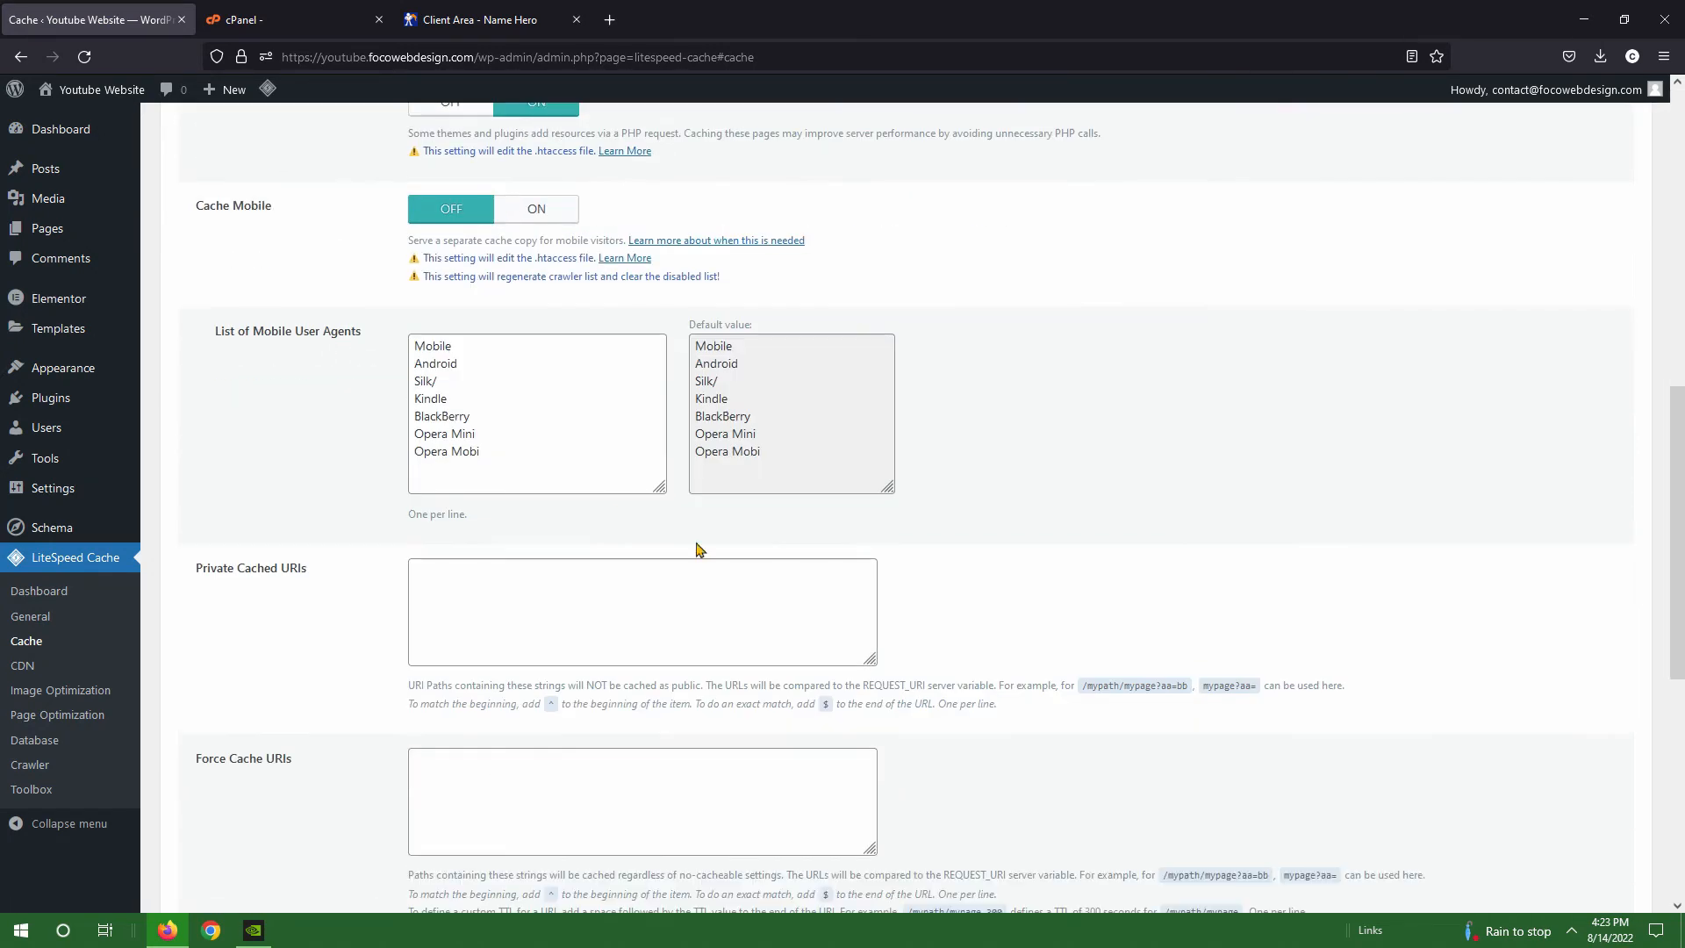
scroll(696, 549, "up", 8)
Turn on Auto Request Cron in the image optimization settings, save, and return to the image optimization summary.
left_click(78, 689)
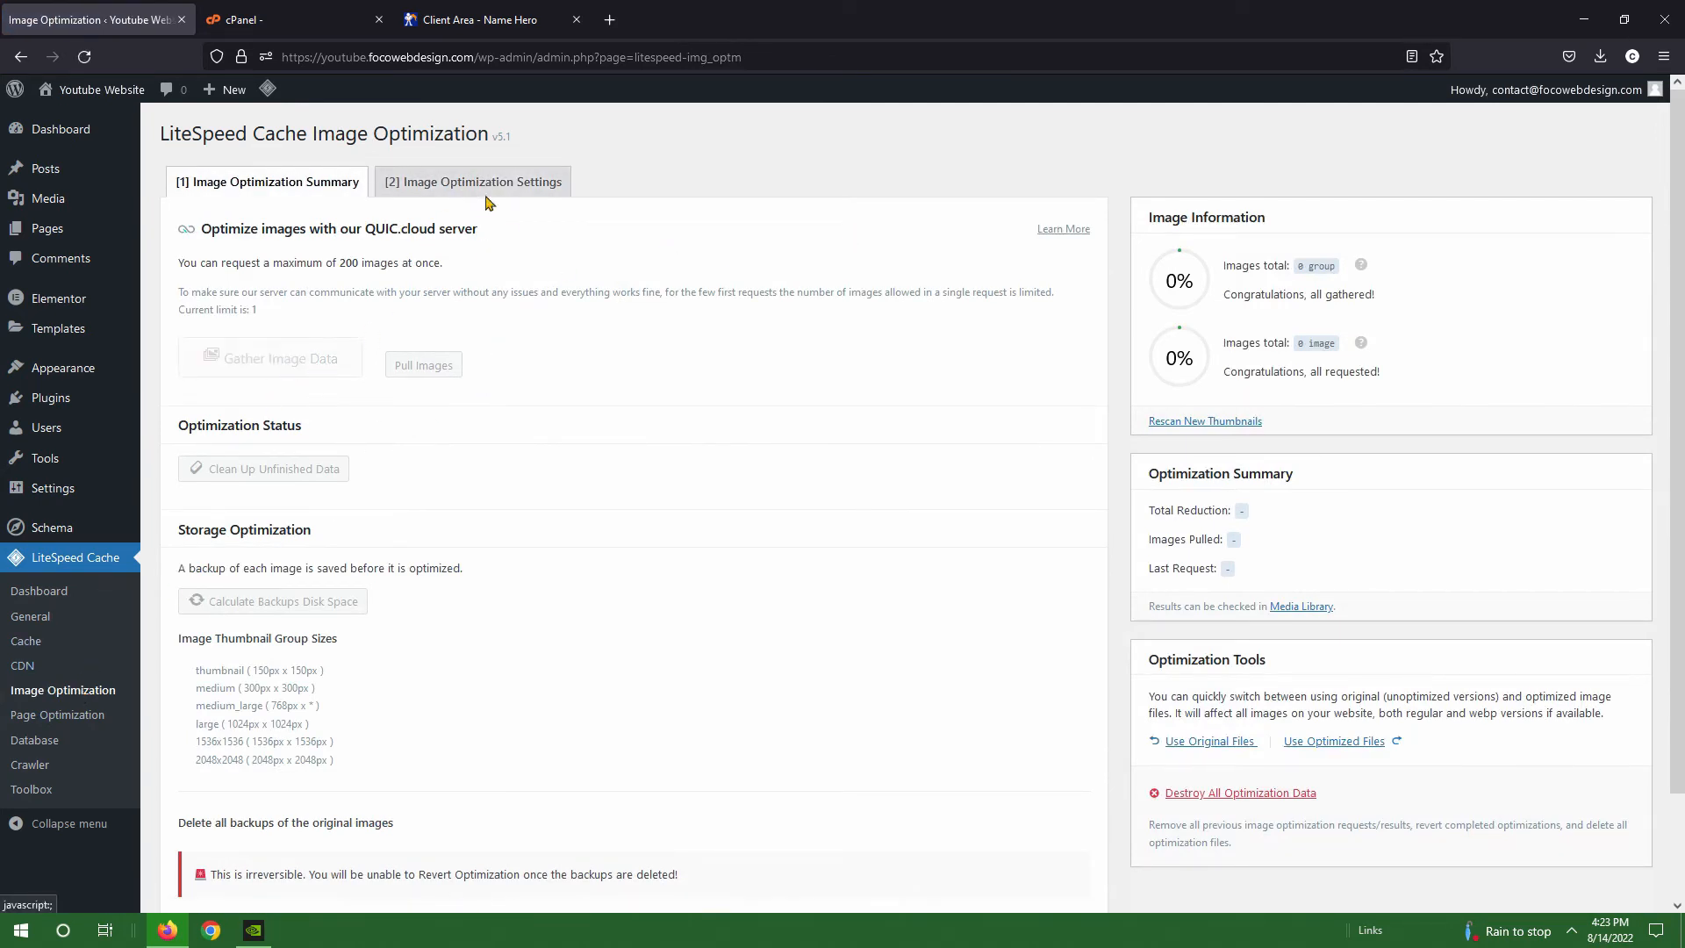
scroll(261, 367, "down", 2)
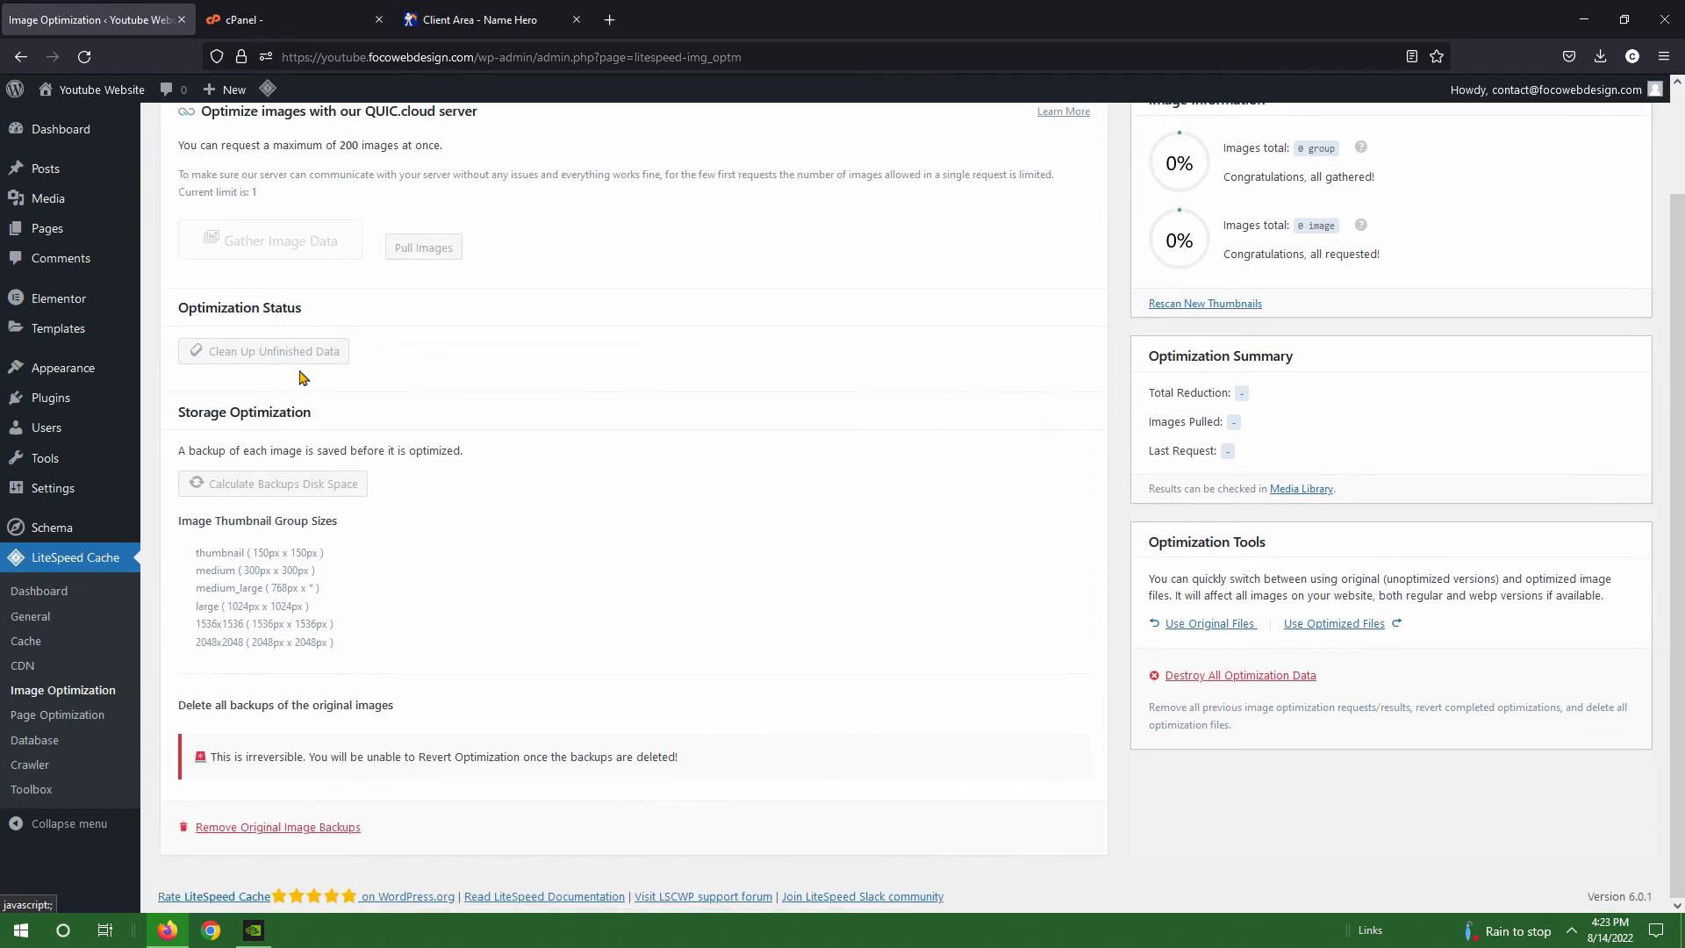
scroll(503, 214, "up", 2)
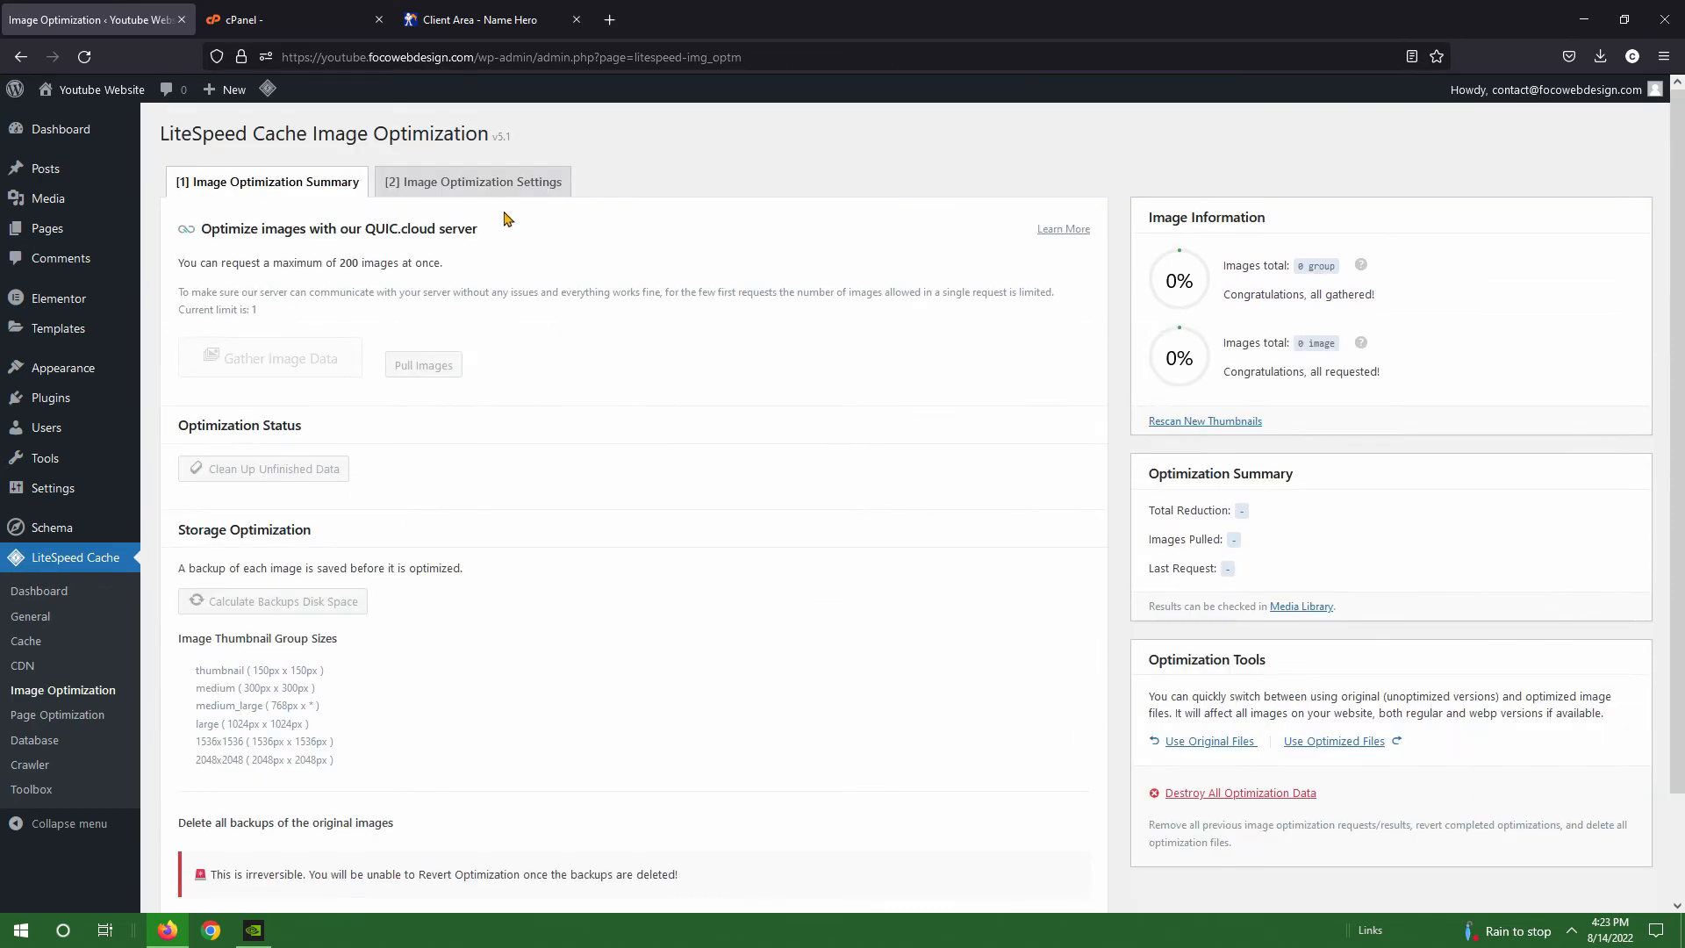
left_click(500, 180)
left_click(494, 313)
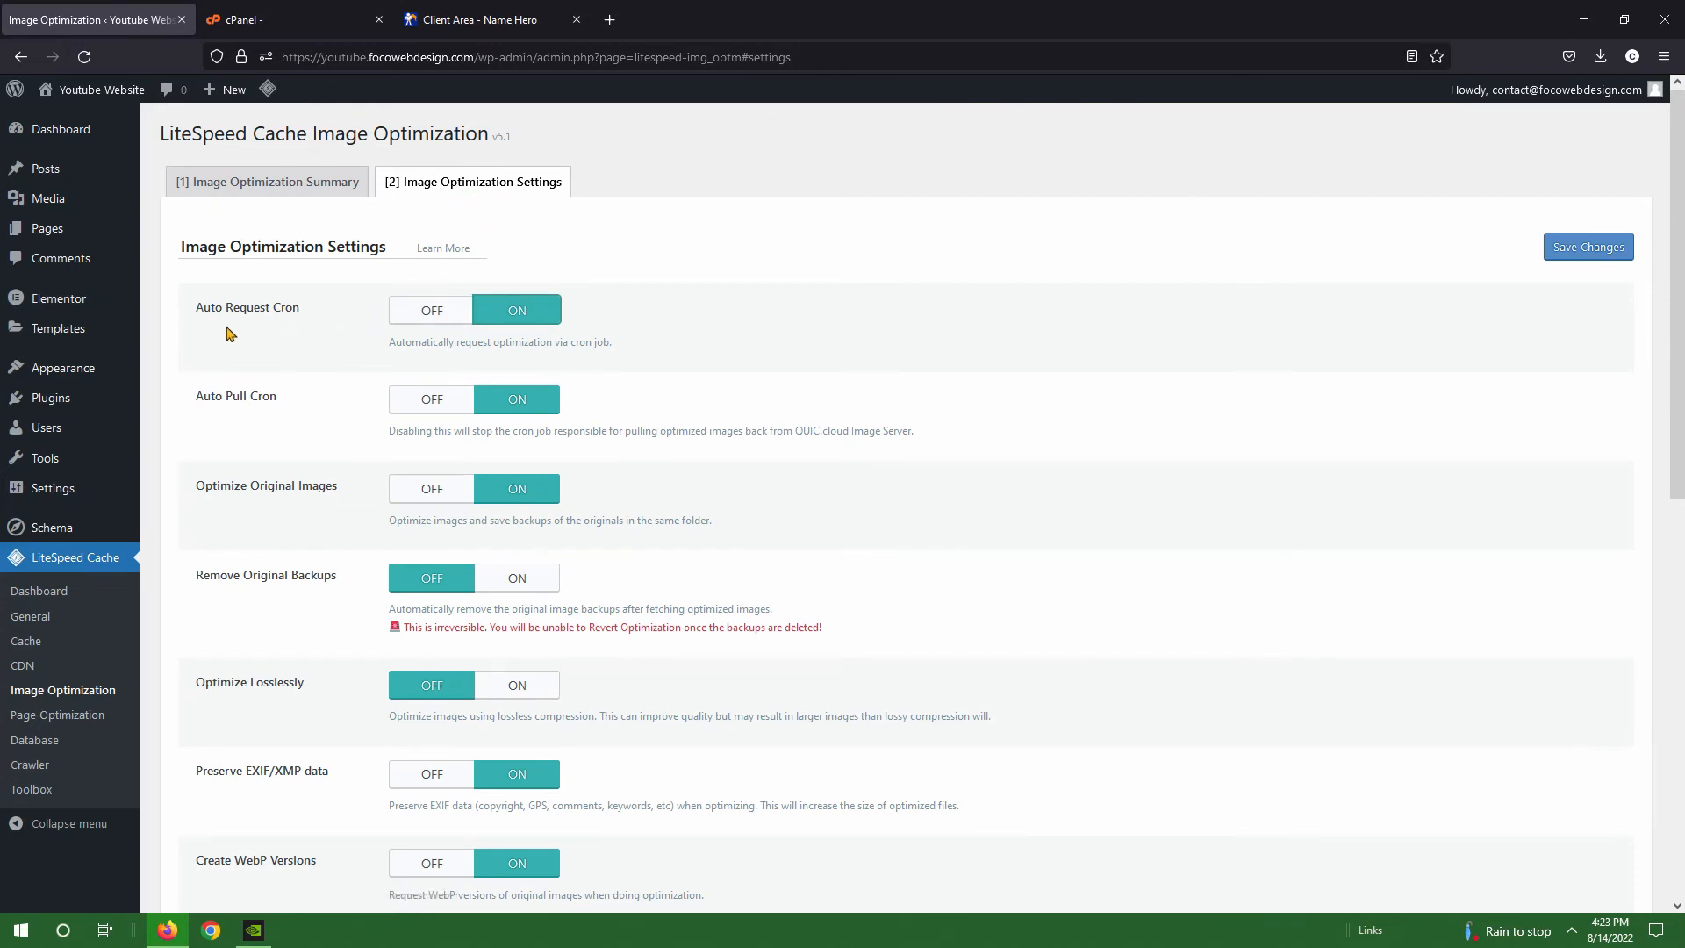
left_click(1570, 248)
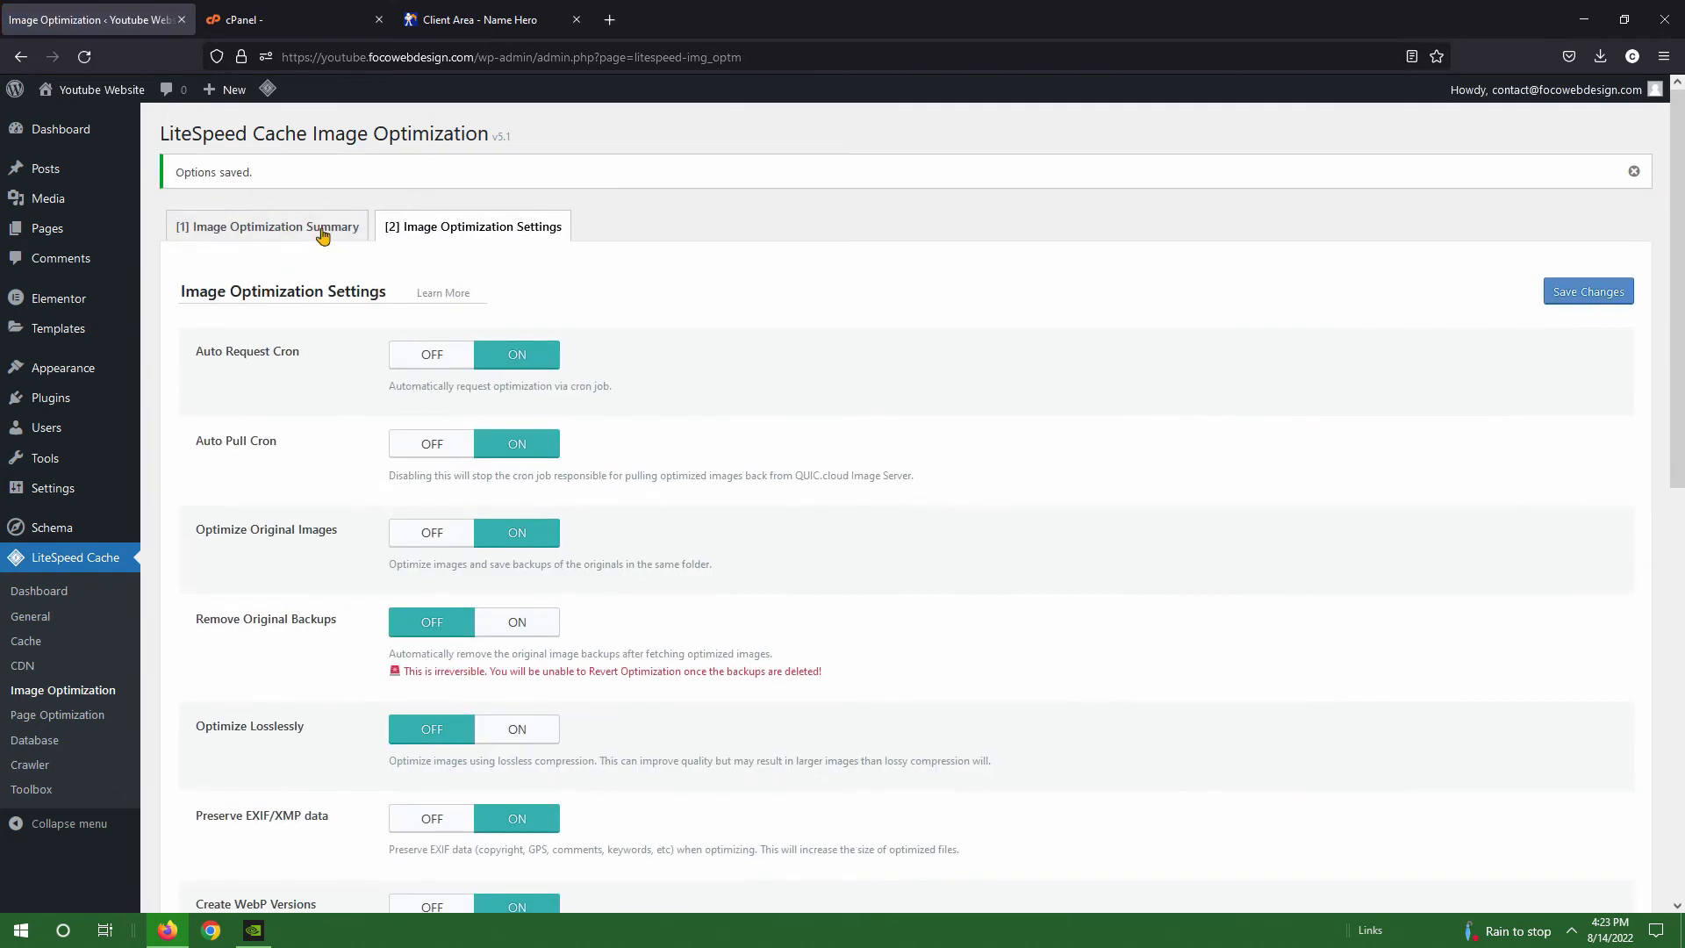
left_click(323, 226)
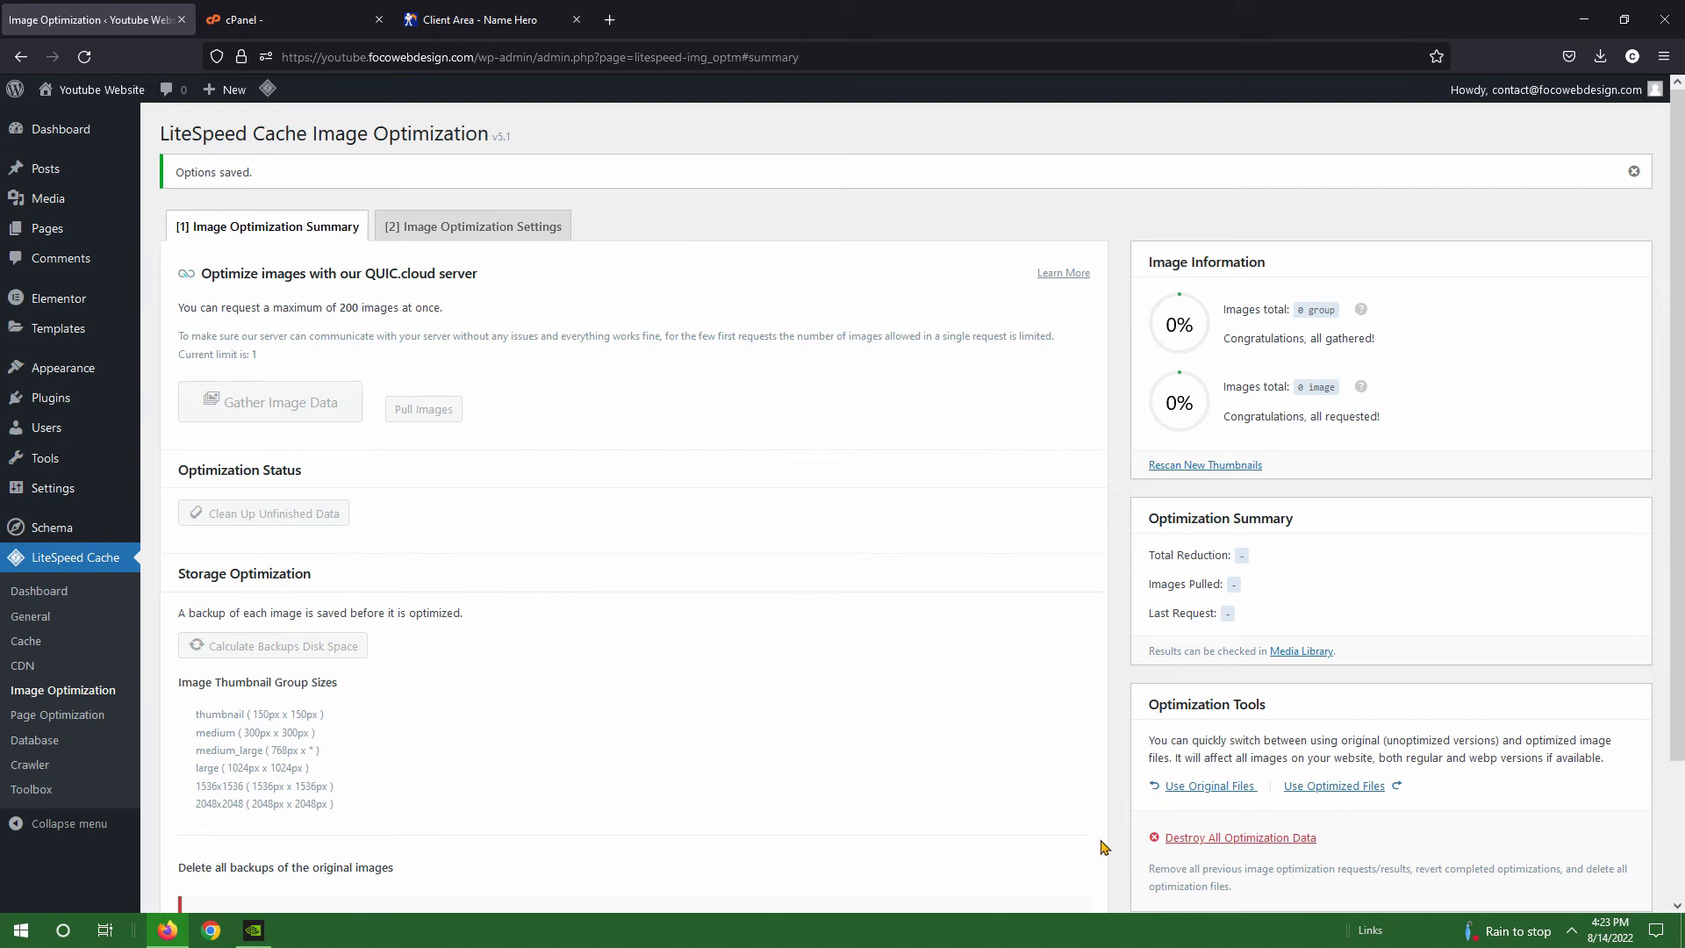
Turn on CSS Minify and CSS Combine in the page optimization settings, saving each change.
left_click(88, 715)
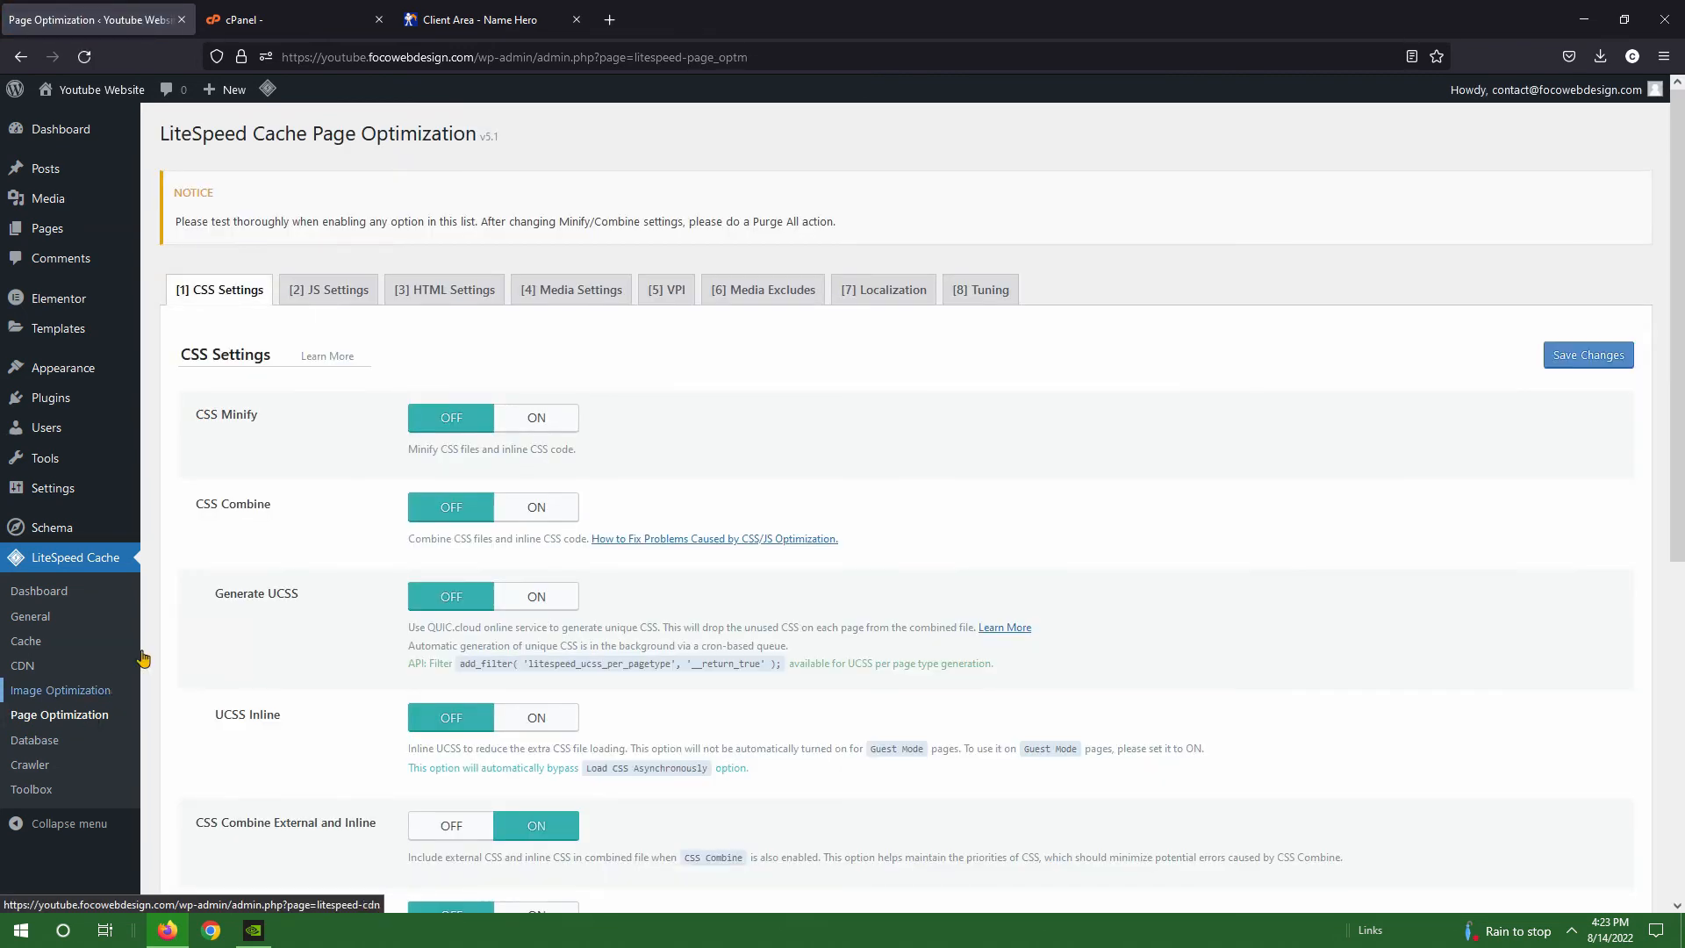
left_click(536, 421)
left_click(1641, 360)
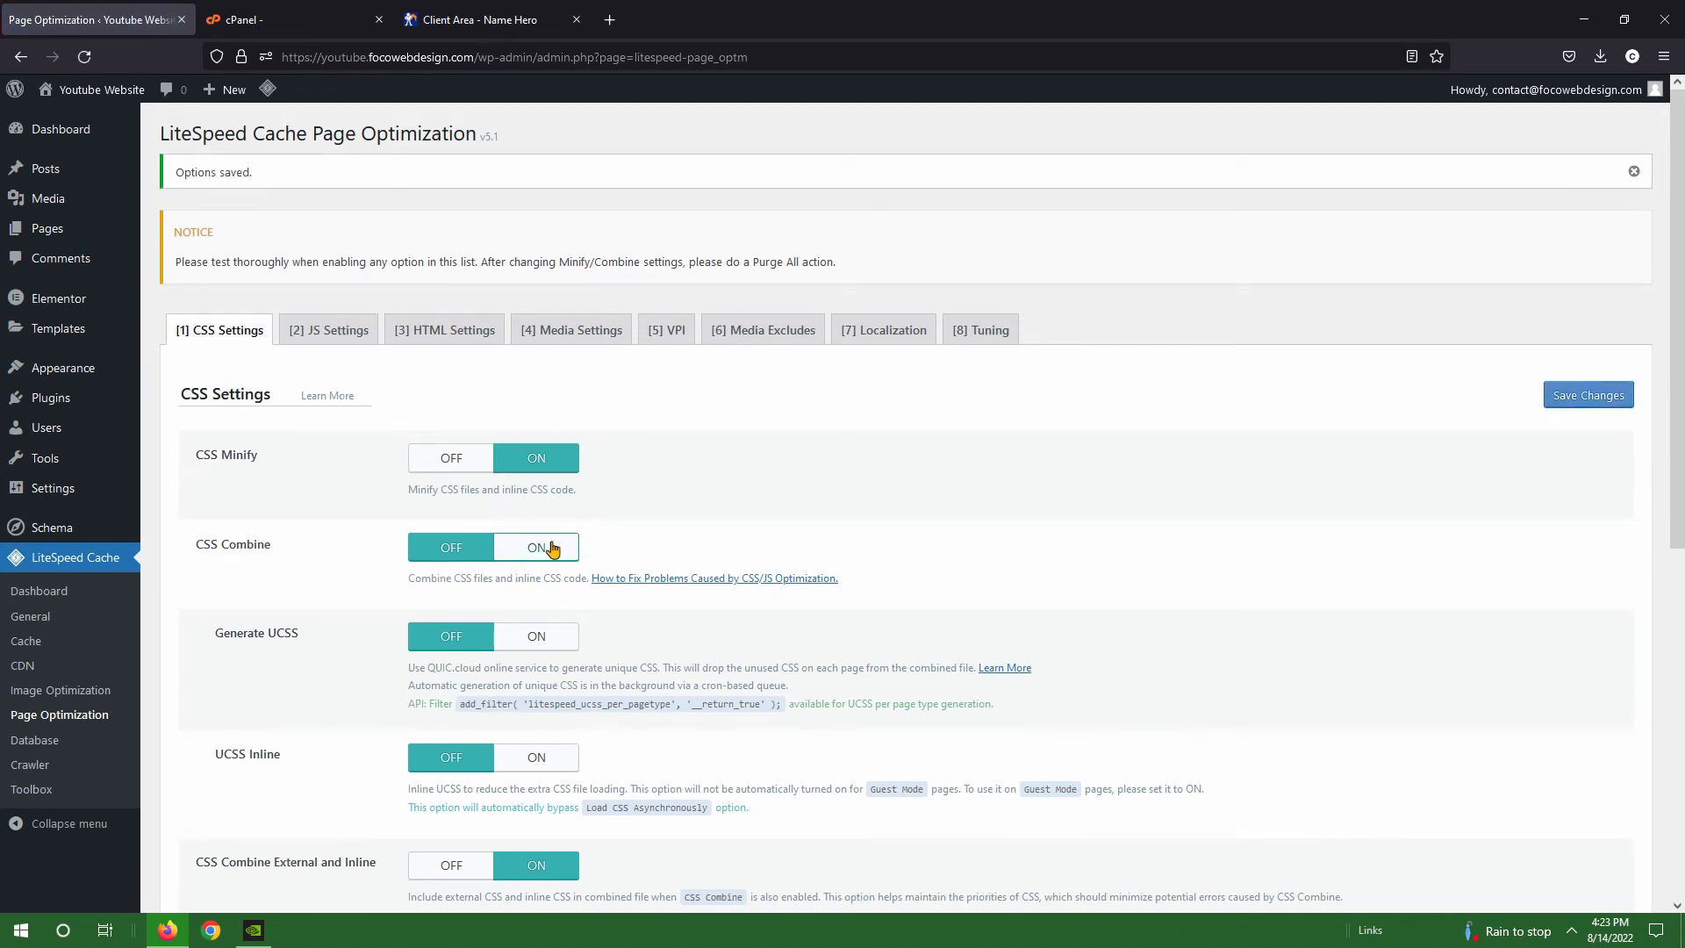
left_click(548, 553)
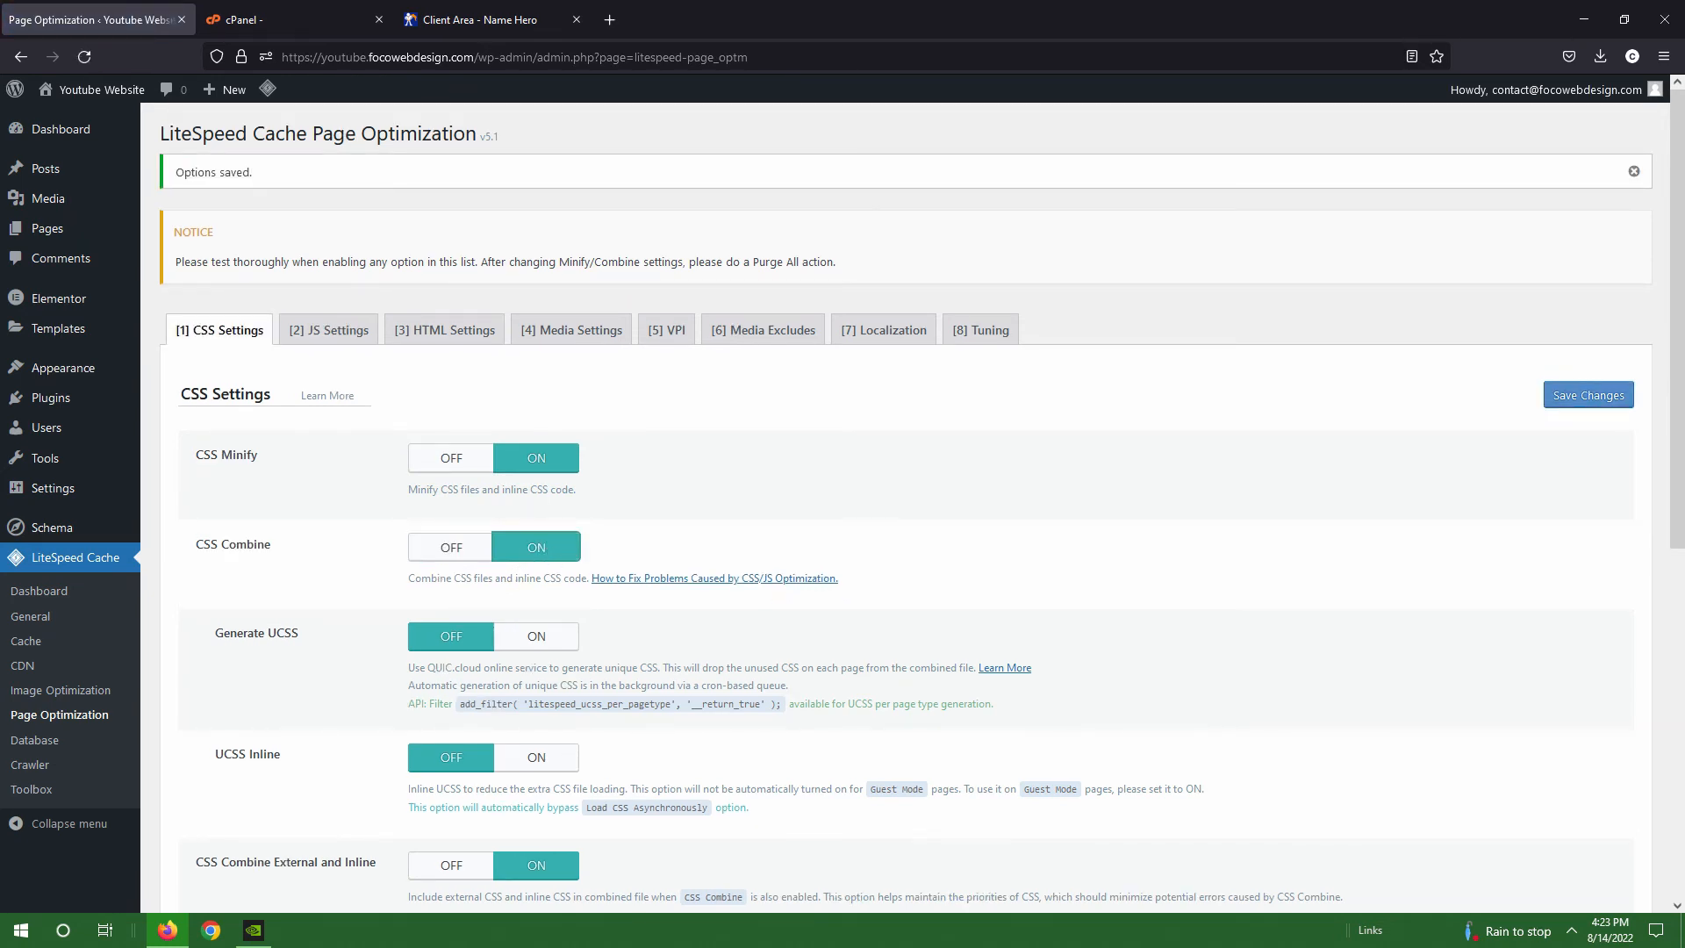
left_click(1600, 400)
Turn on JS Minify in the JS settings, save, and review the remaining JS options.
left_click(344, 337)
left_click(497, 455)
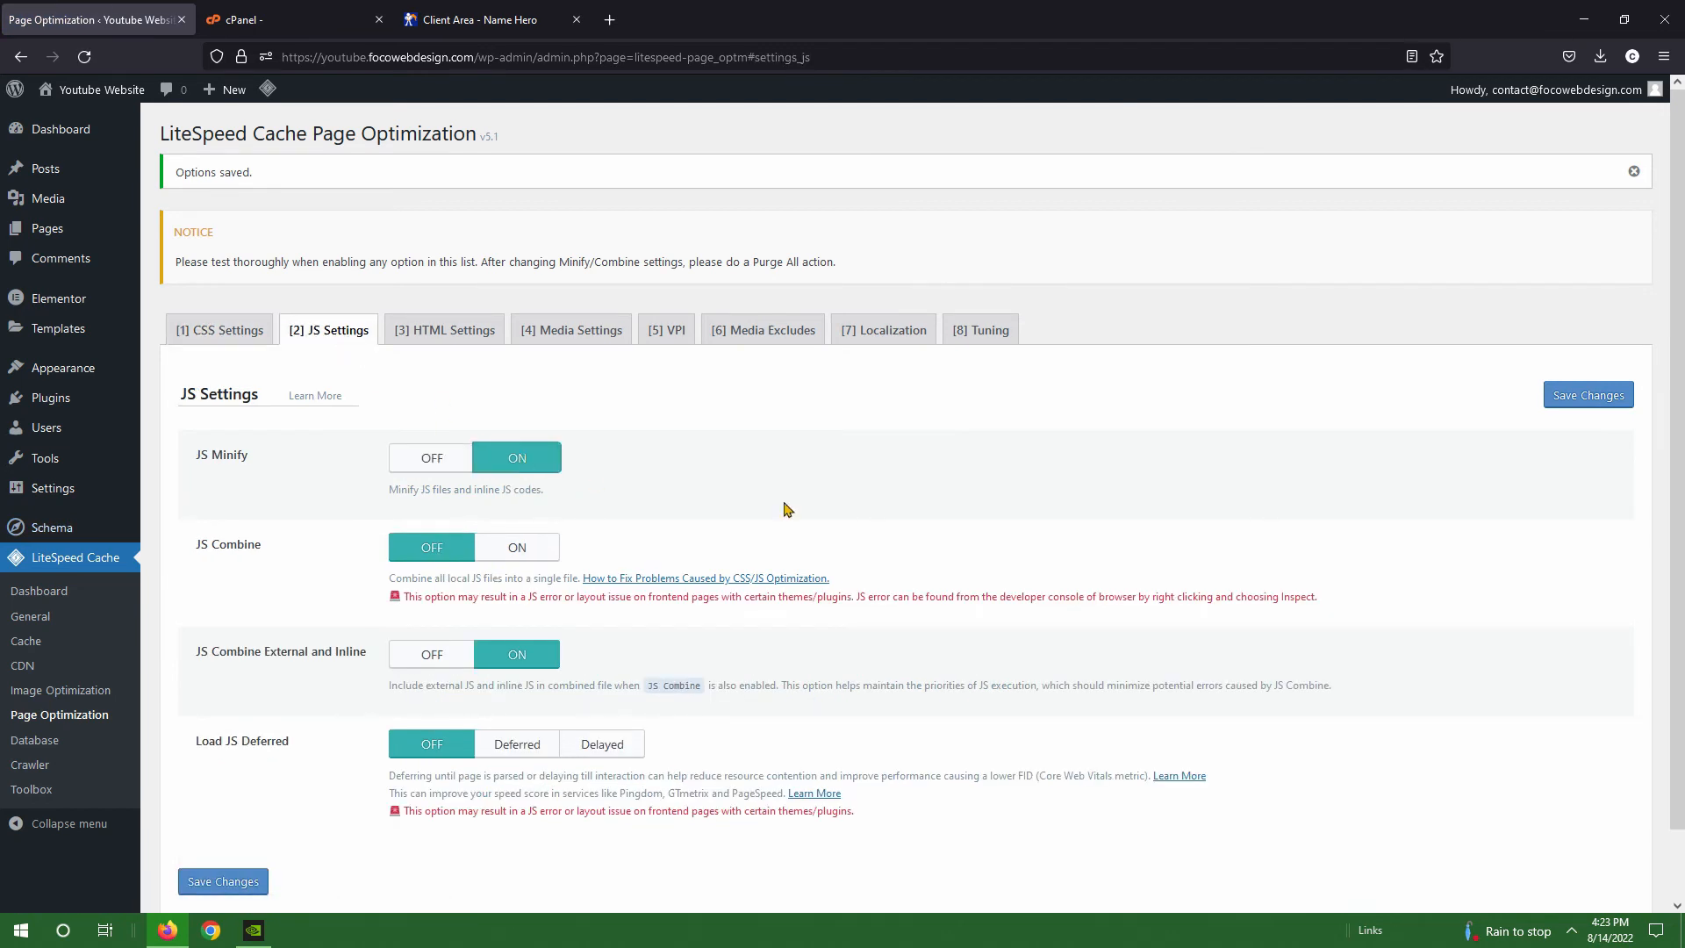
left_click(1584, 408)
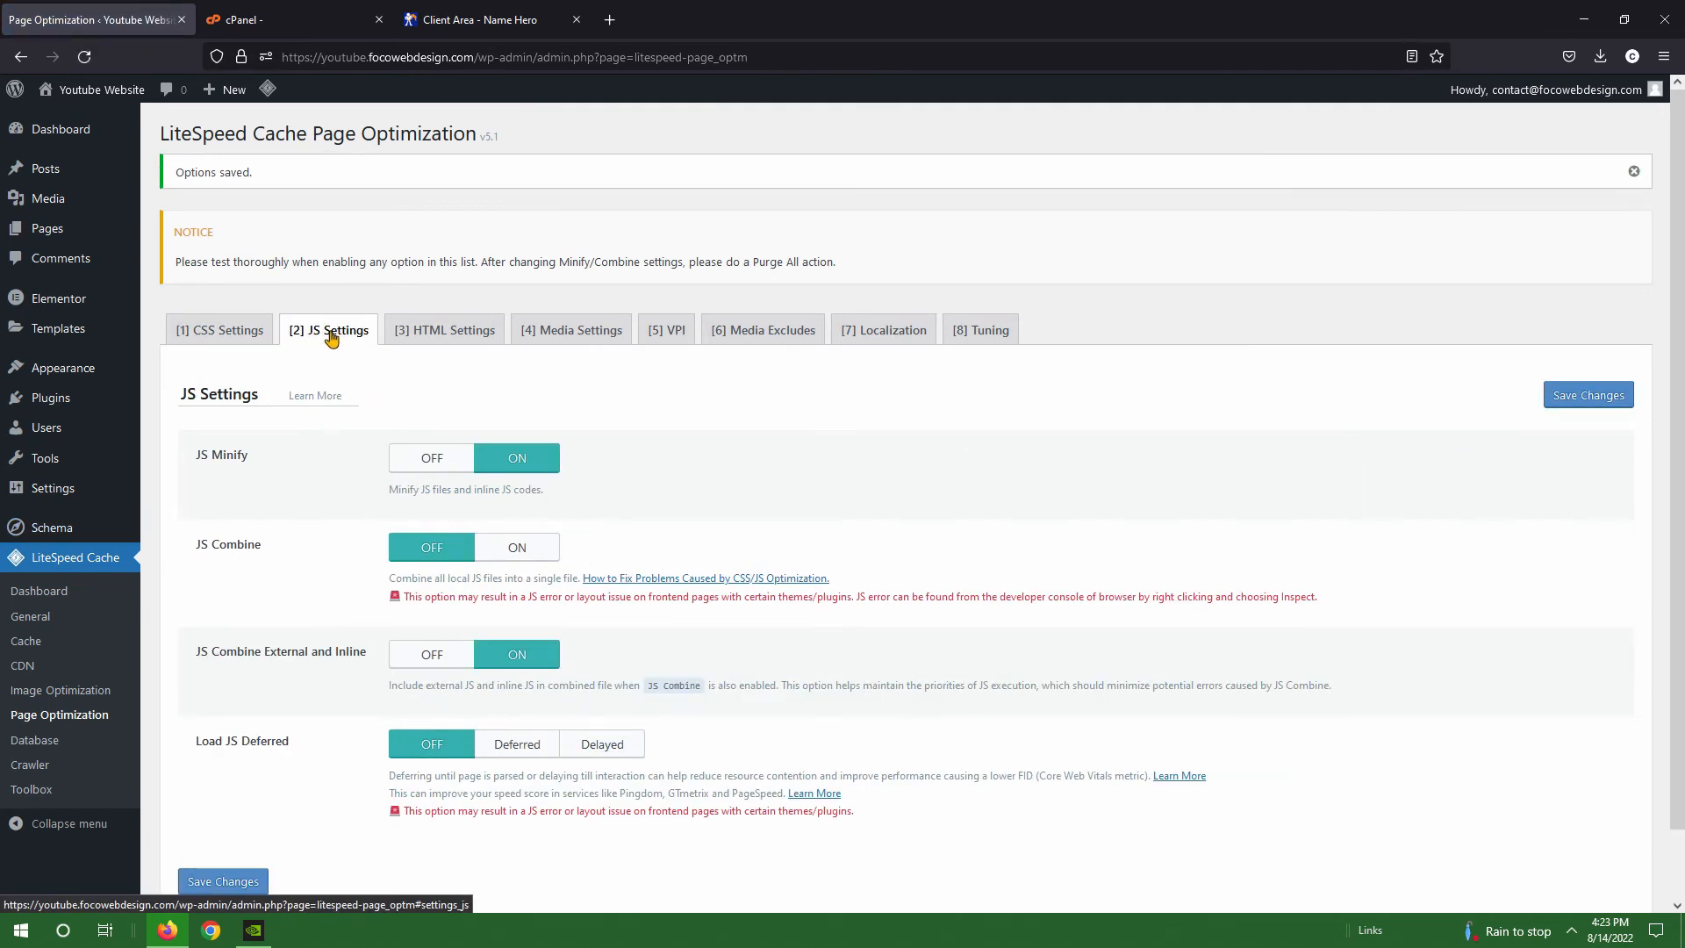
scroll(531, 469, "down", 2)
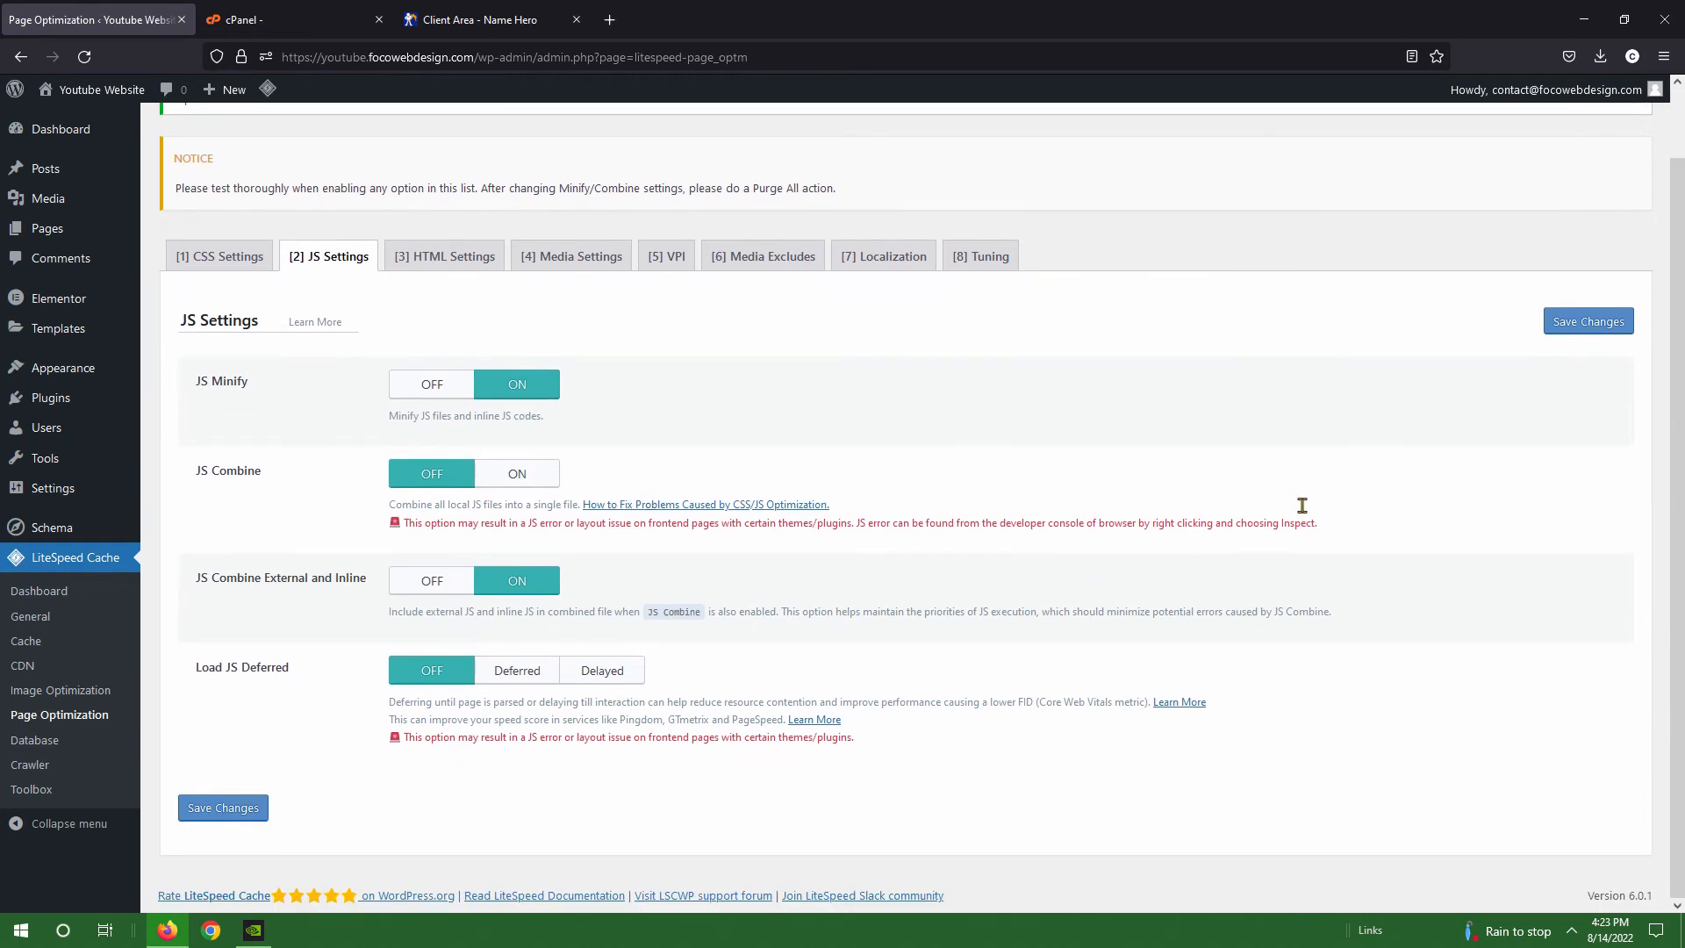
scroll(703, 387, "up", 2)
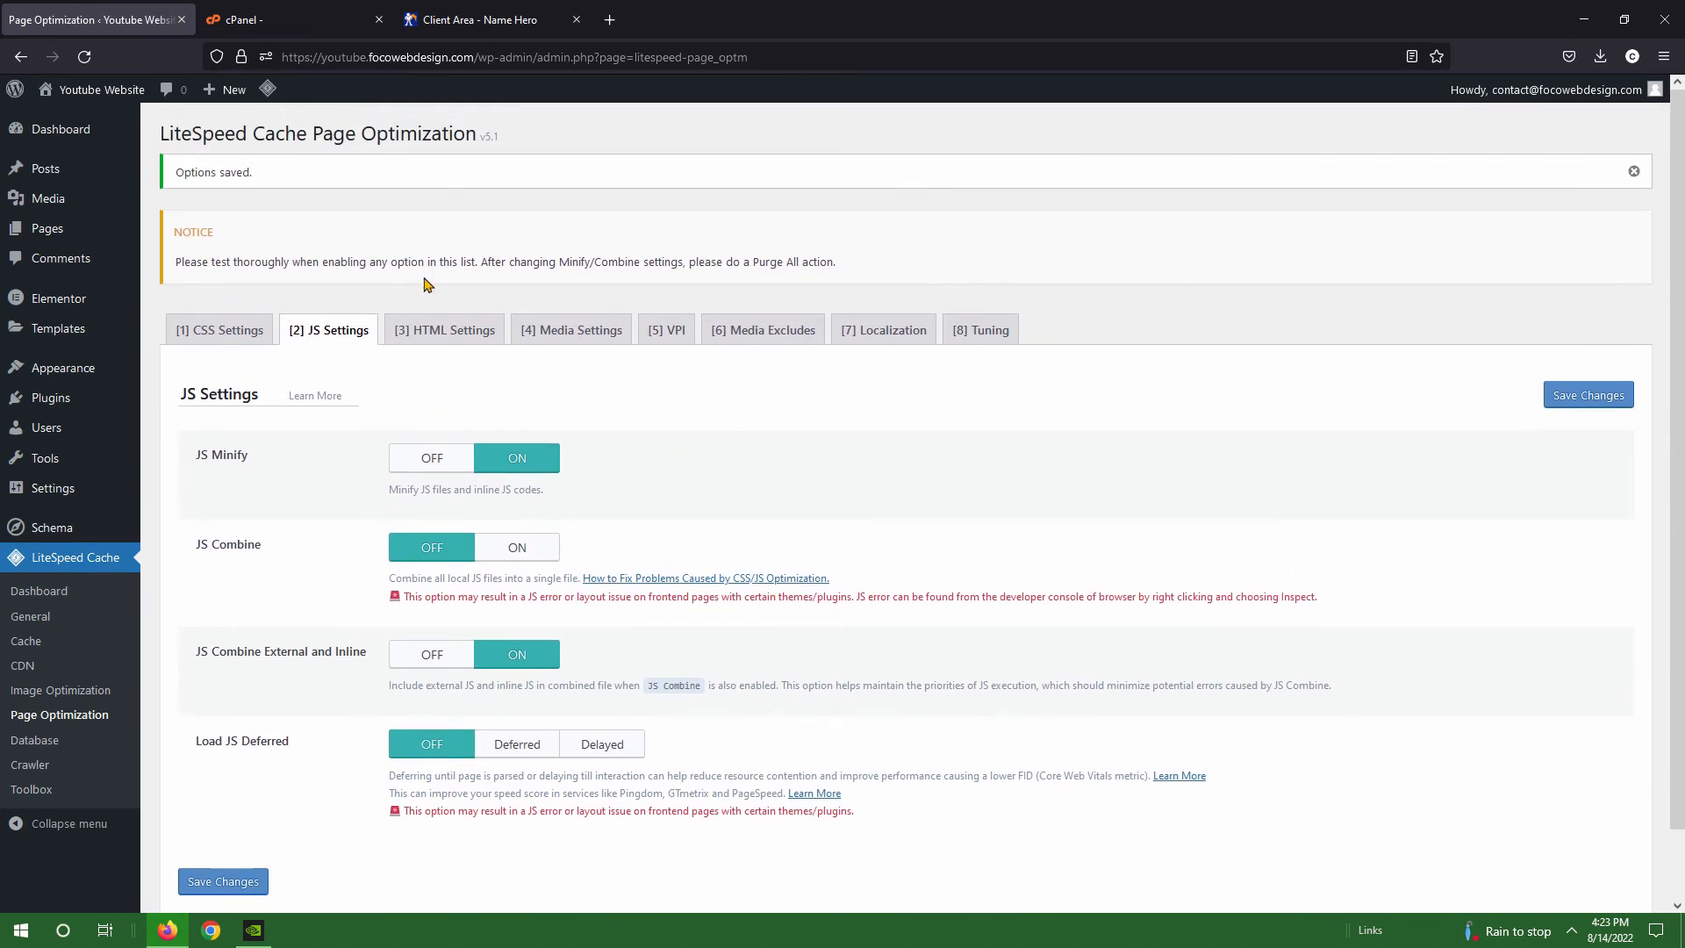
Turn on HTML Minify in the HTML settings, save the change and open the media settings.
left_click(431, 330)
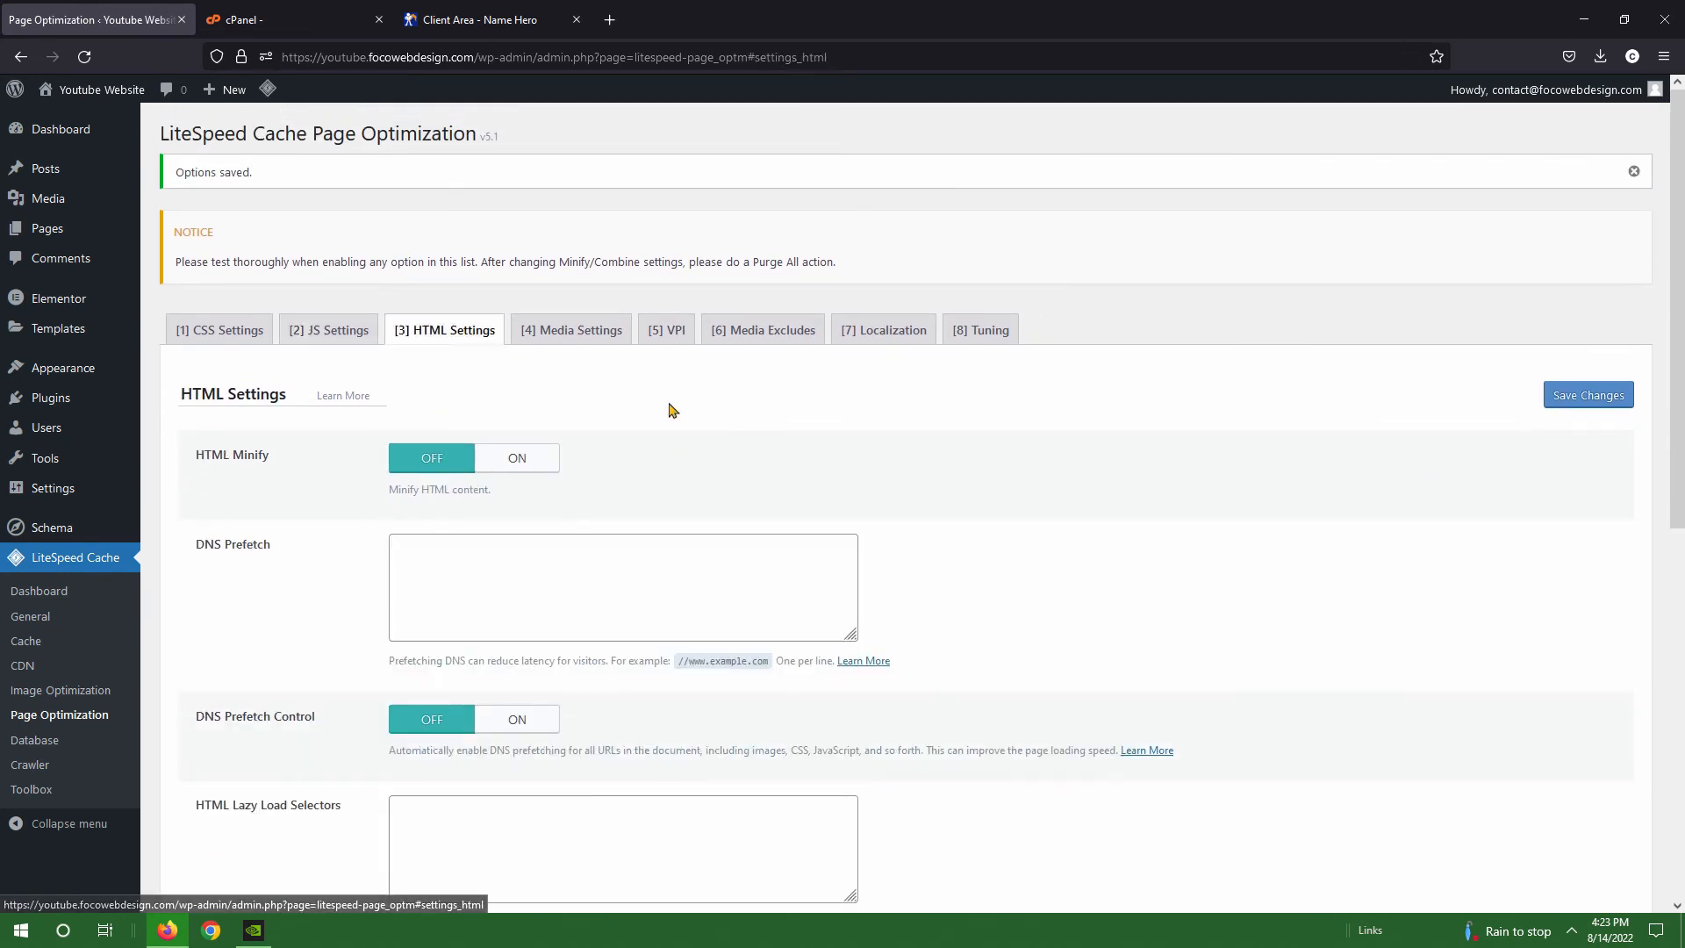
left_click(516, 460)
left_click(1593, 395)
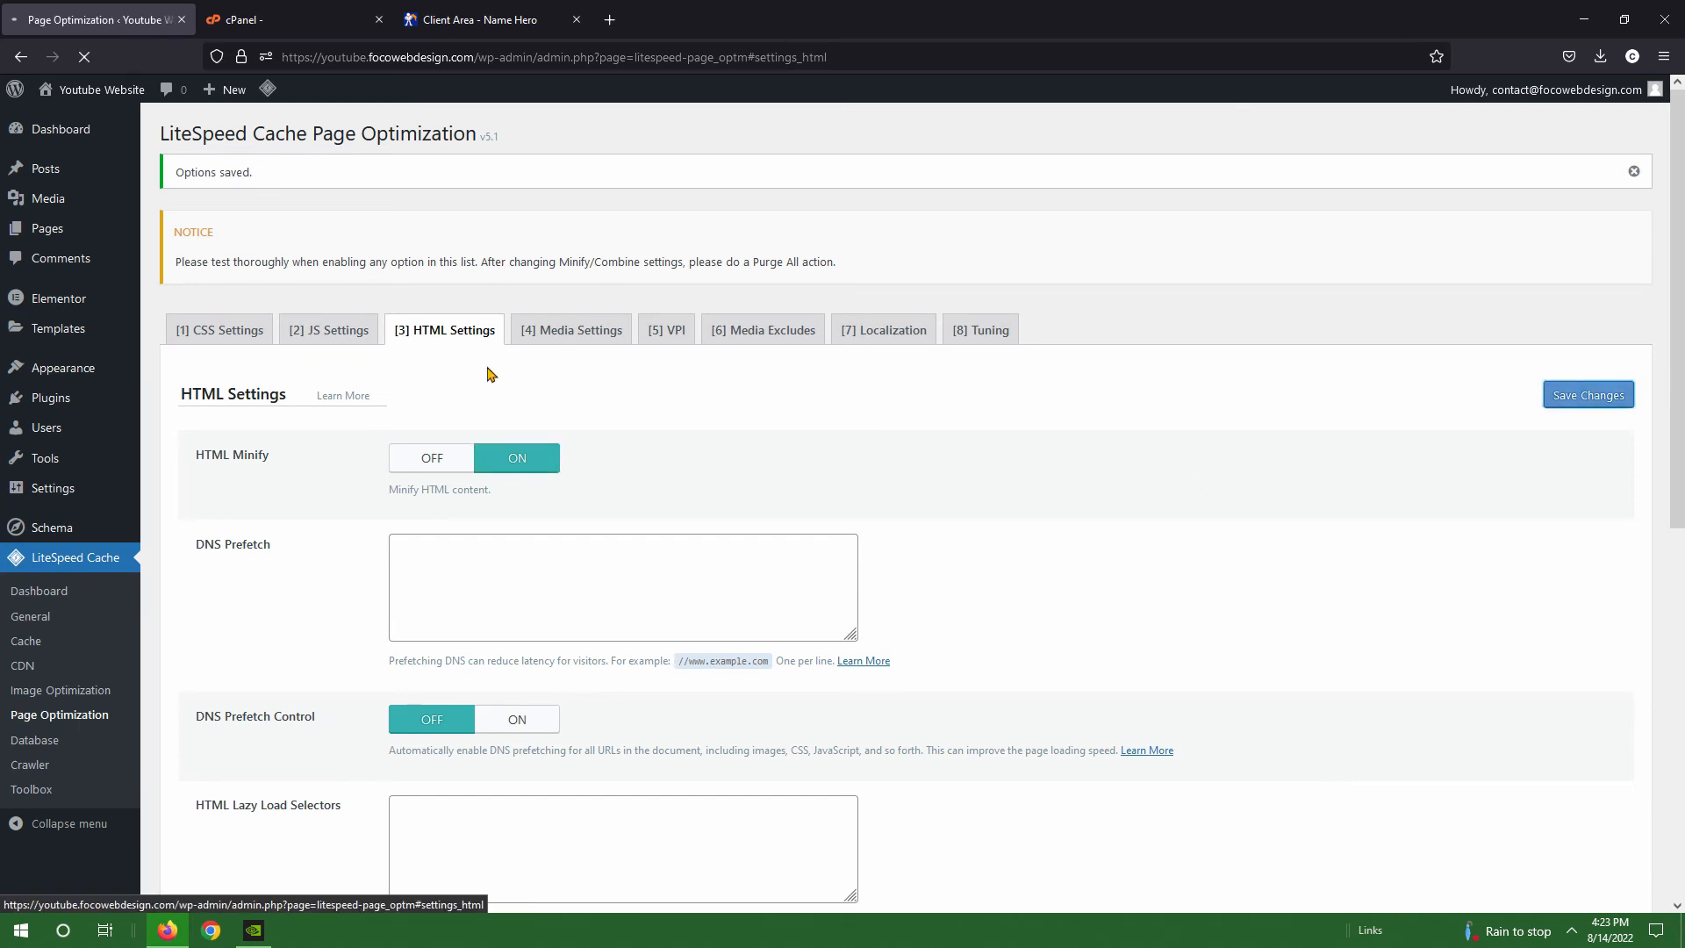
left_click(586, 333)
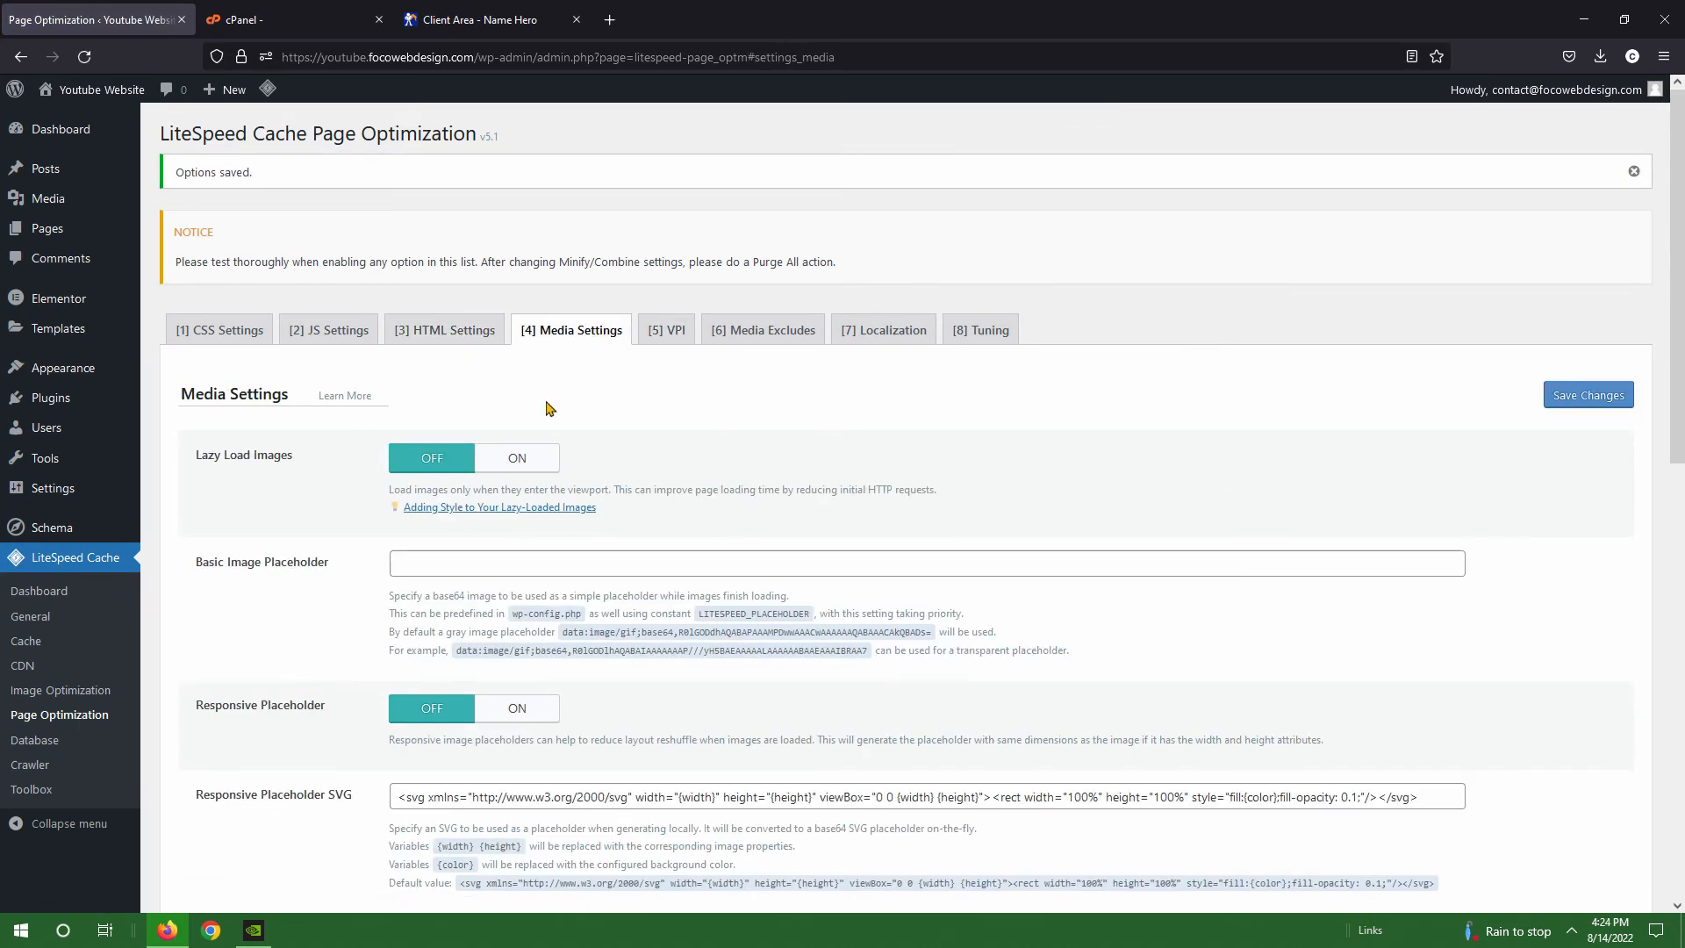
scroll(534, 460, "down", 10)
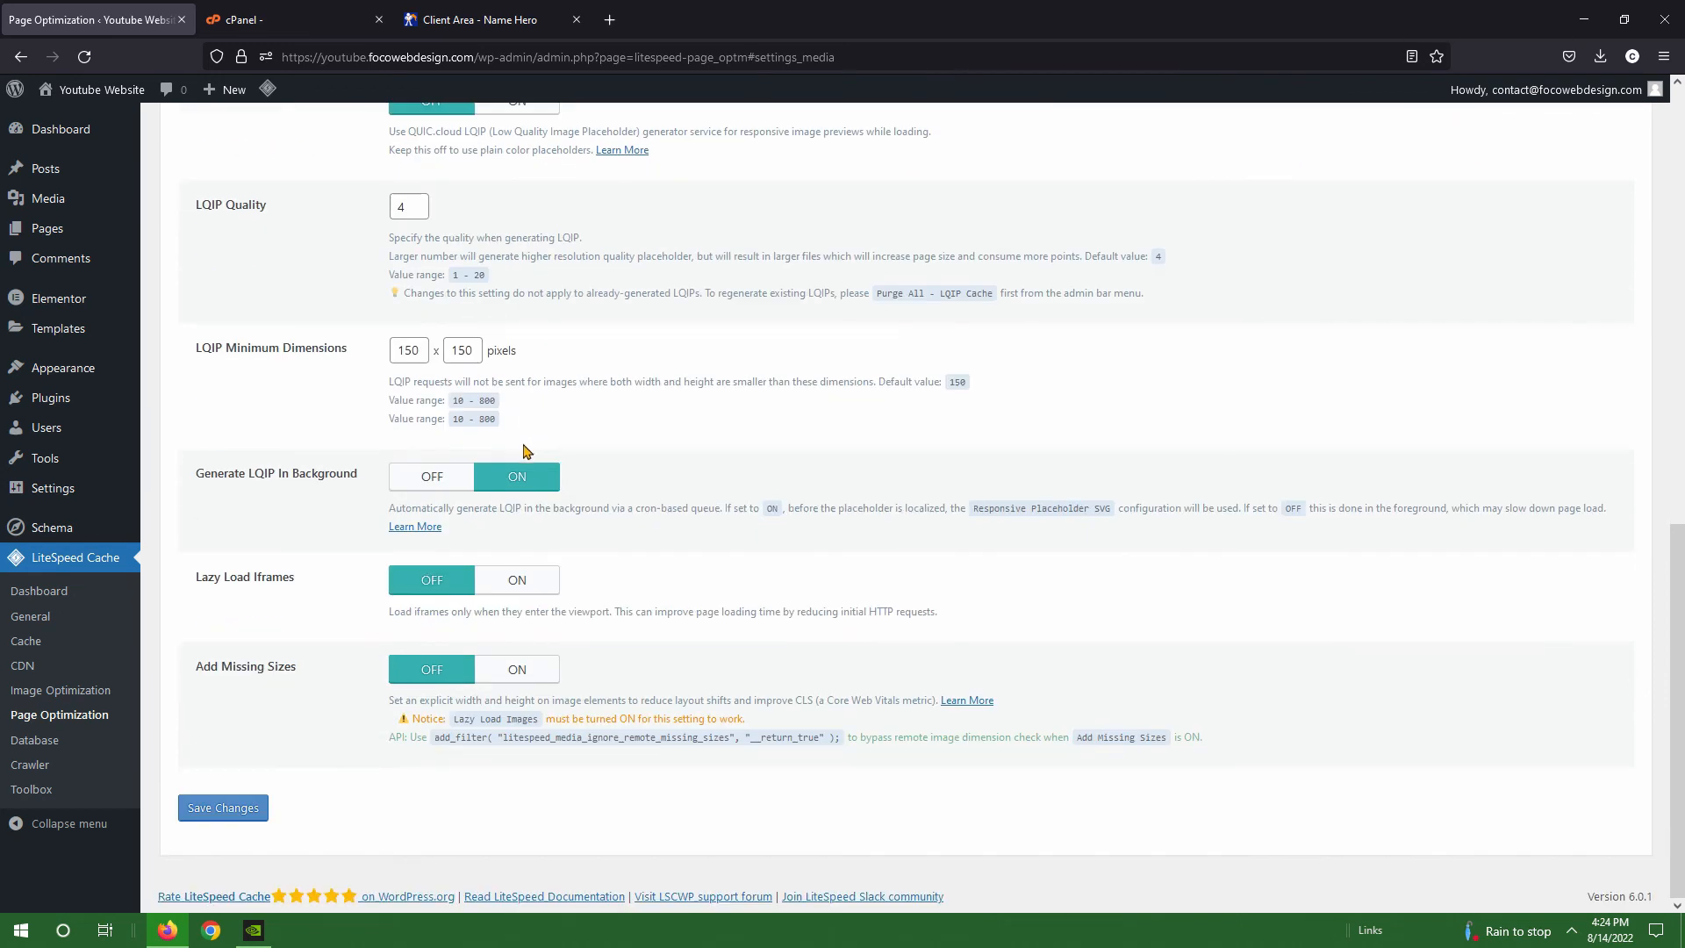
scroll(531, 457, "up", 2)
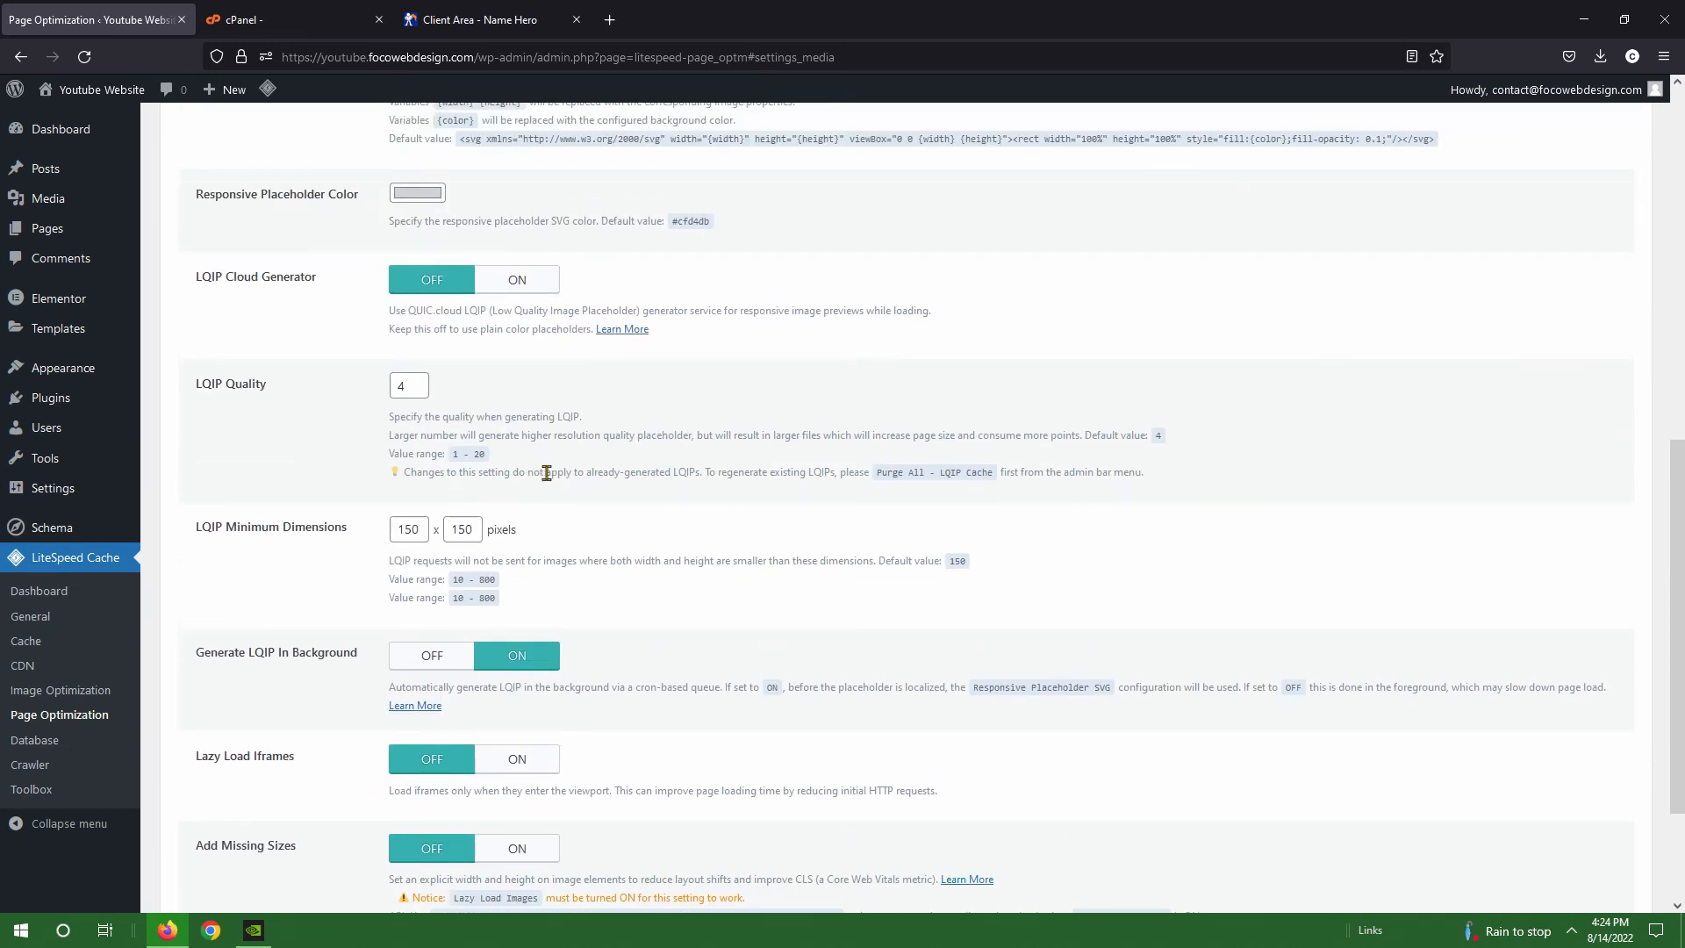
scroll(546, 472, "up", 2)
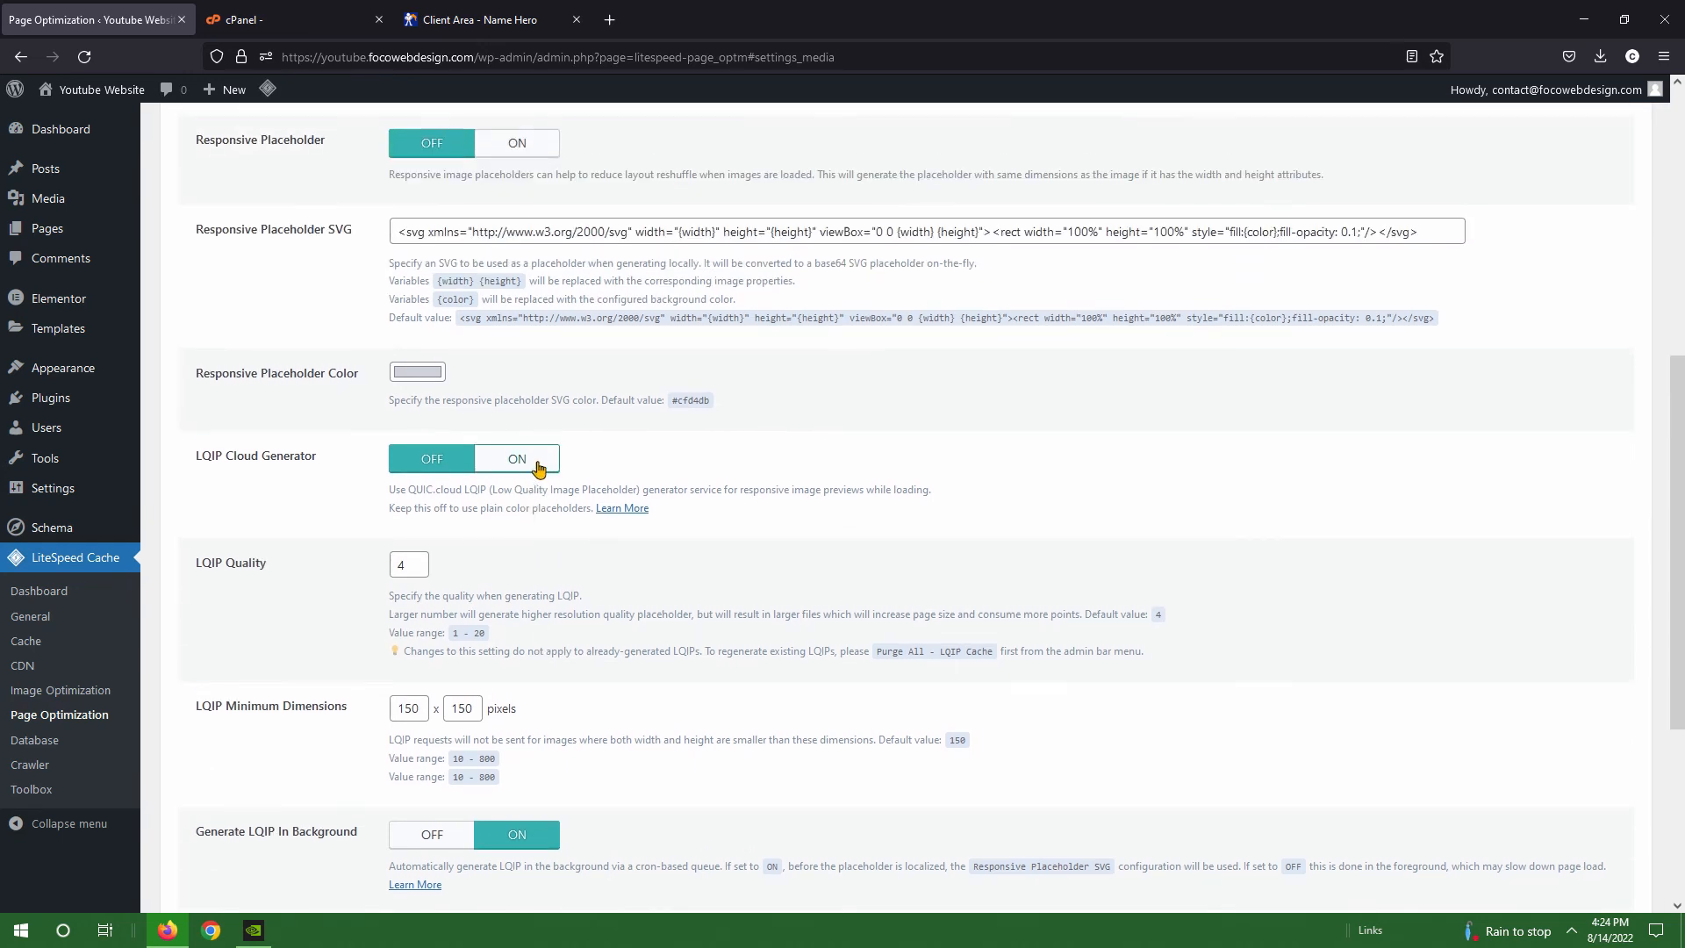
left_click(540, 463)
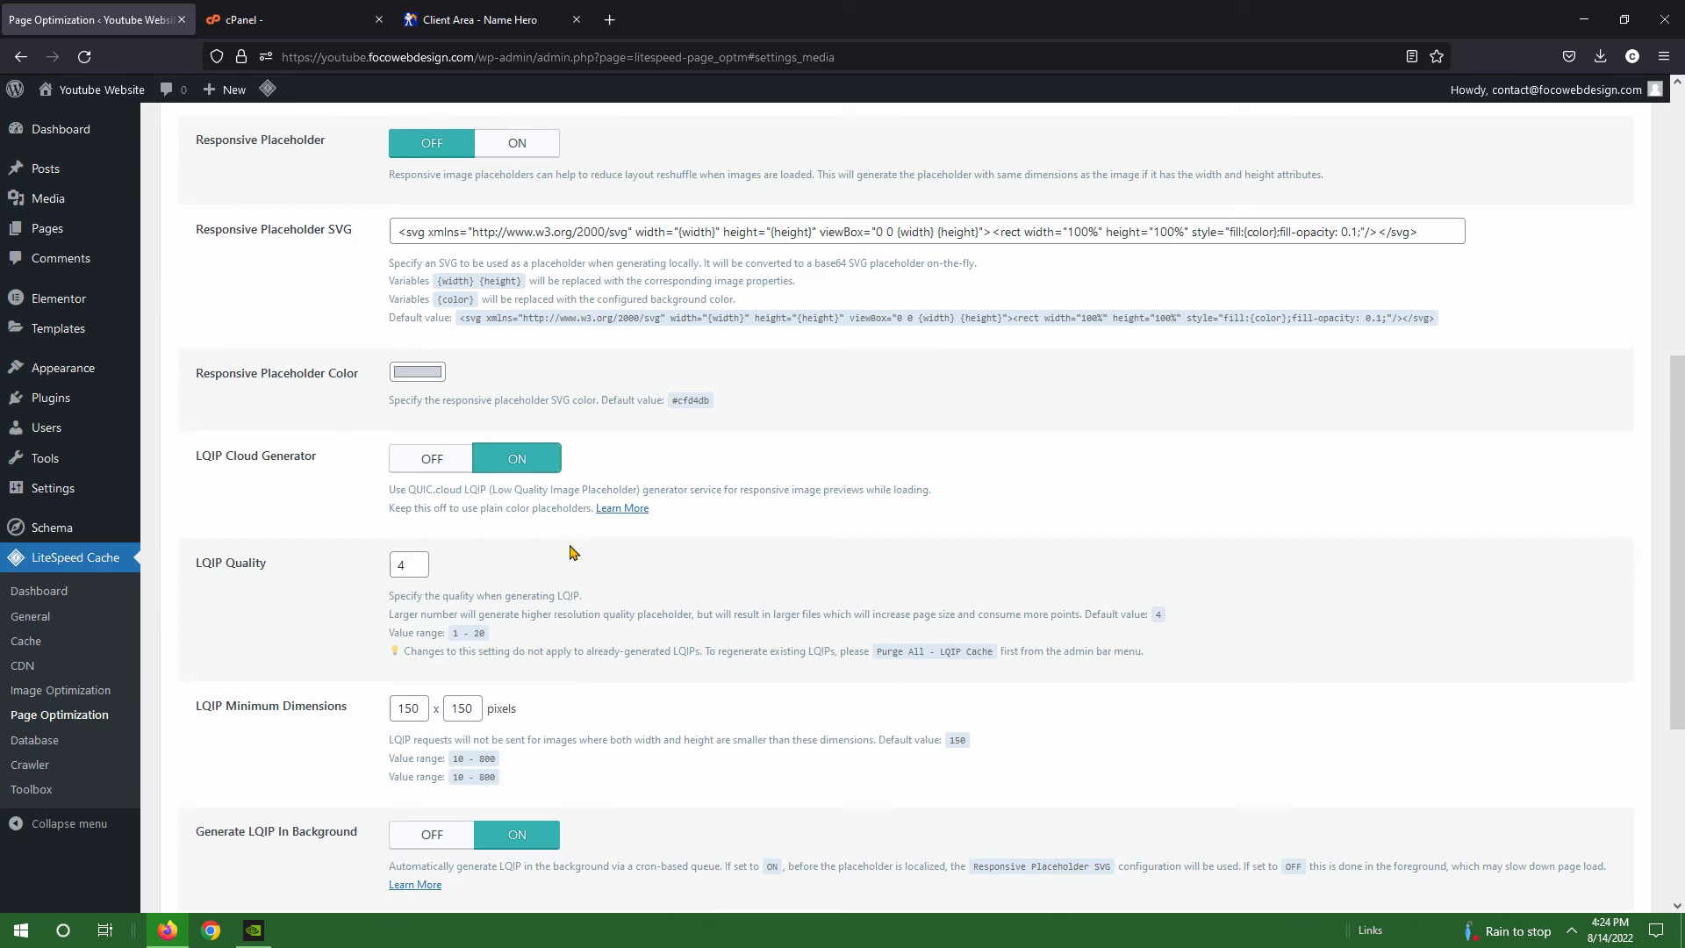
left_click(447, 465)
Save the page optimization media settings.
scroll(474, 527, "down", 4)
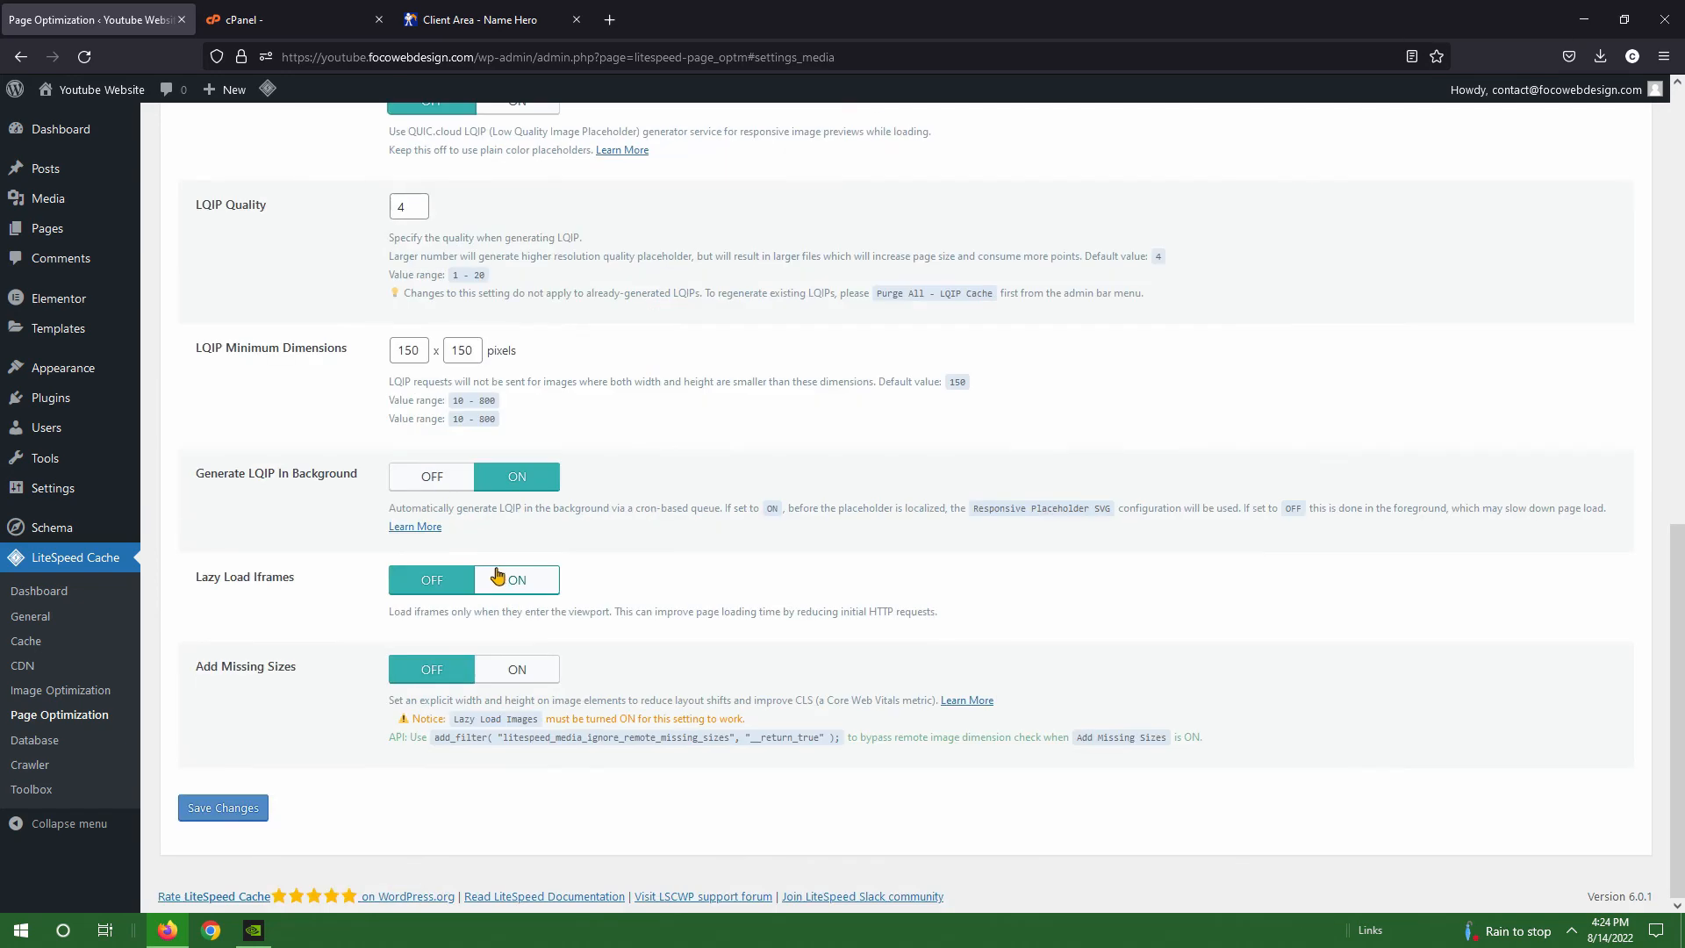
left_click(237, 815)
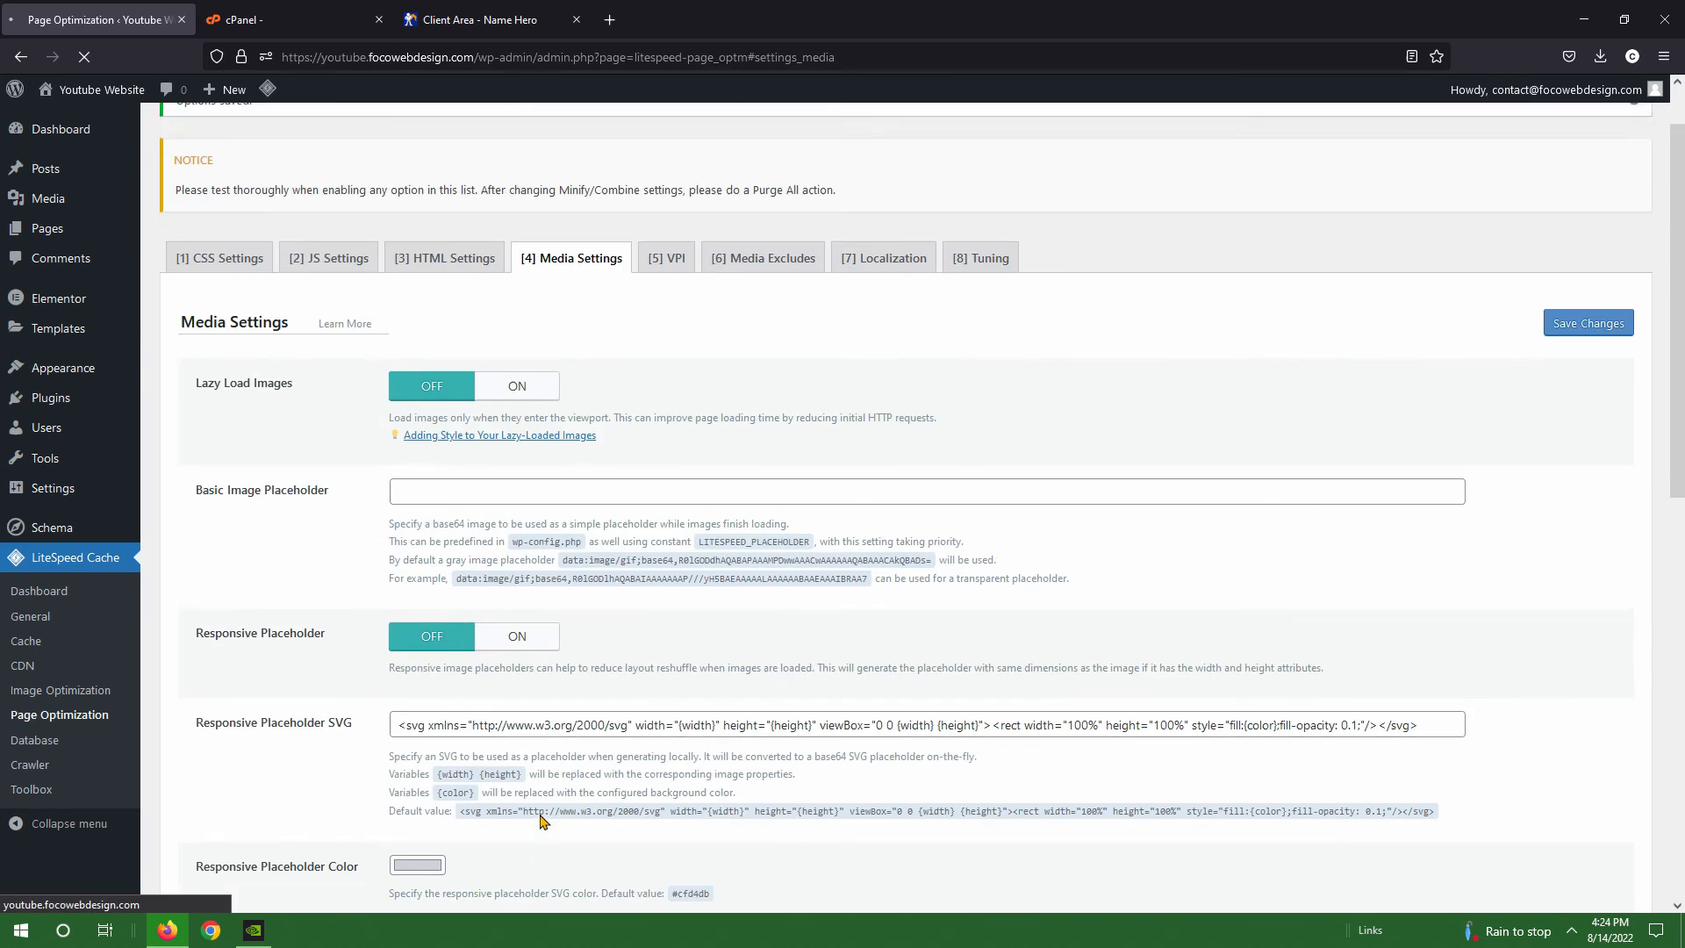
Review the Media Excludes, Localization and Tuning settings of LiteSpeed page optimization.
left_click(768, 330)
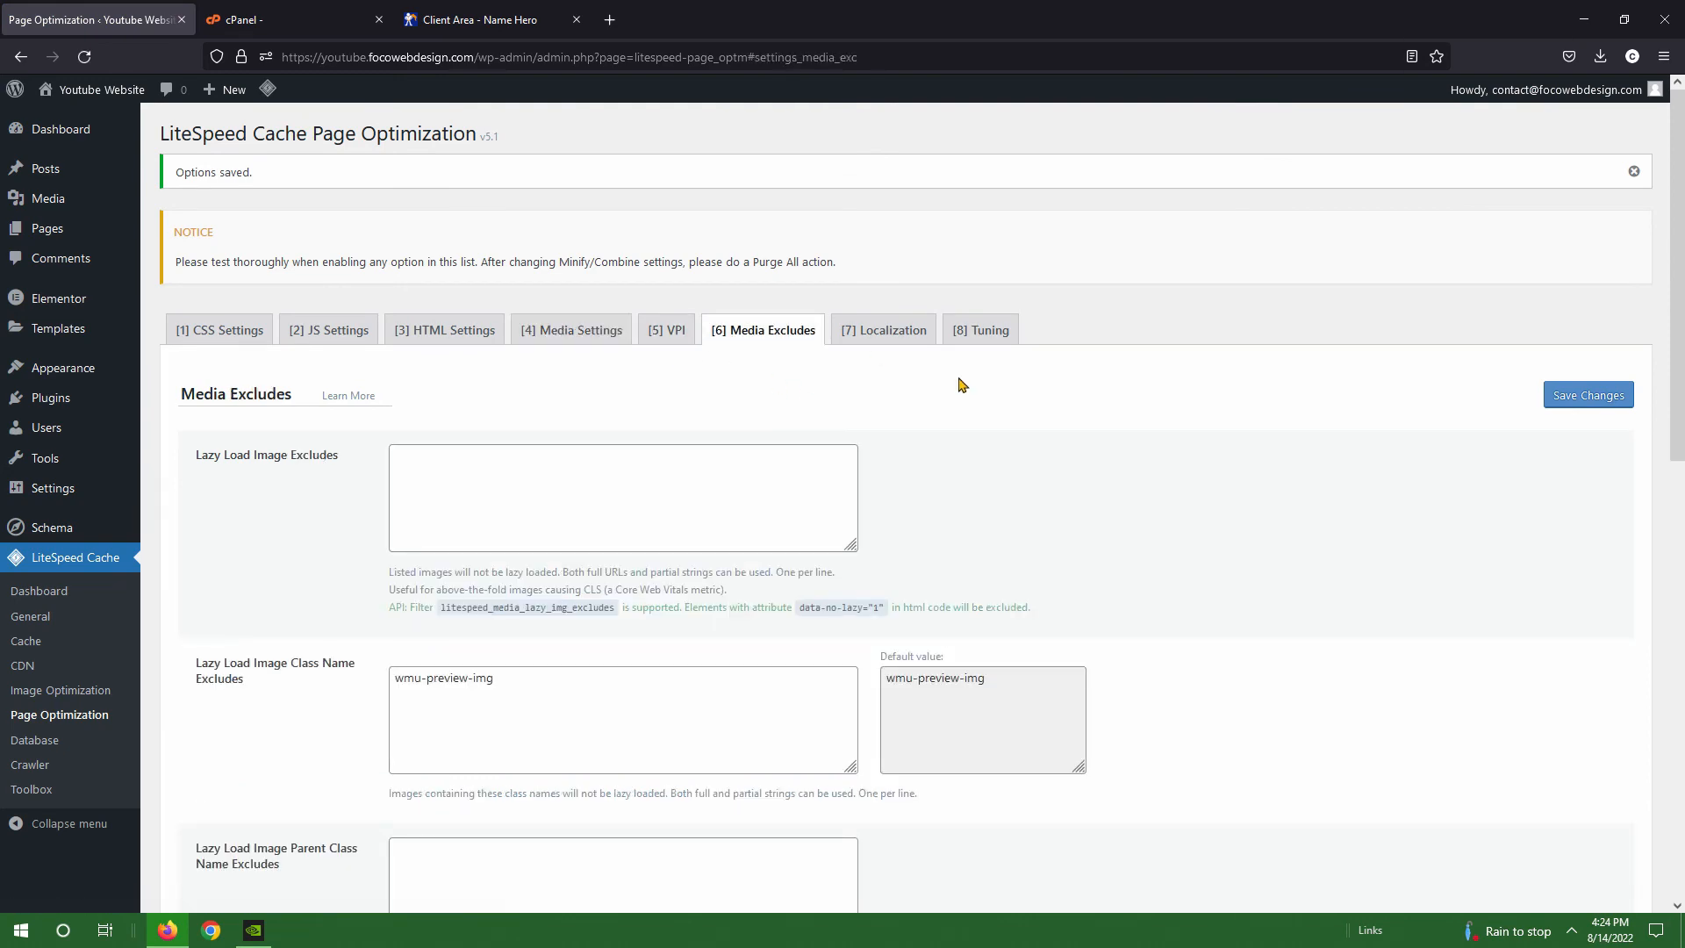
left_click(884, 331)
left_click(1000, 333)
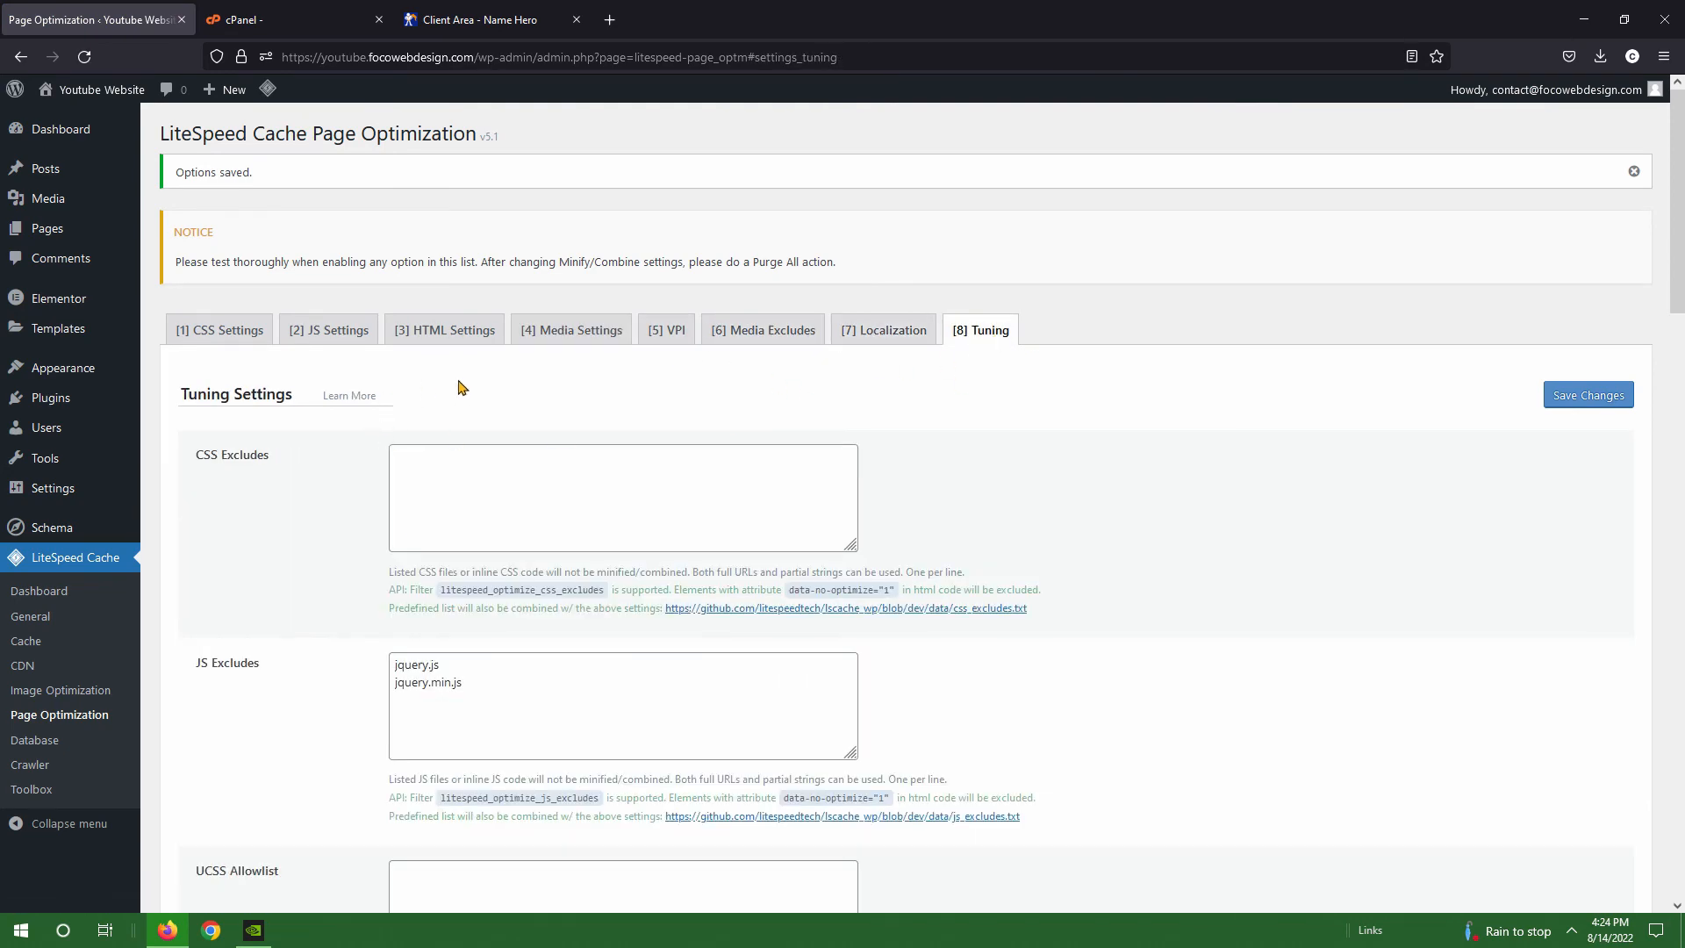
scroll(722, 466, "down", 6)
scroll(693, 744, "down", 5)
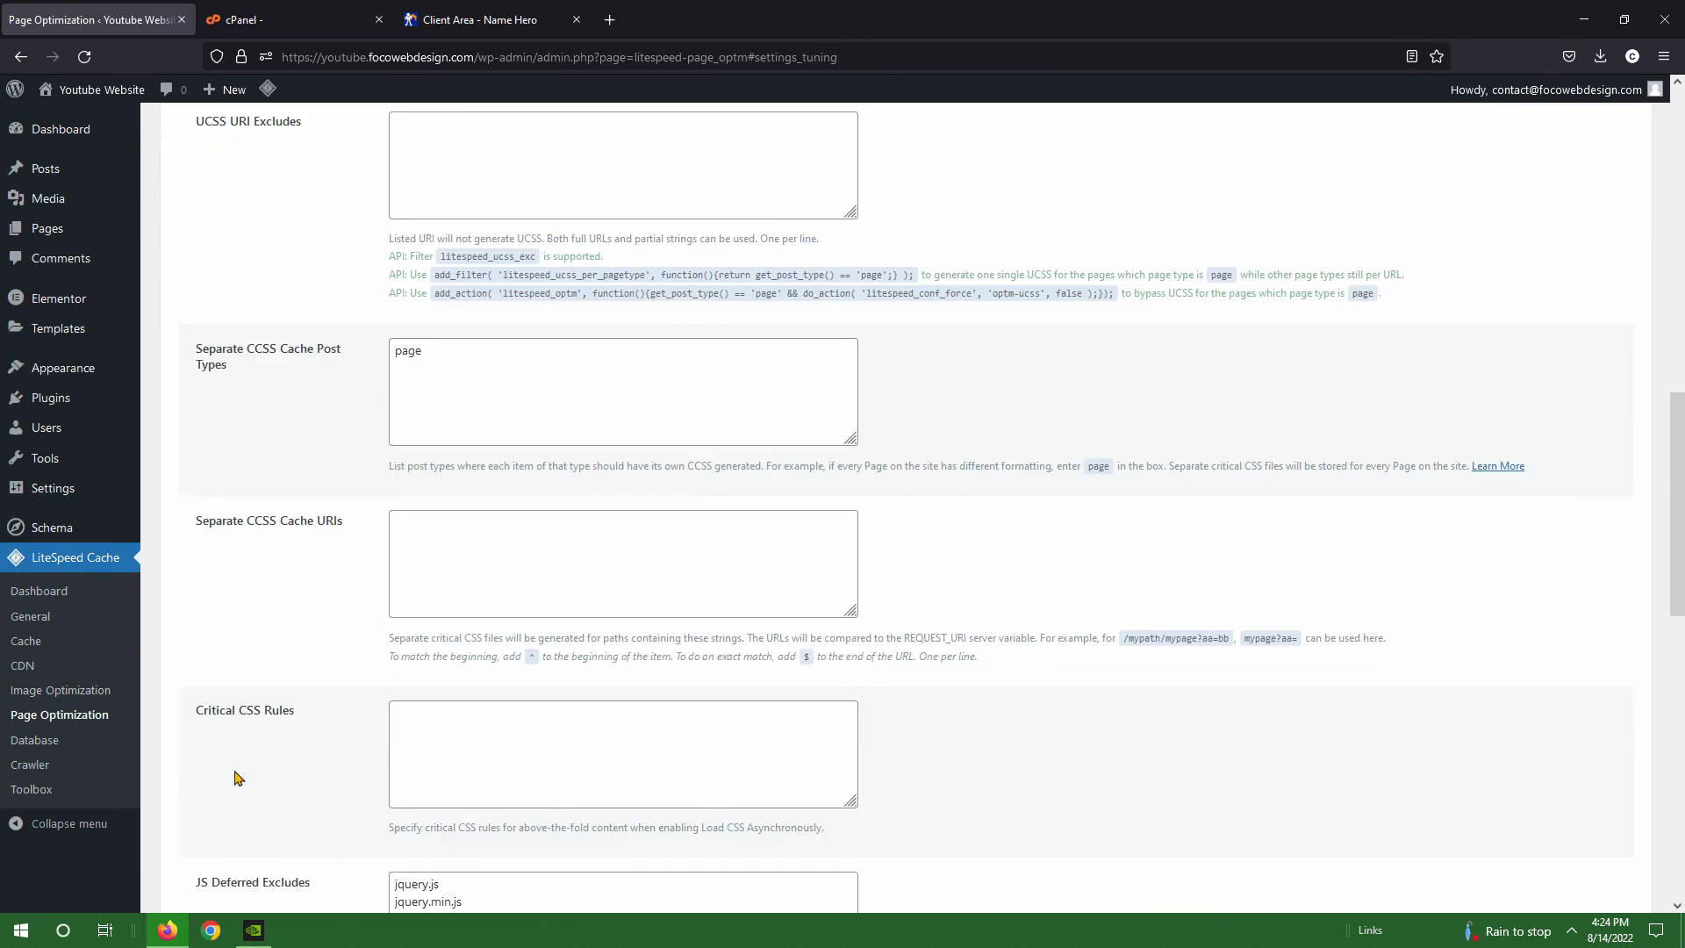
scroll(488, 688, "up", 10)
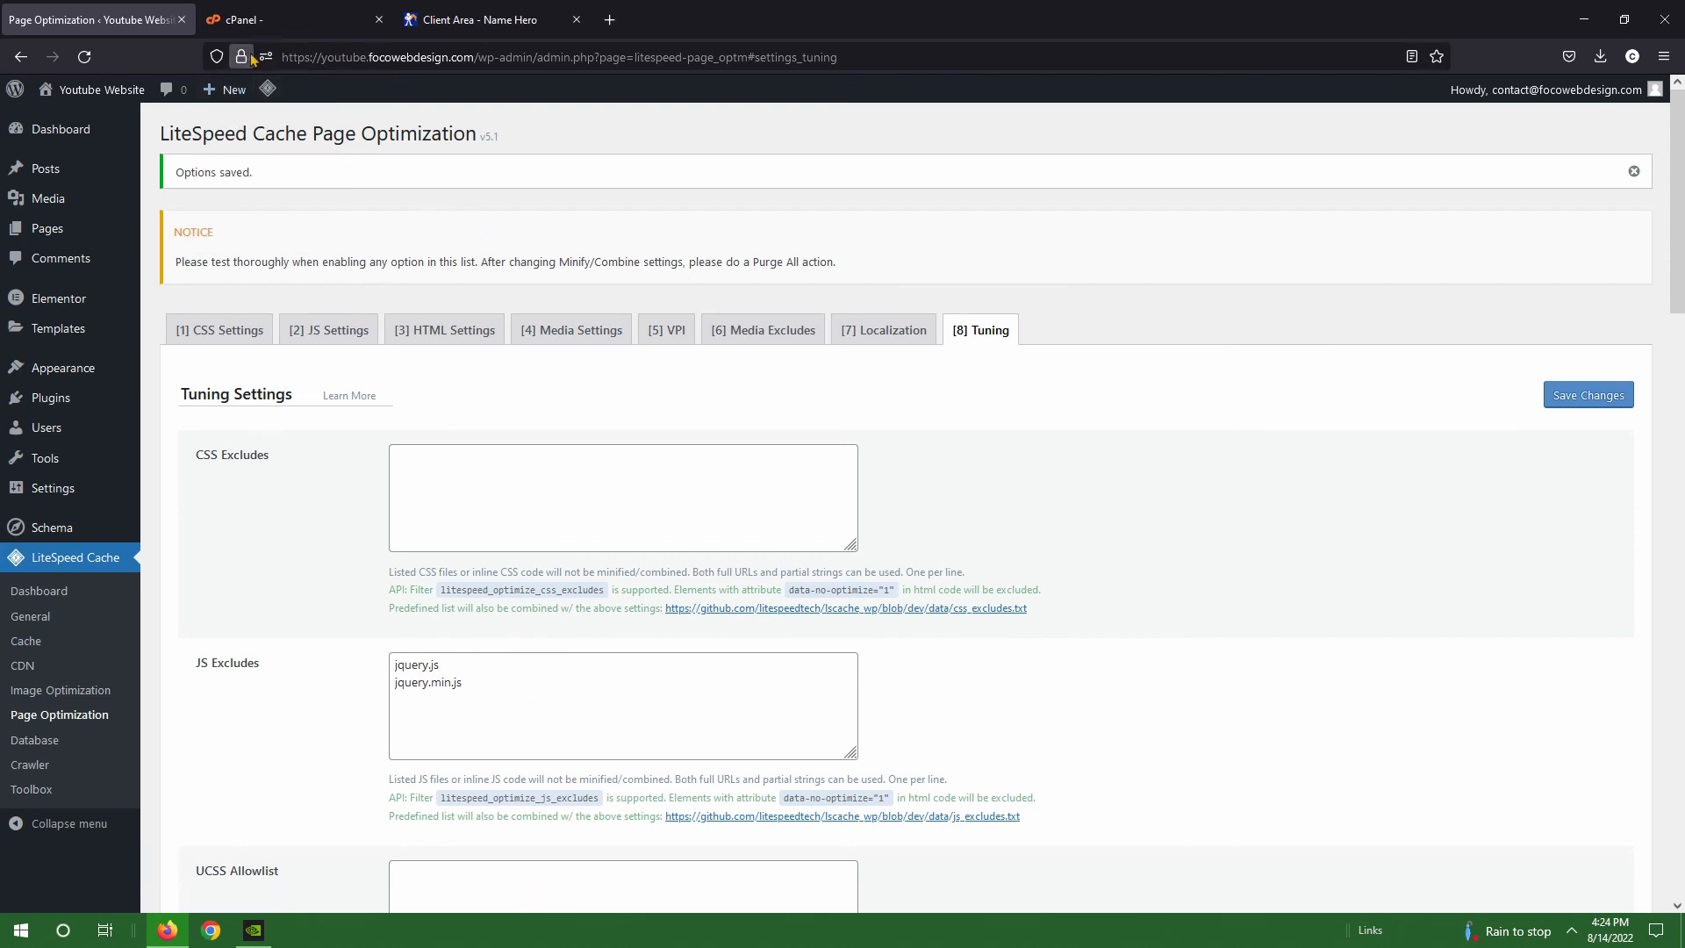
Switch to cPanel, turn on Force HTTPS Redirect for the youtube.focowebdesign.com domain, and return to the WordPress page optimization settings.
left_click(293, 10)
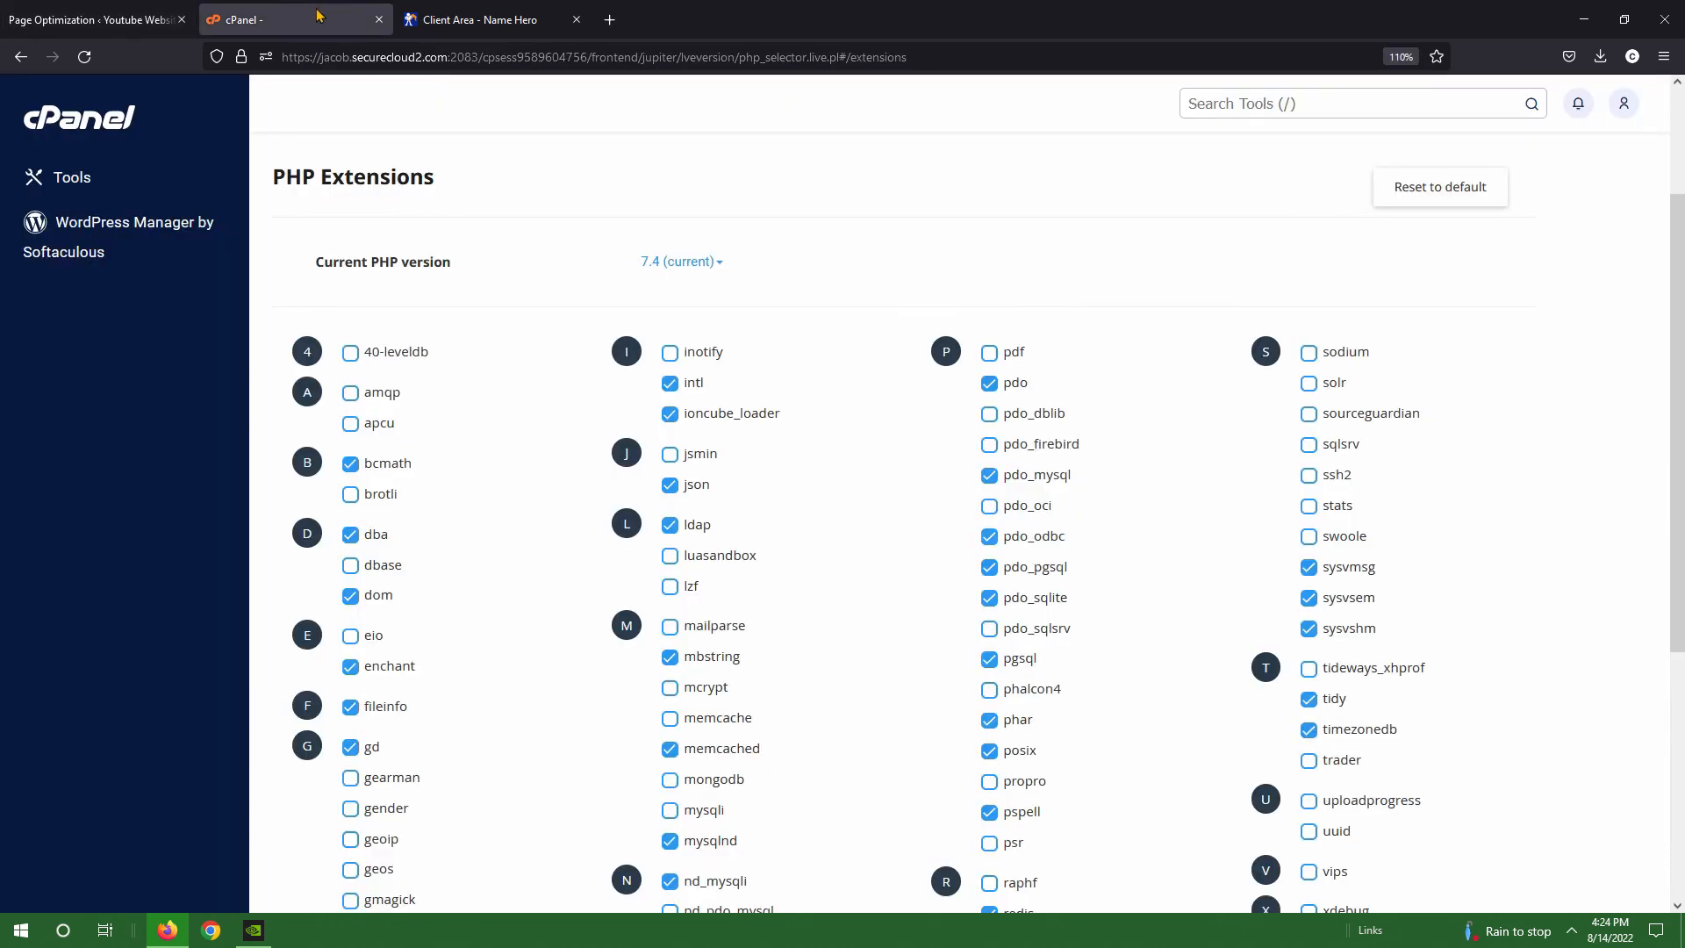
left_click(53, 112)
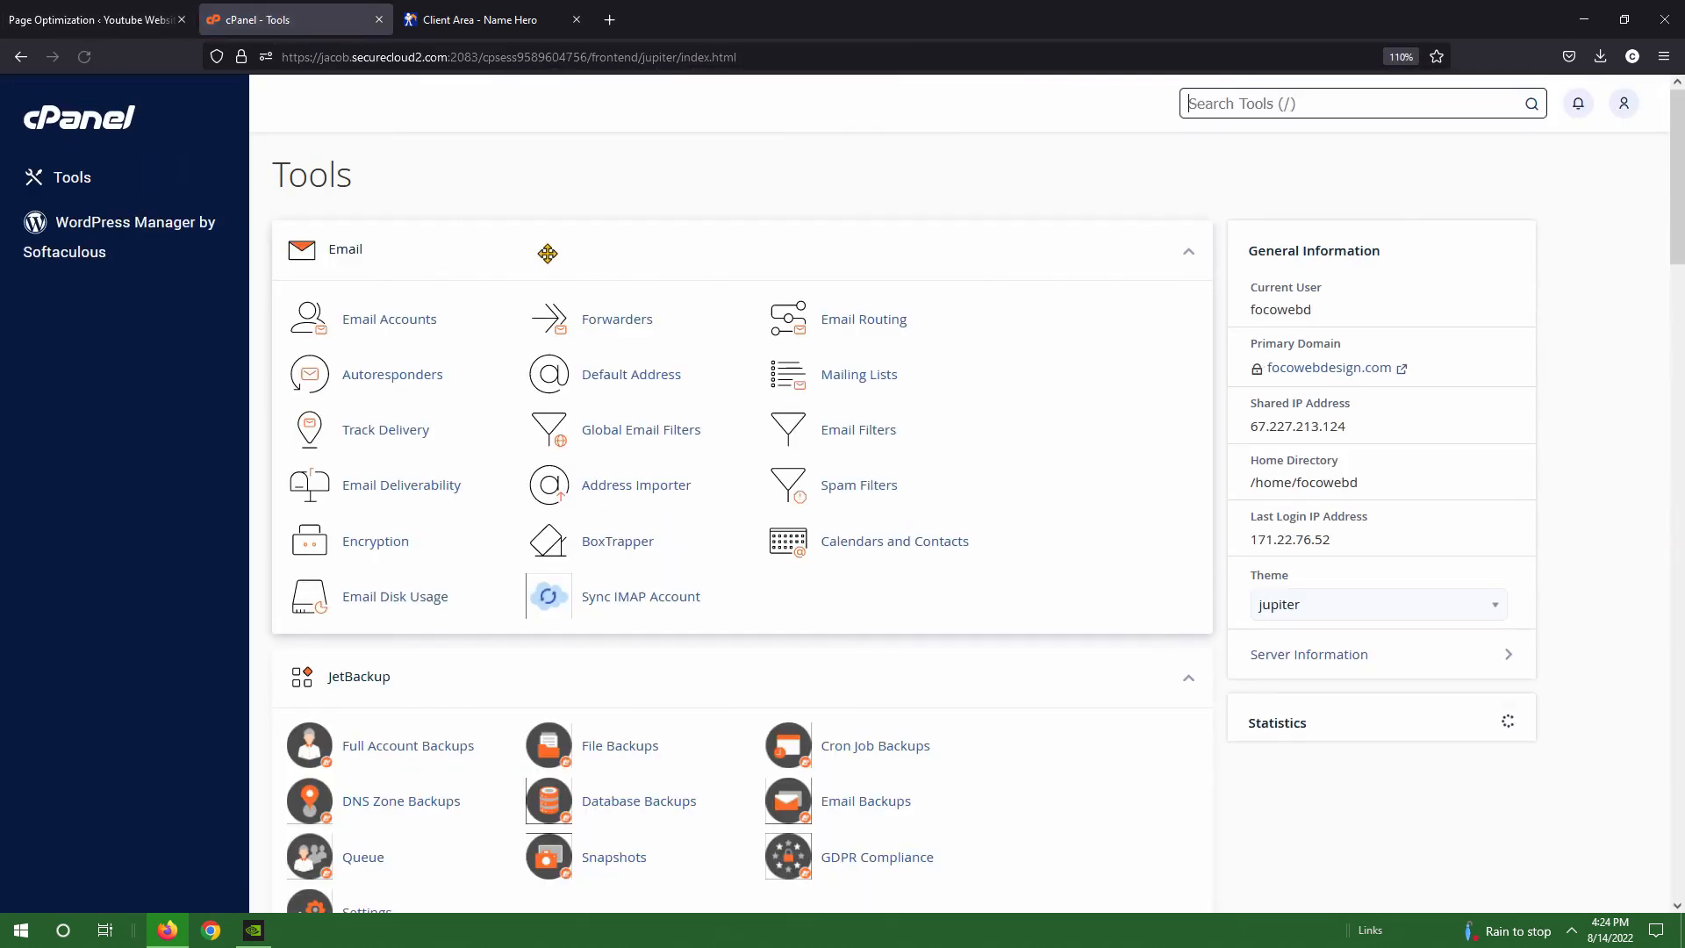
scroll(546, 254, "down", 8)
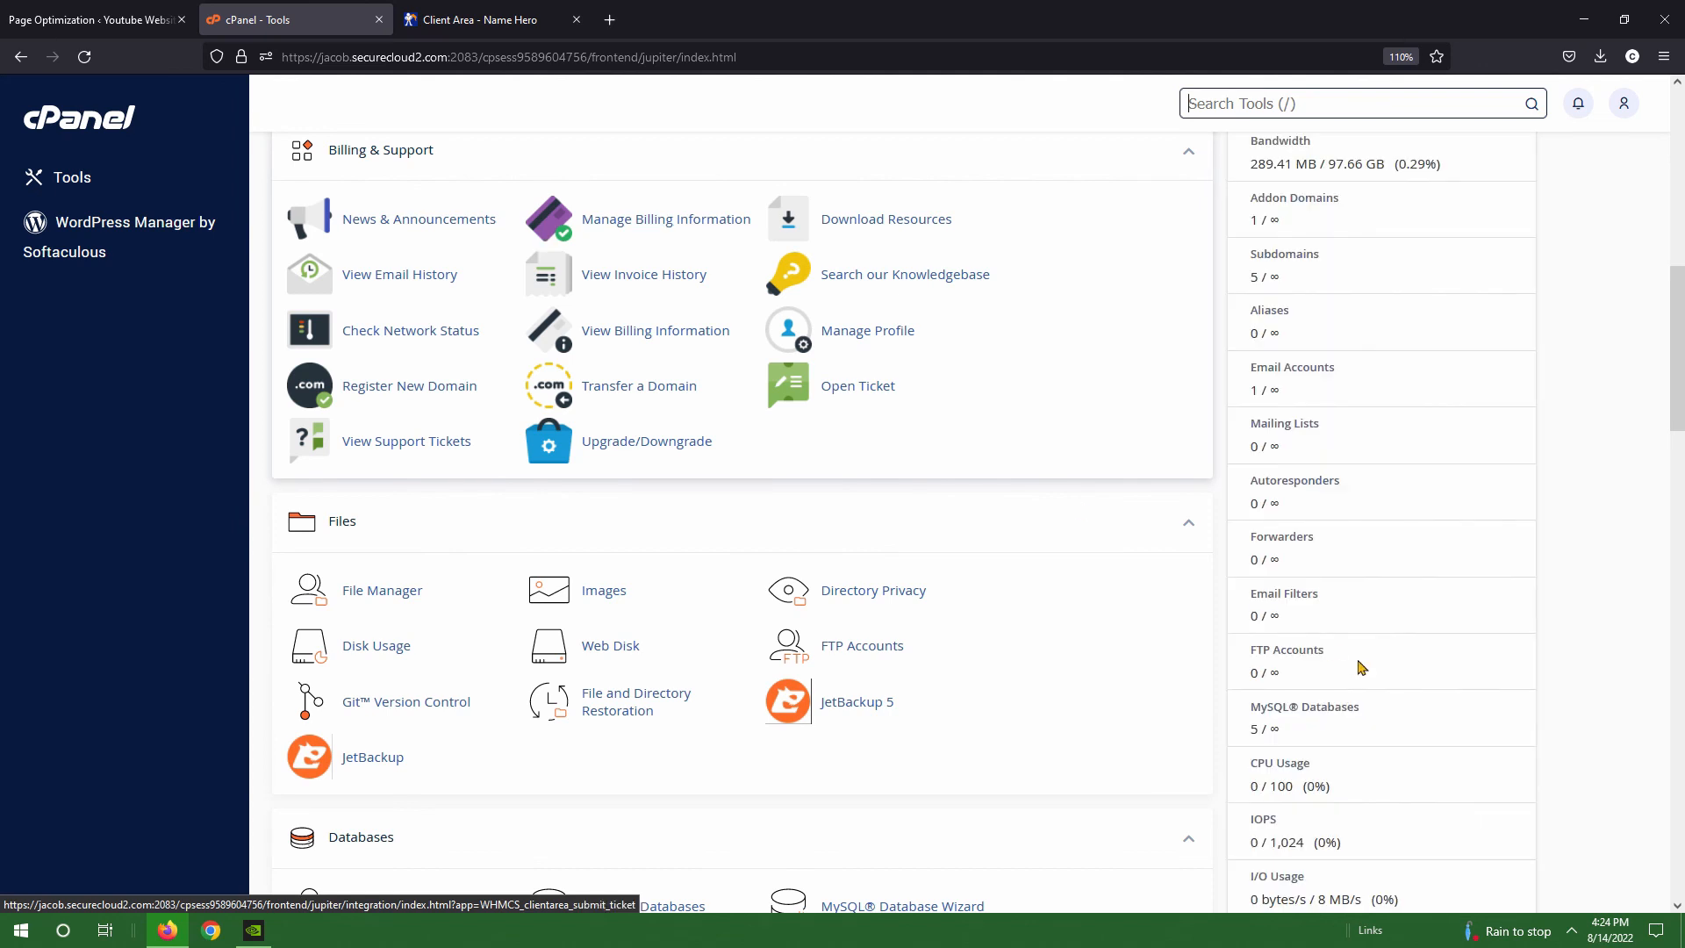
scroll(782, 421, "down", 6)
left_click(622, 595)
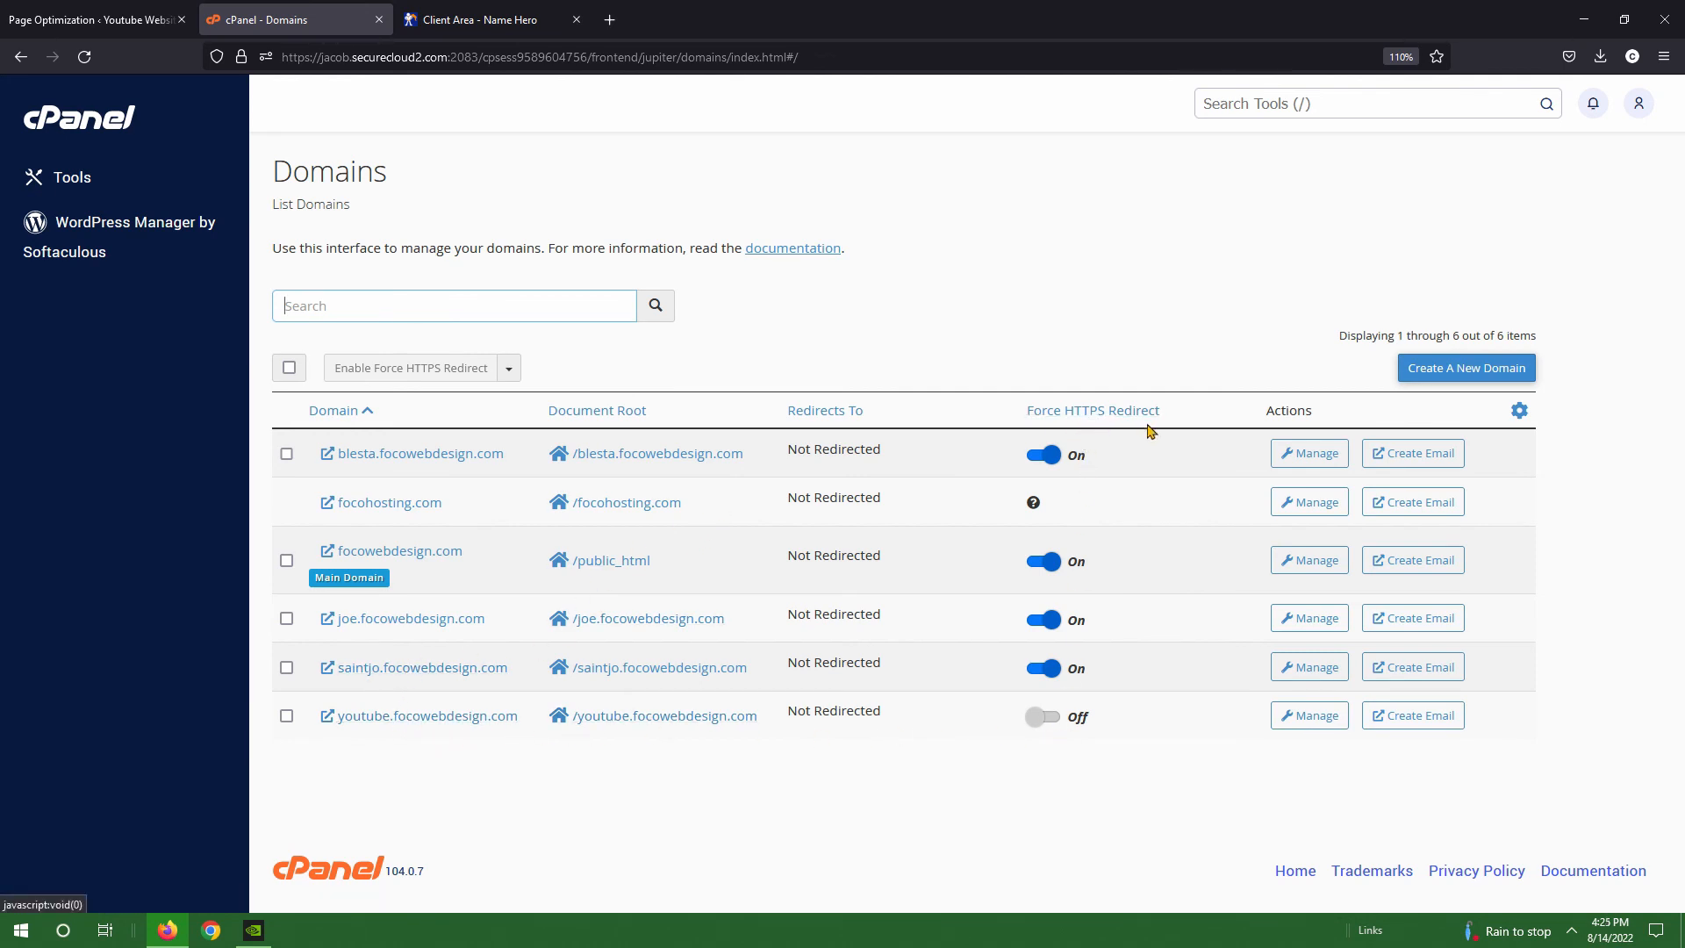
left_click(1043, 719)
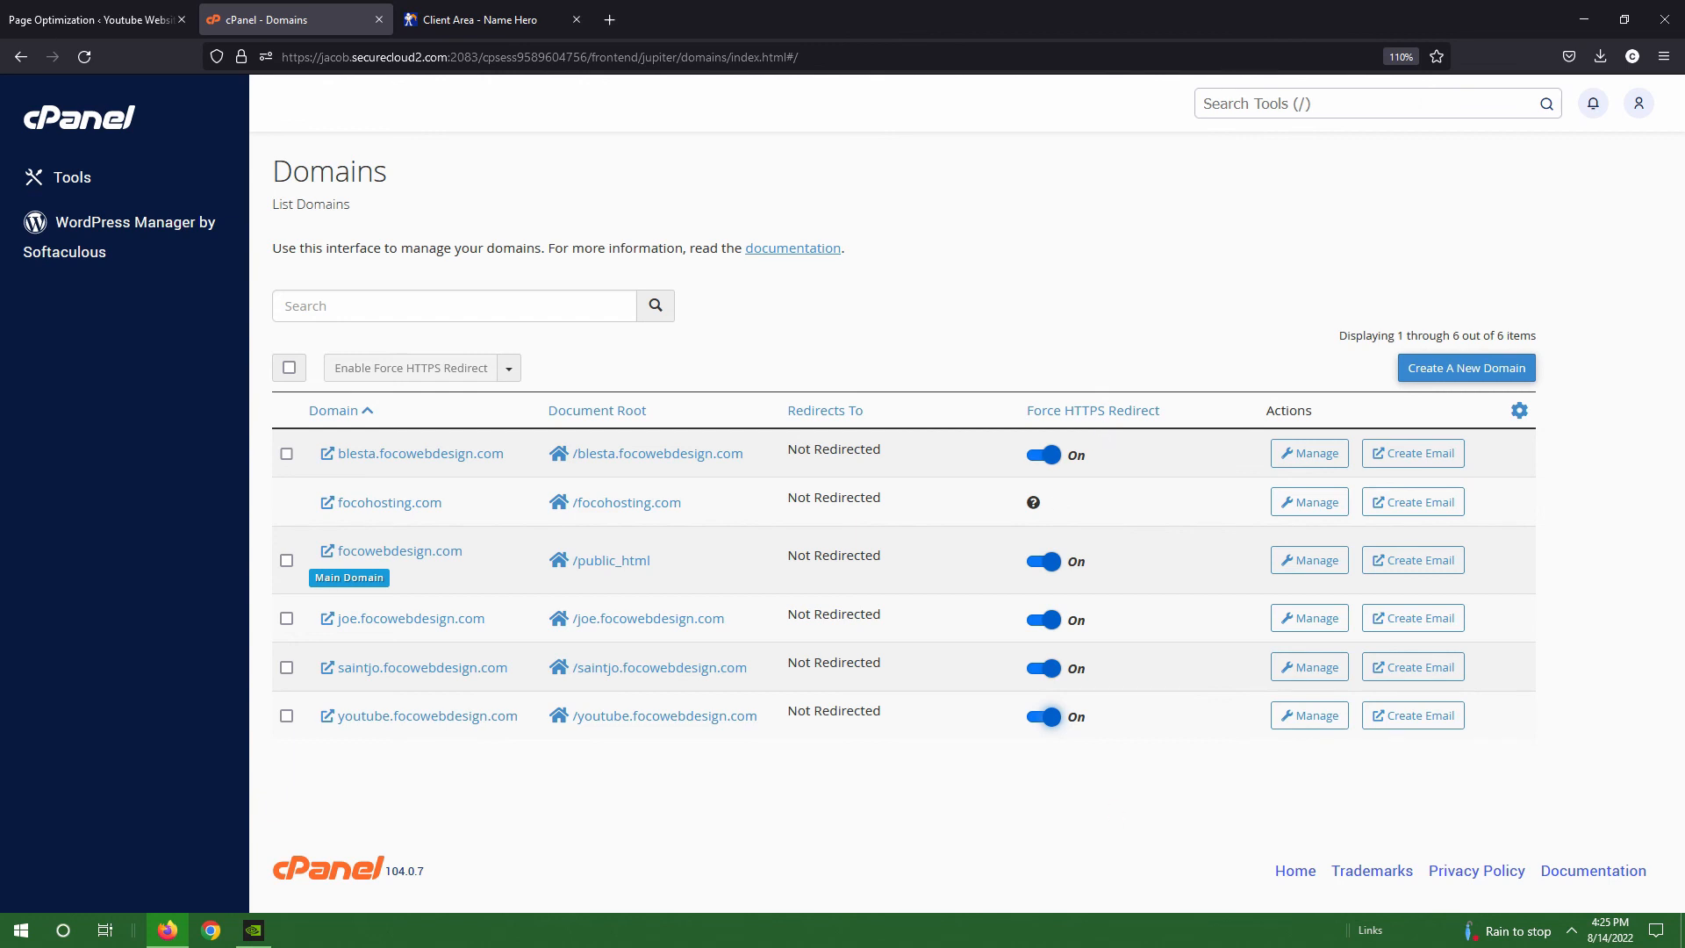
left_click(88, 11)
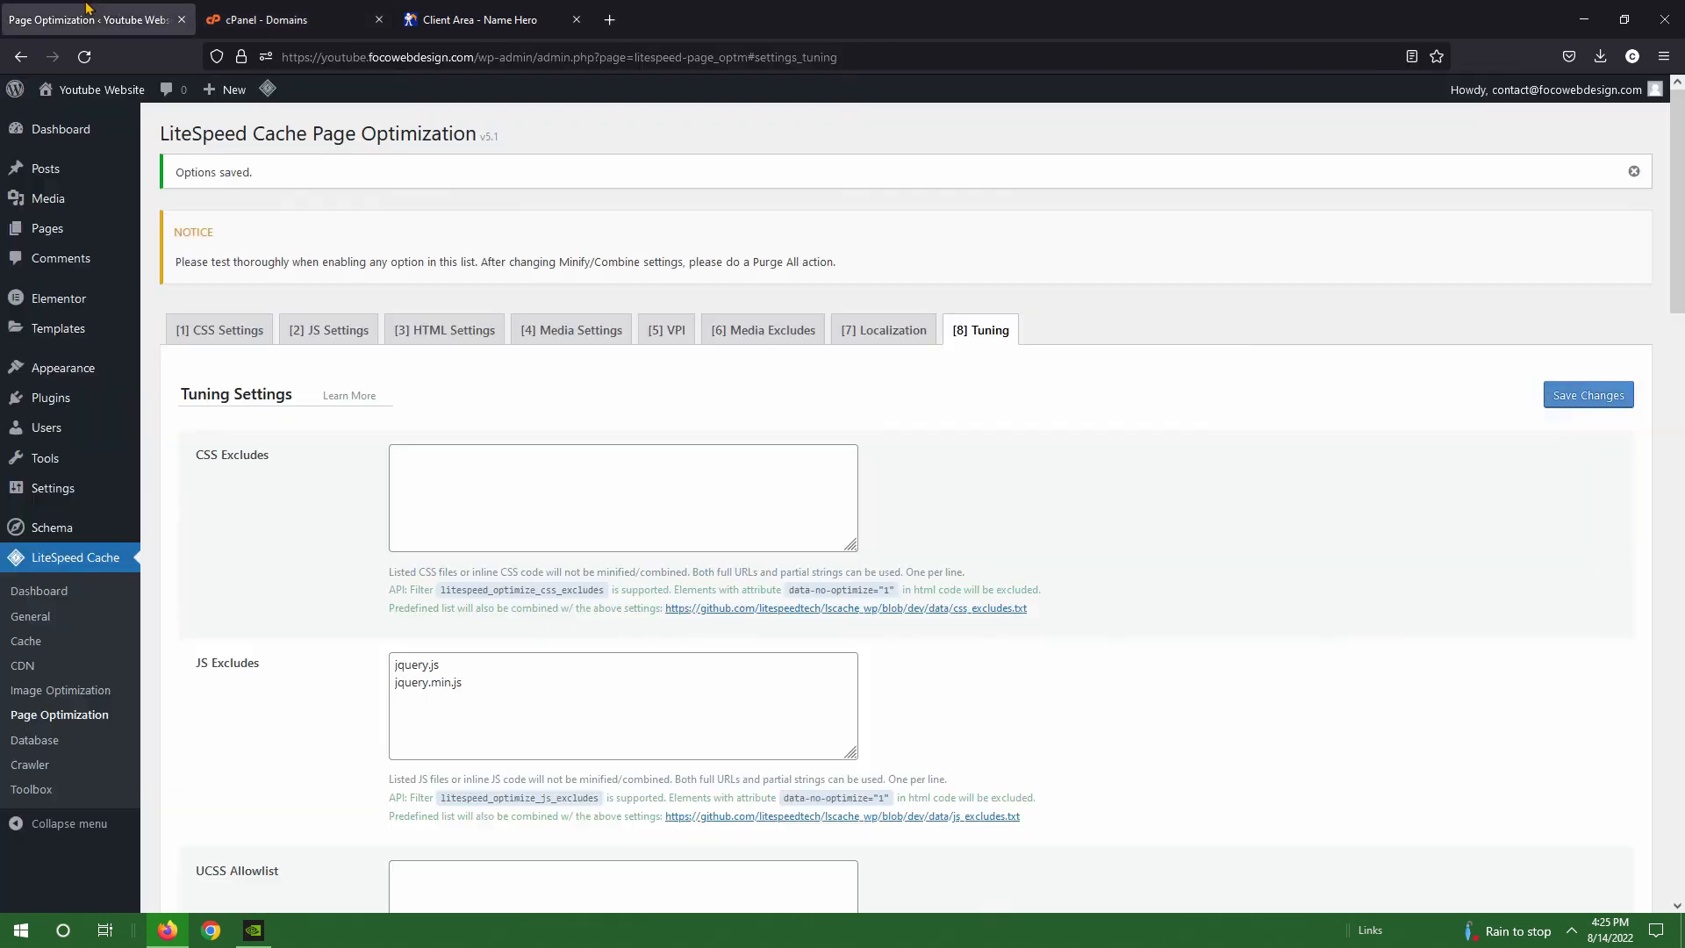